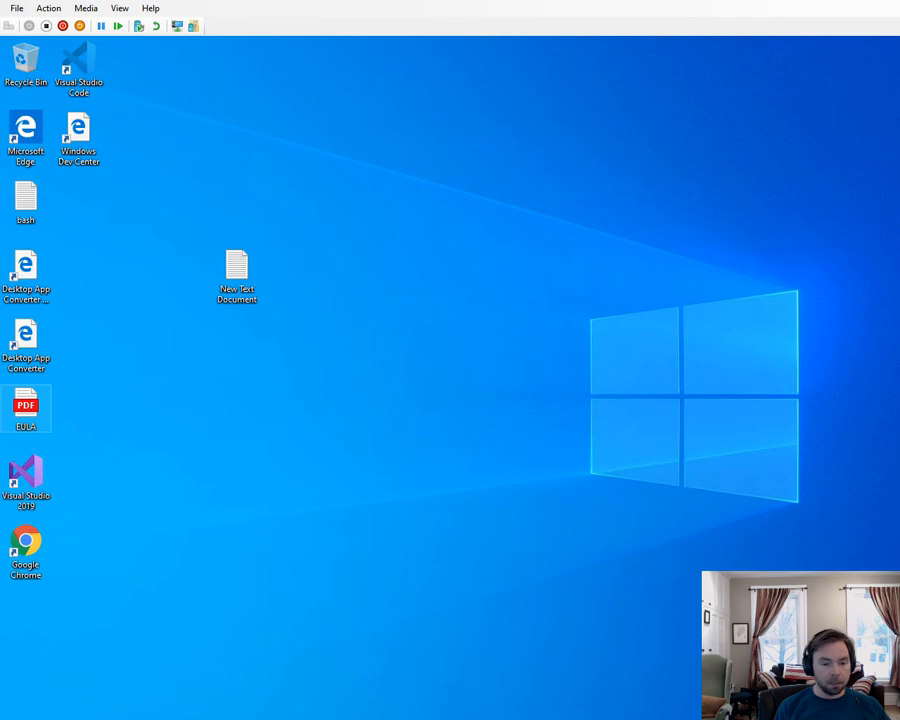
Review the Notepad outline on running Python, highlighting the shell, set path, interactive mode, install notepad++ and script items
key(alt+Tab)
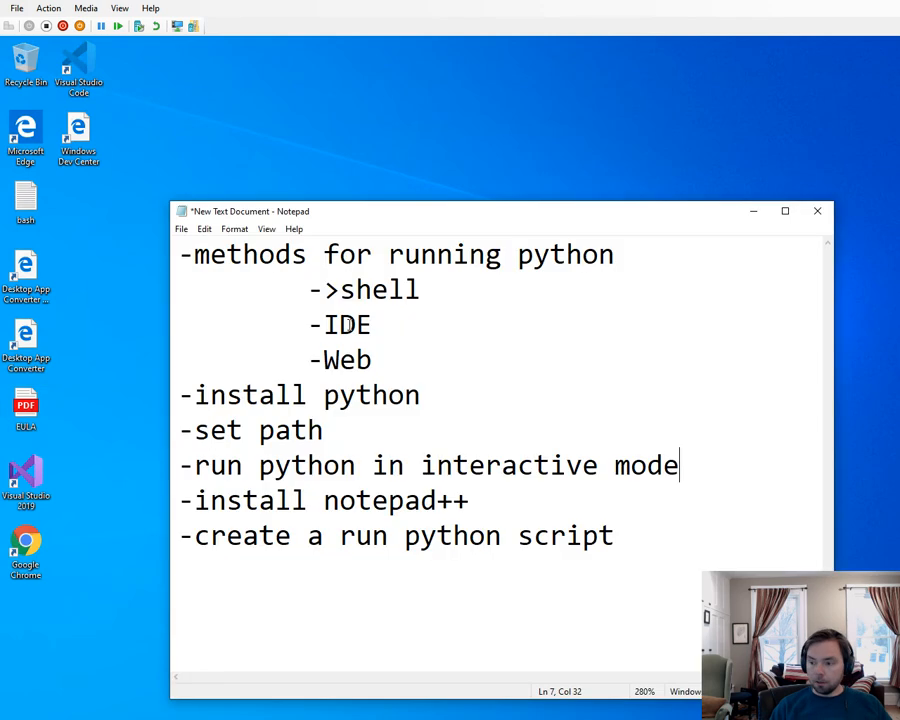
drag(308, 290, 450, 283)
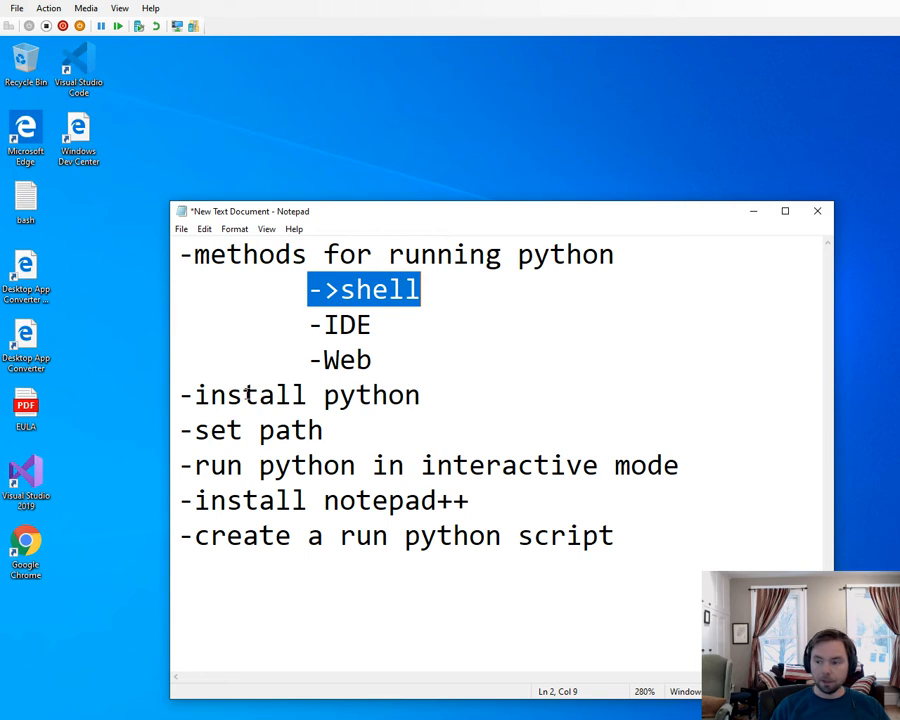
drag(186, 431, 368, 428)
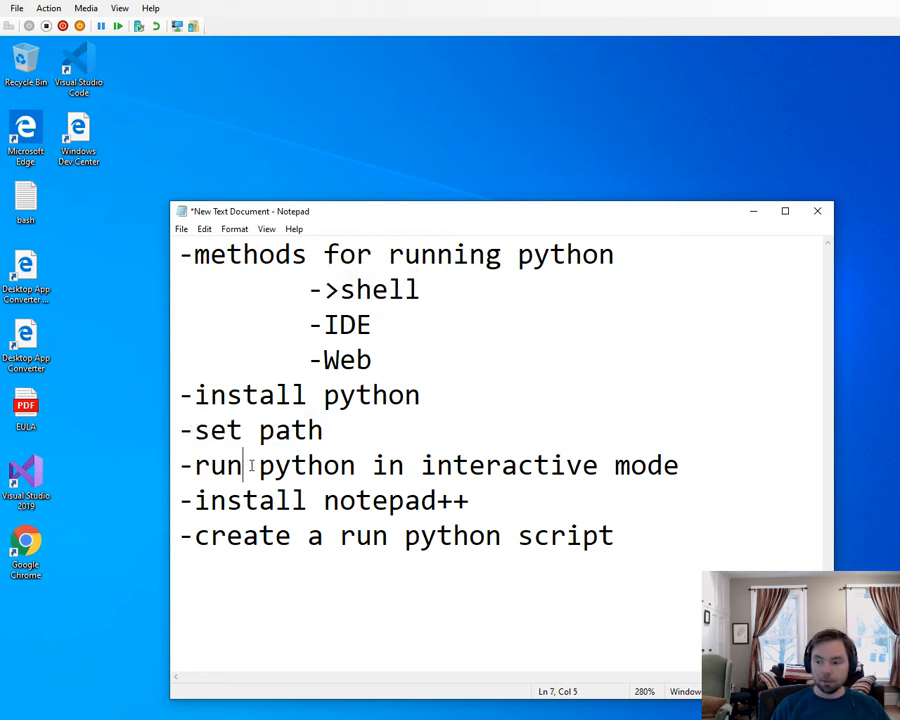
drag(243, 464, 388, 465)
drag(195, 500, 508, 498)
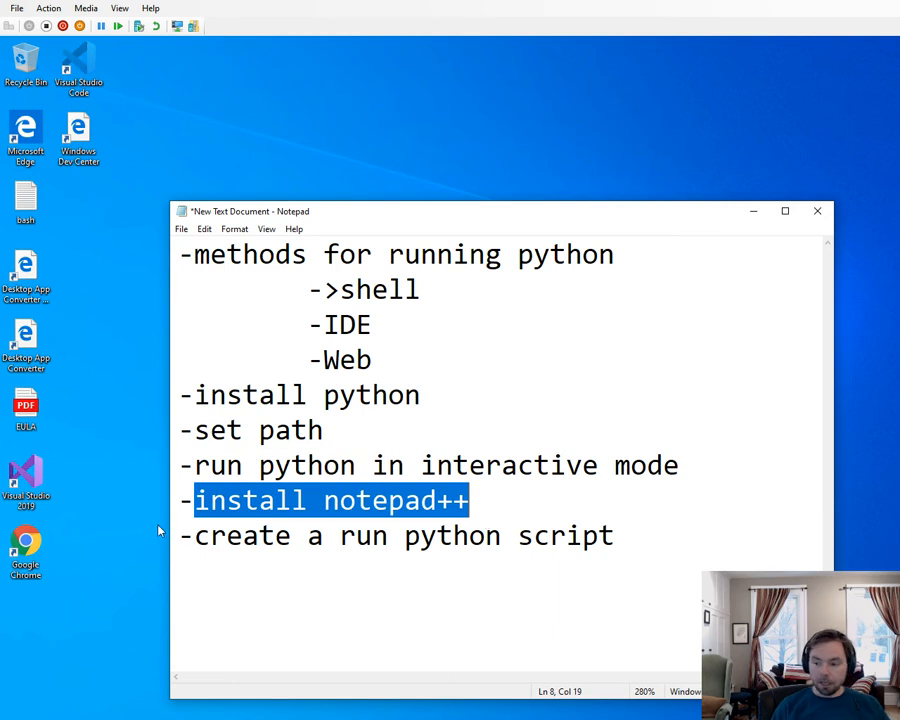
drag(195, 536, 658, 543)
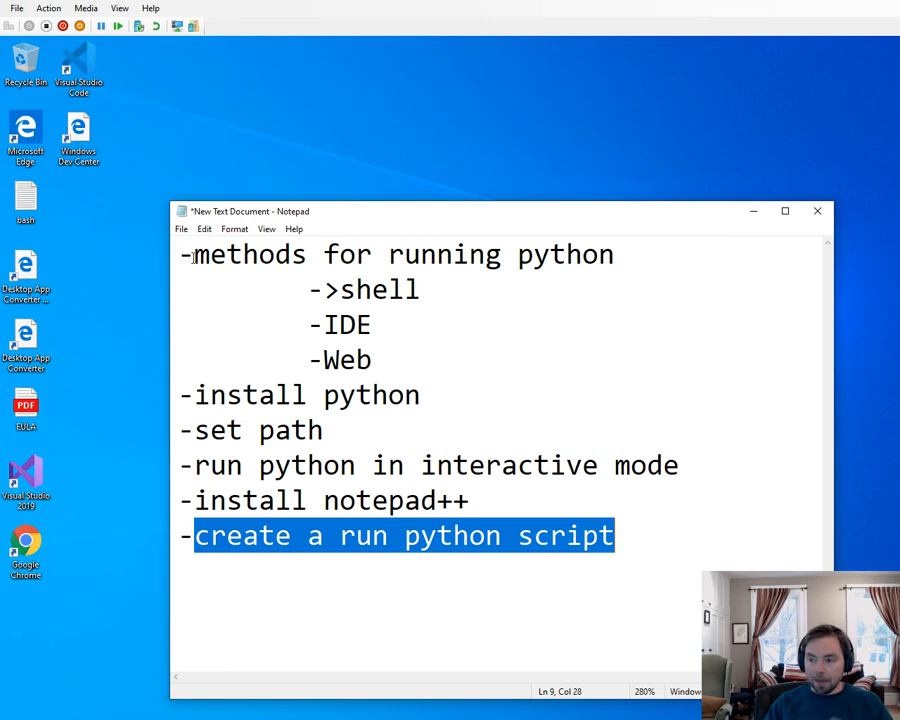
click(314, 290)
drag(322, 290, 421, 290)
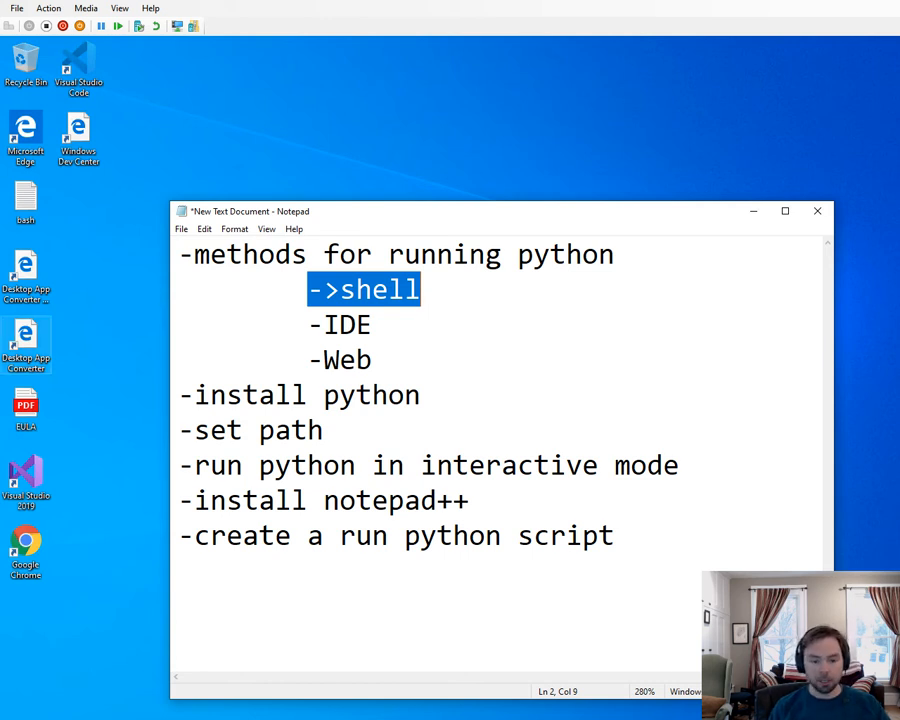
Open Windows PowerShell and minimize its window to return to the IDE item in the Notepad outline
key(super)
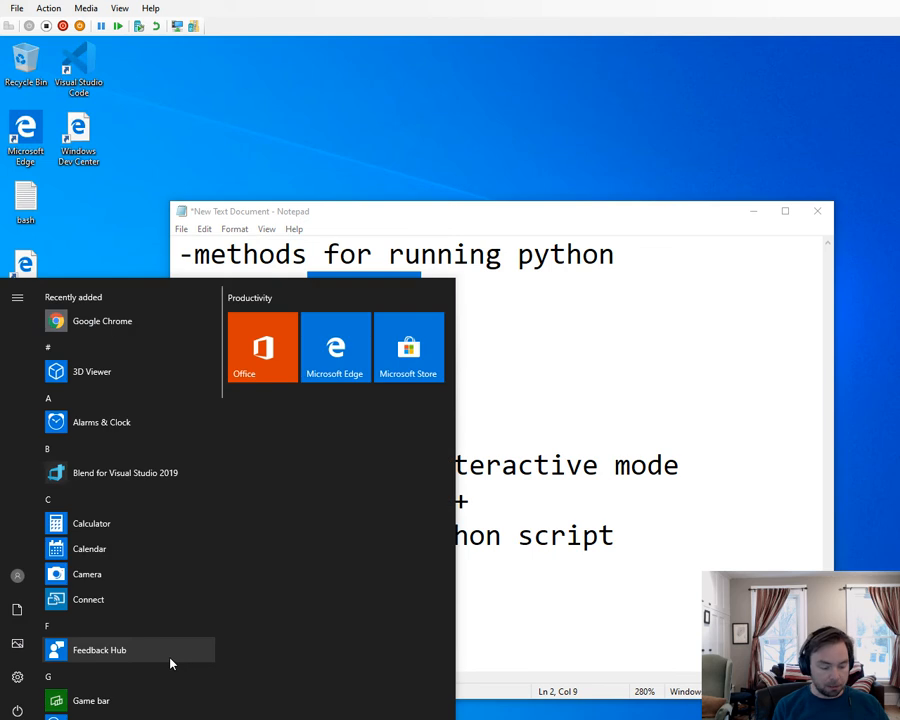
text(powershell)
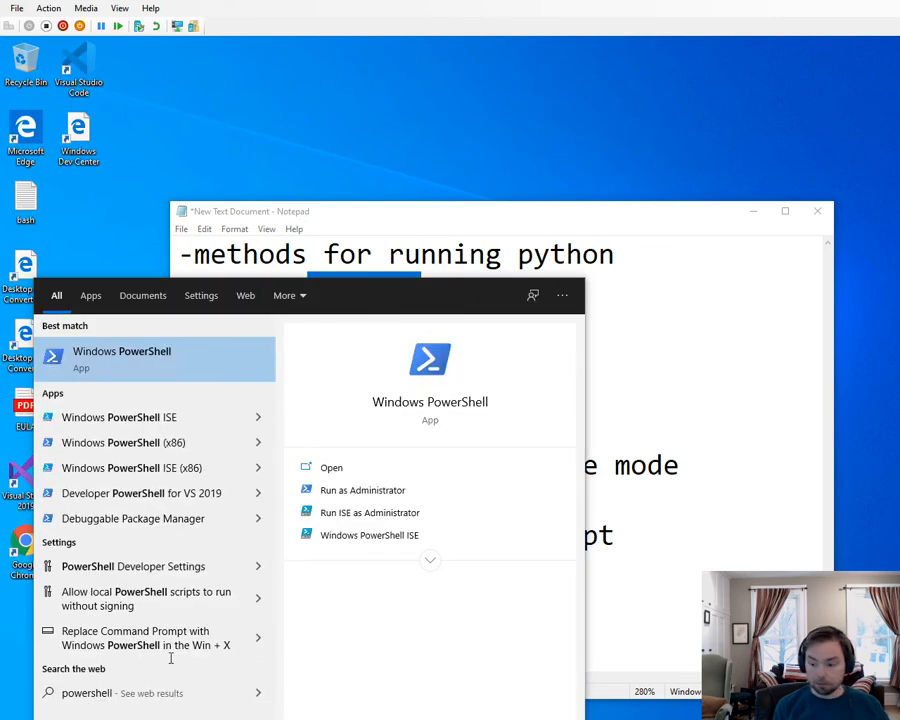
key(Return)
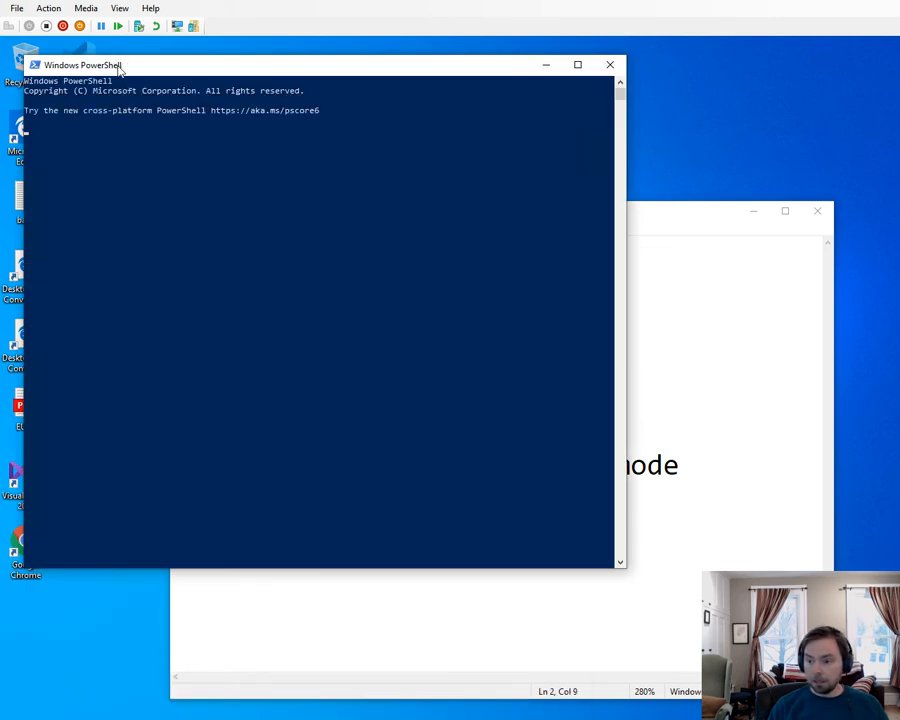
drag(119, 68, 277, 107)
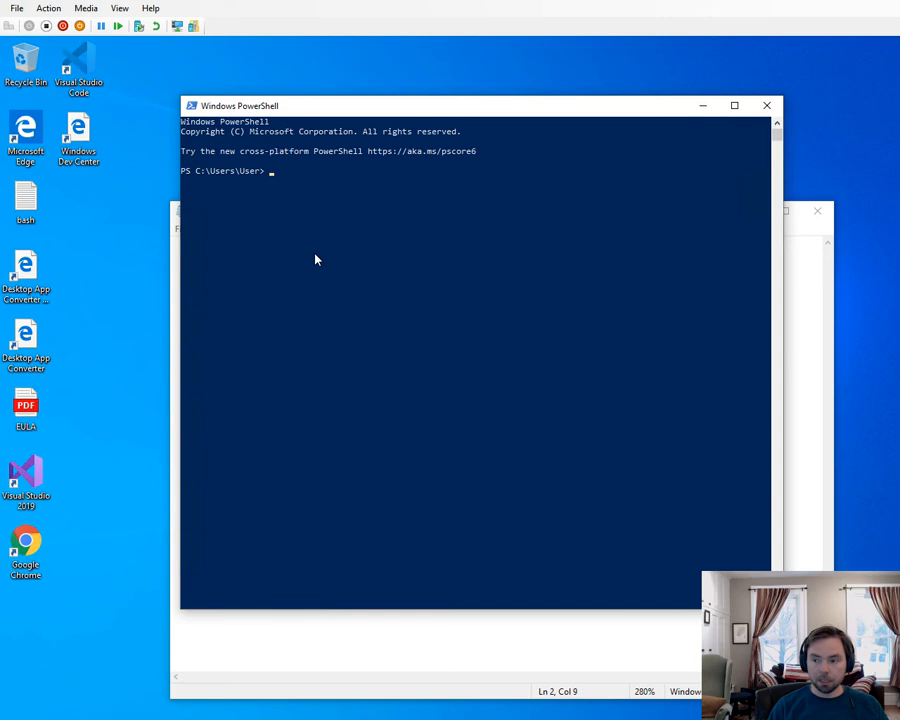
drag(311, 110, 267, 95)
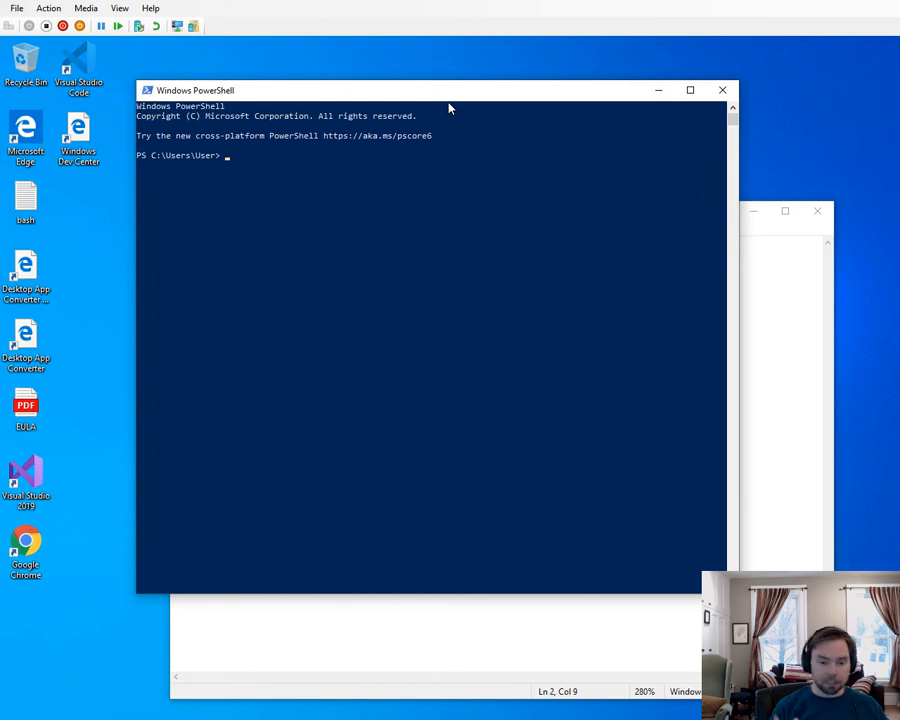
click(657, 91)
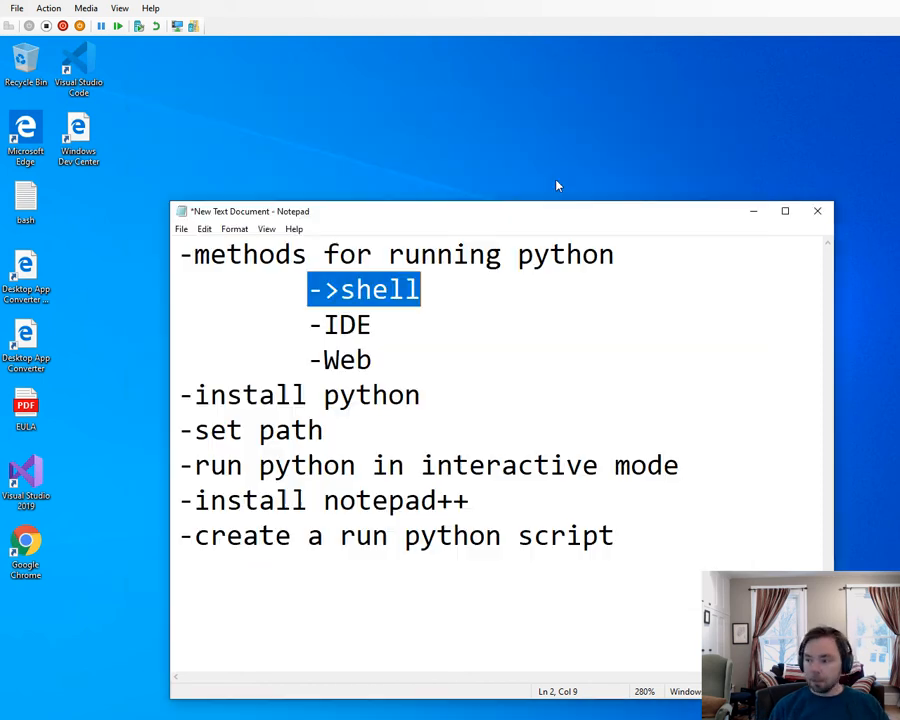
drag(307, 323, 378, 327)
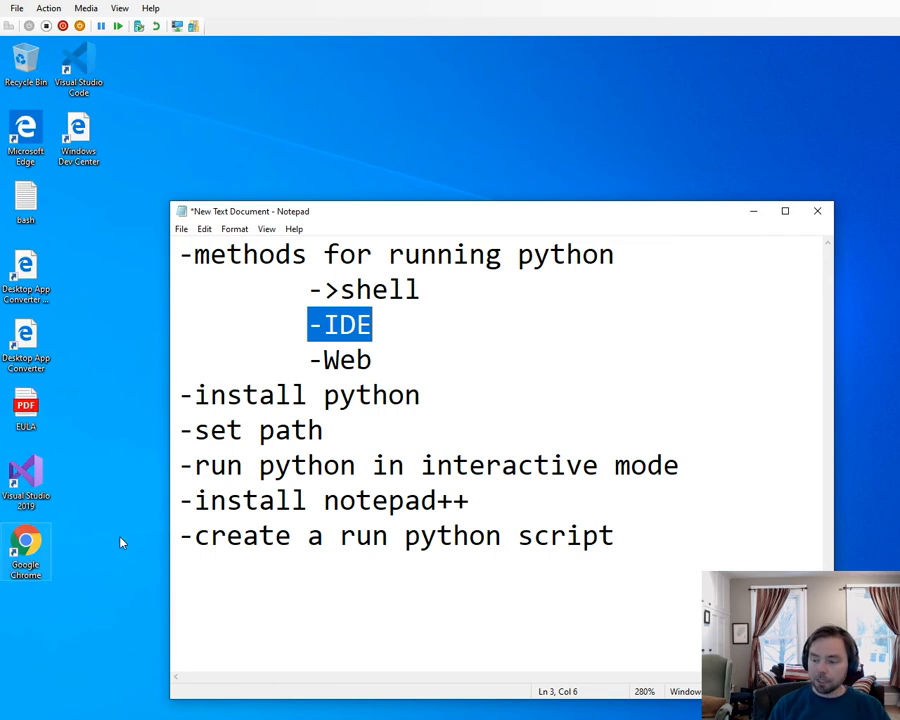
Search for "python 3.7" in Google Chrome and open the Python 3.7.0 release page on python.org
click(27, 567)
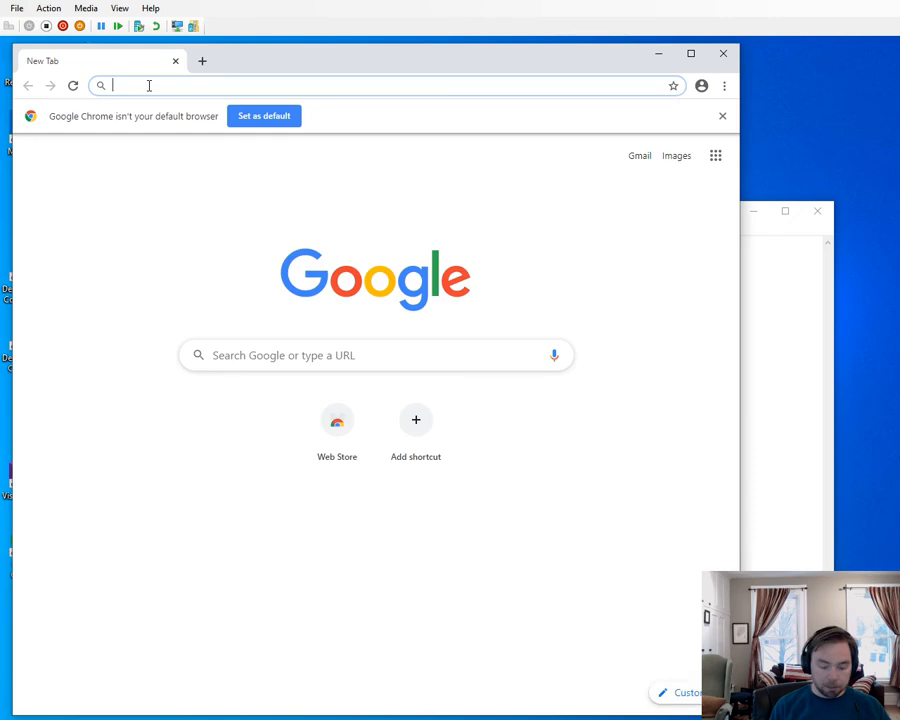
text(python)
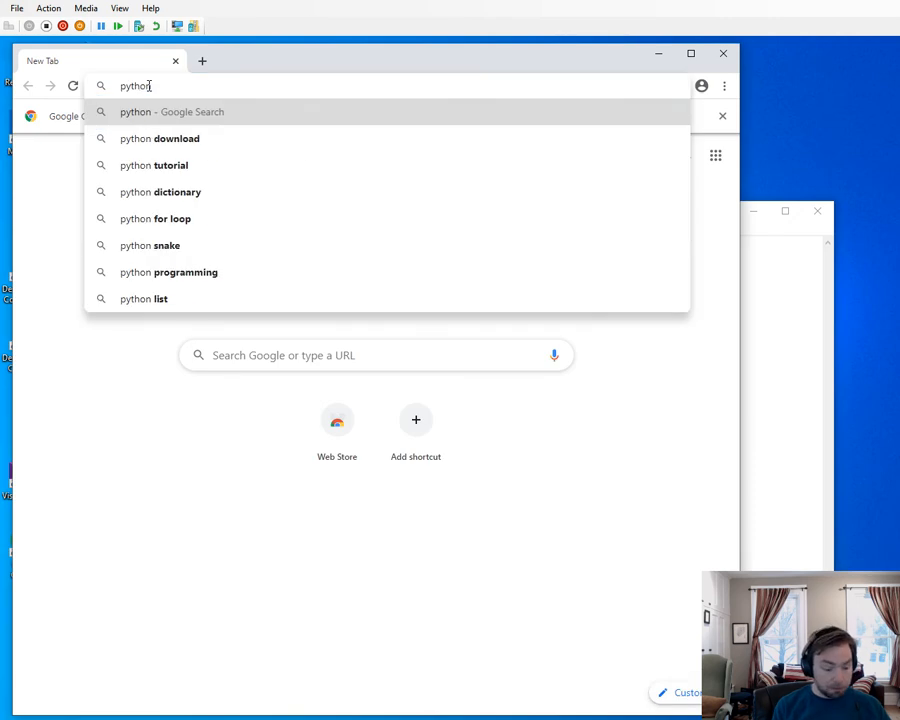
text( 3.7)
key(Return)
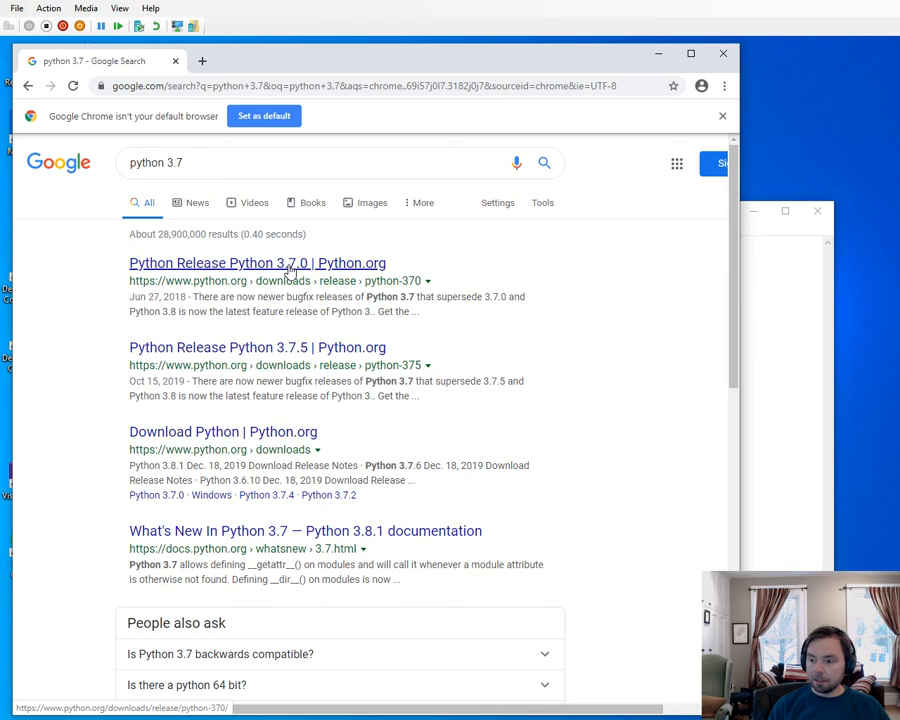
click(288, 266)
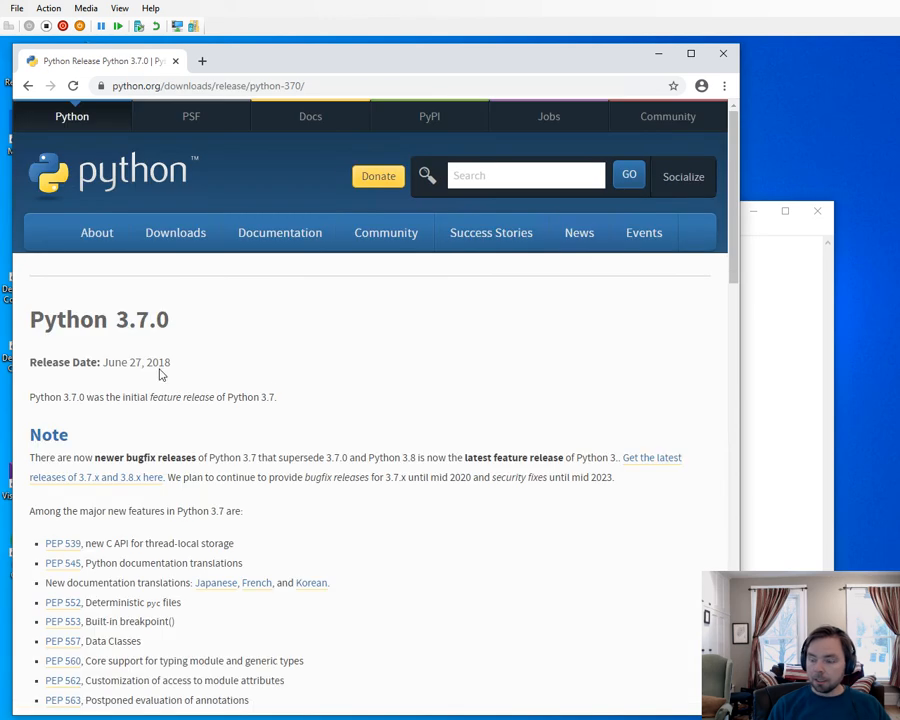
Examine the release page's version number and its table of downloadable files for each operating system
drag(116, 320, 170, 321)
click(212, 324)
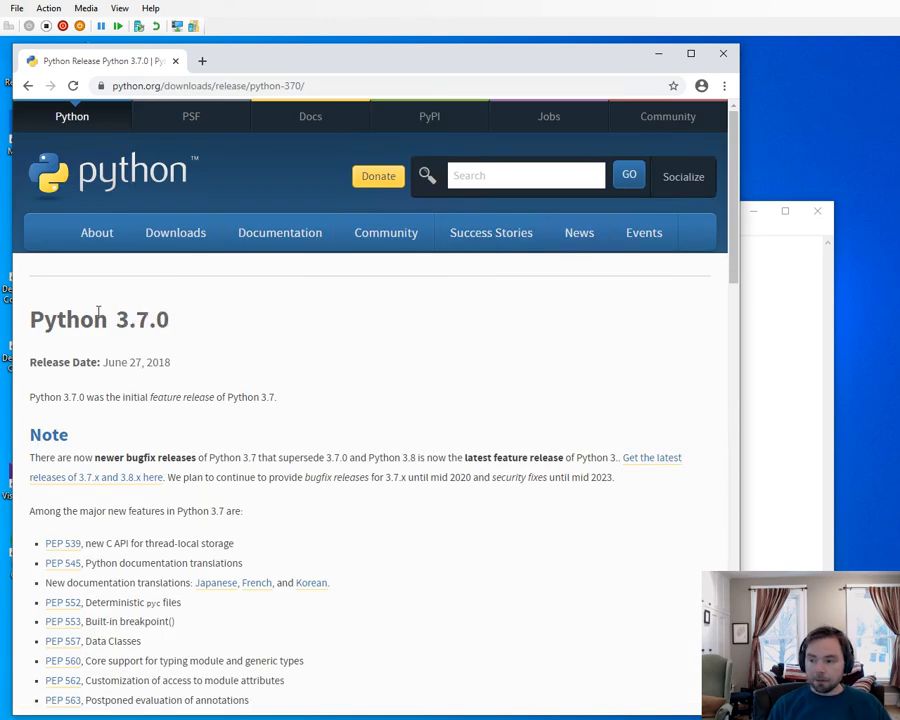
drag(116, 320, 181, 321)
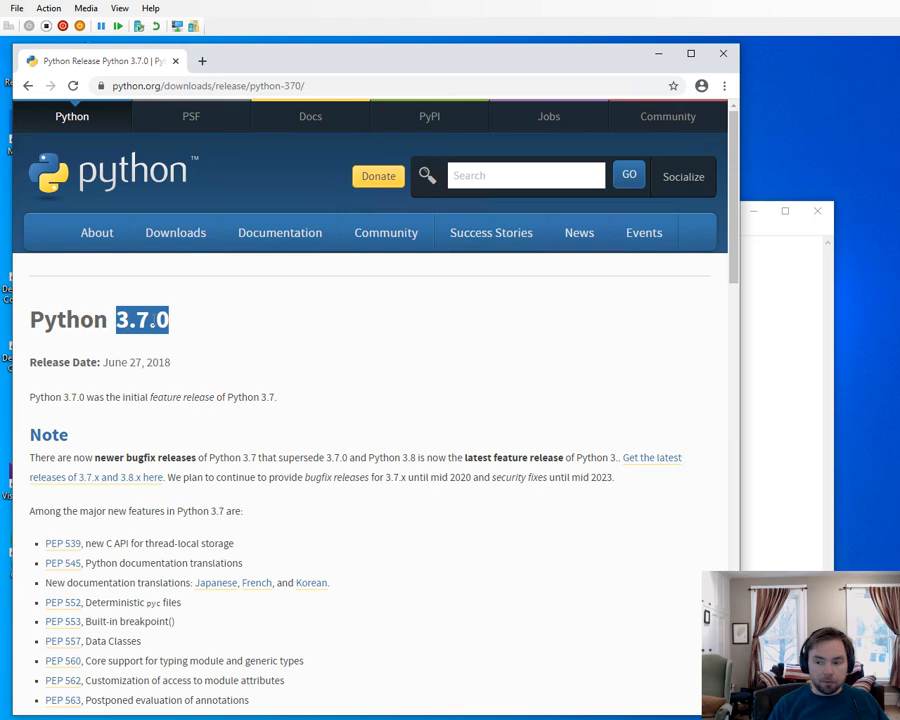
drag(121, 319, 237, 333)
scroll(237, 333, down, 20)
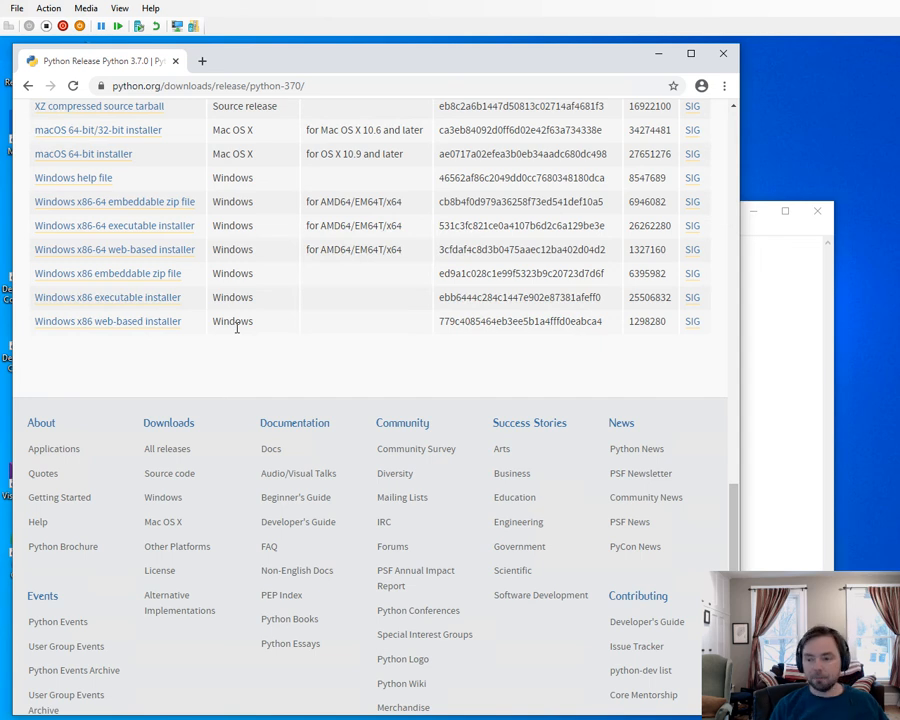
scroll(266, 328, up, 5)
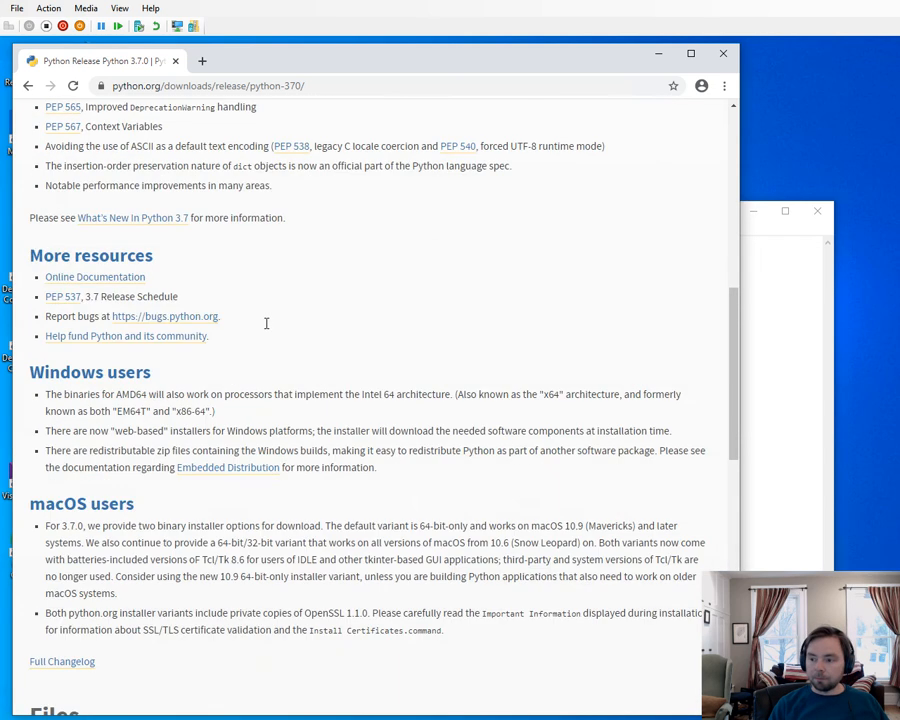
scroll(266, 323, up, 10)
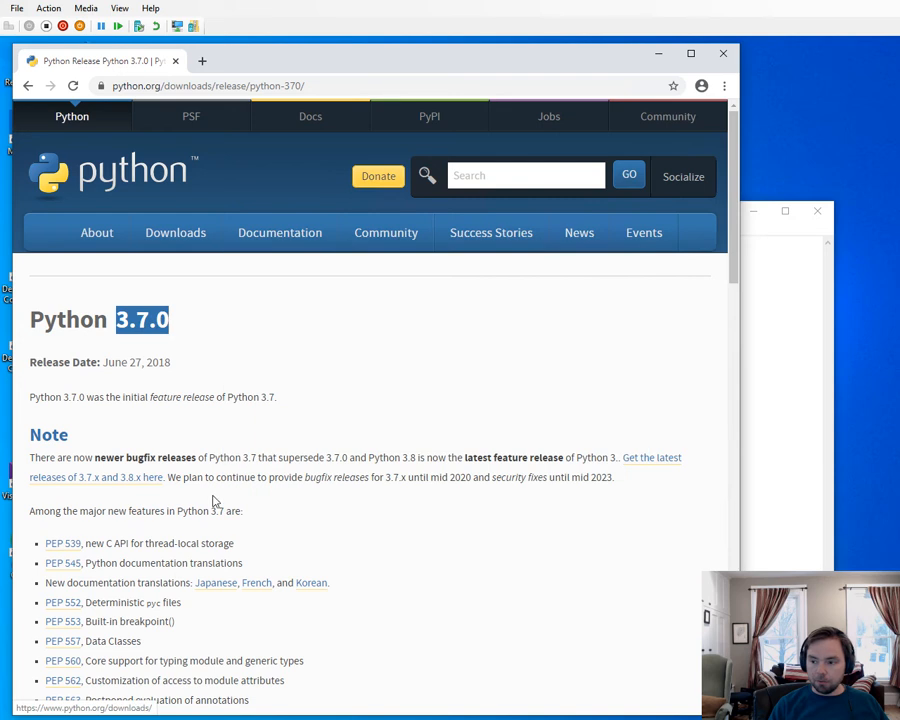
scroll(208, 362, down, 15)
scroll(205, 394, down, 5)
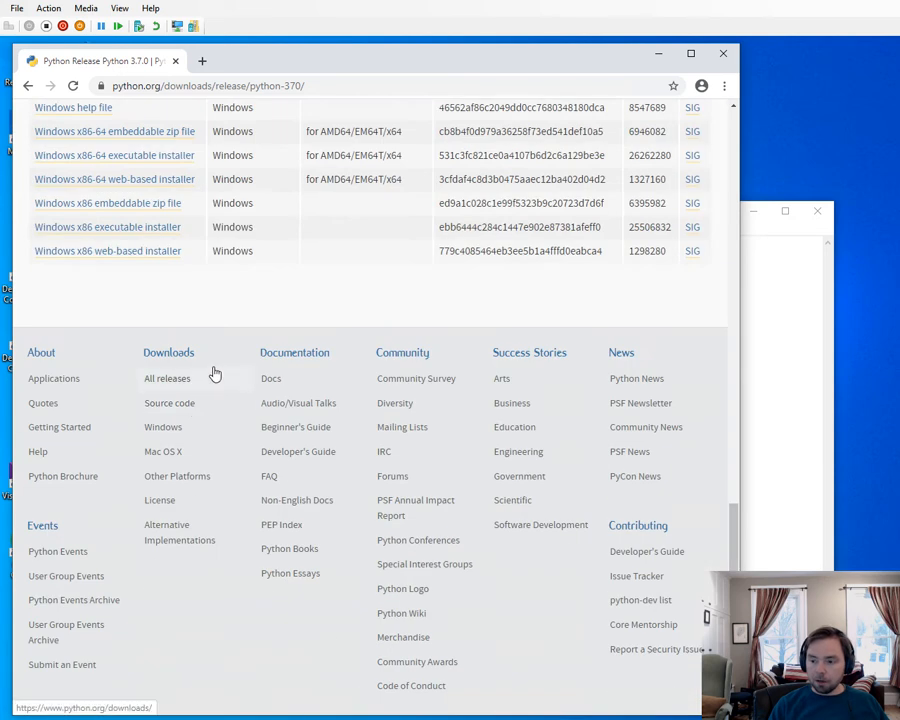
scroll(213, 374, up, 2)
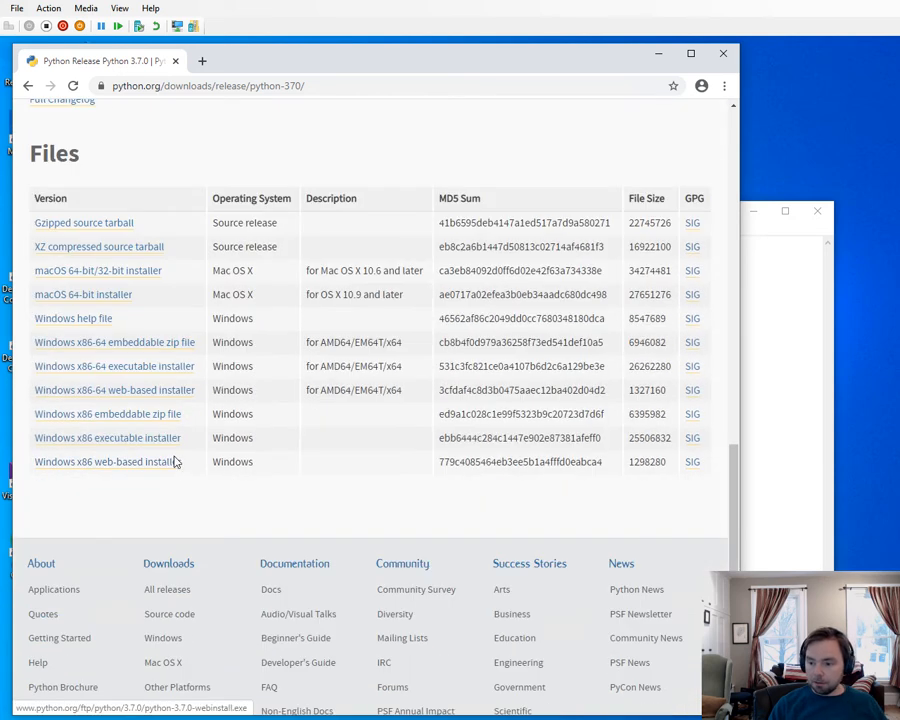
scroll(175, 460, up, 3)
Widen the browser window and download the Windows x86 executable installer for Python 3.7.0
scroll(175, 458, down, 5)
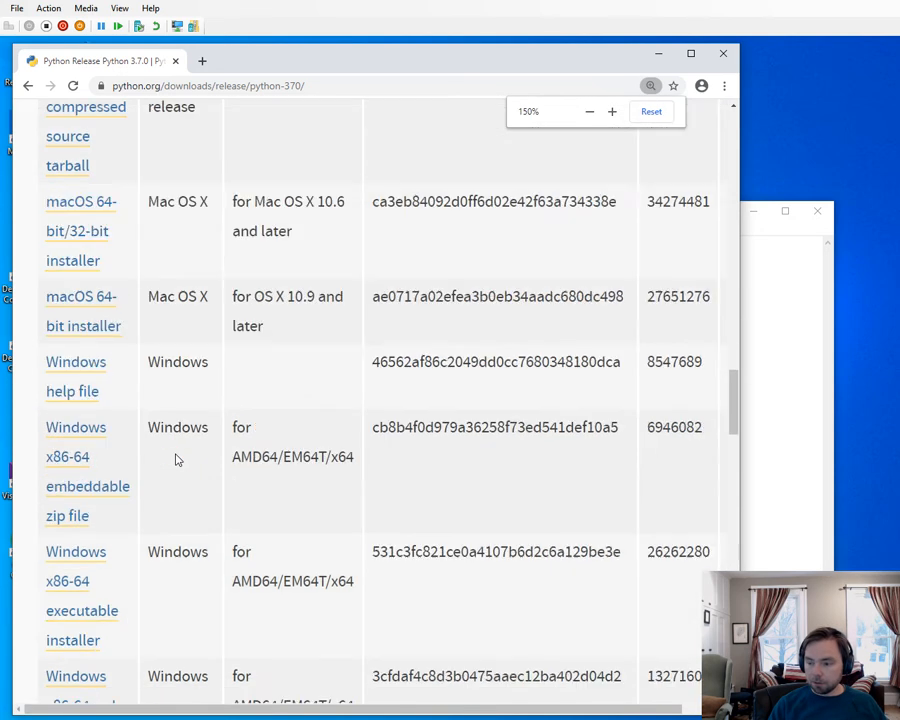
scroll(175, 458, down, 1)
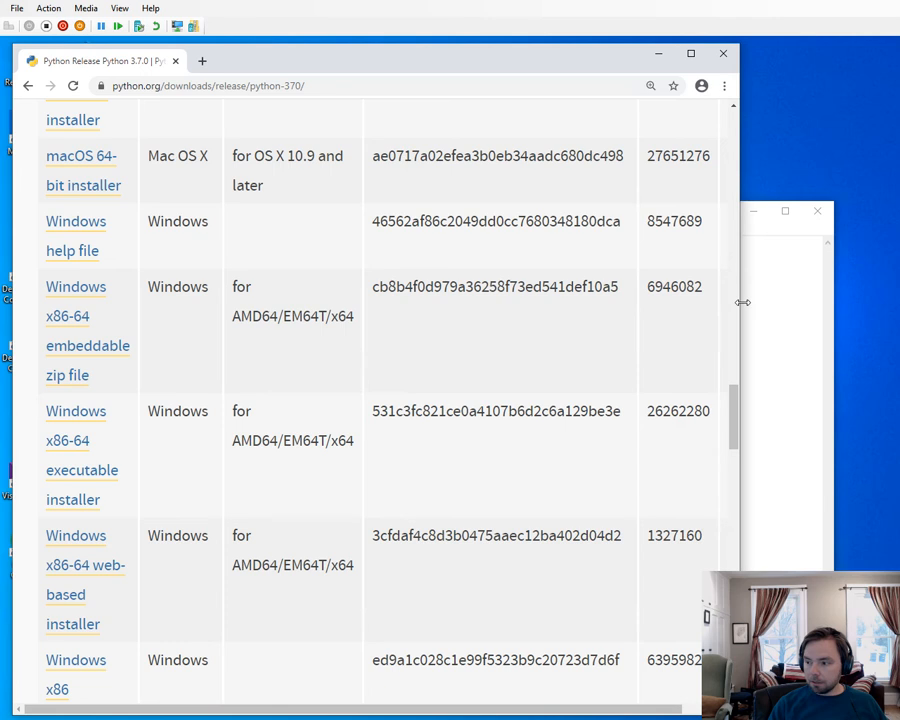
drag(742, 302, 886, 302)
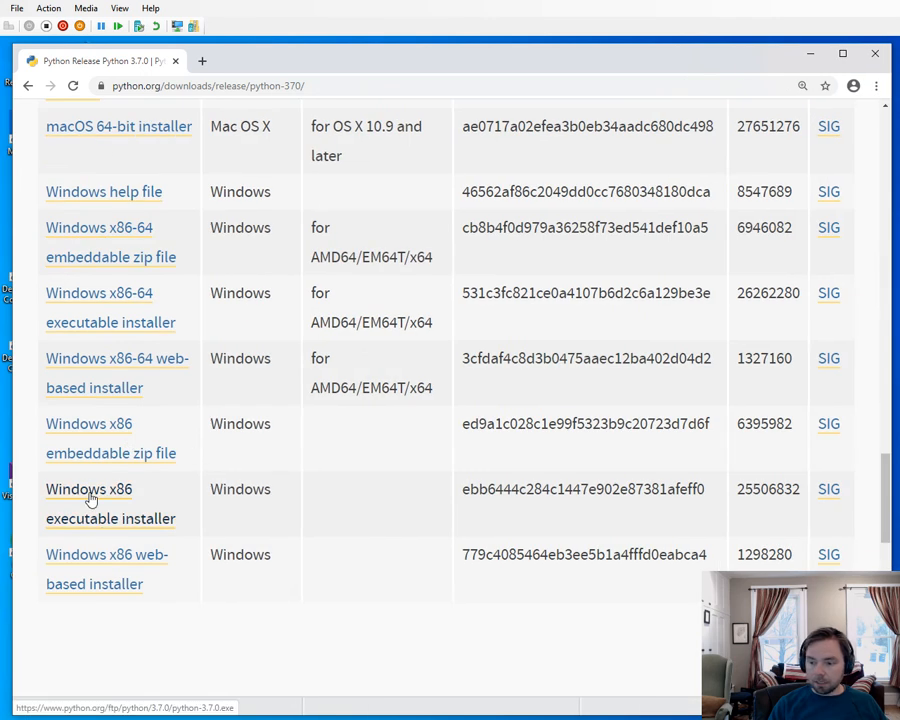
click(89, 499)
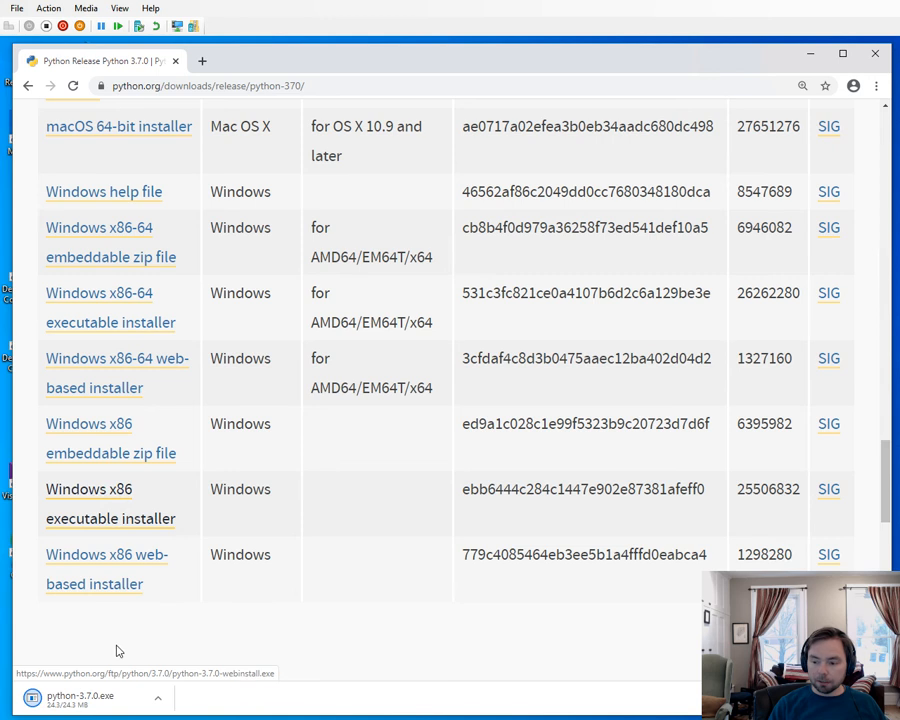
Launch python-3.7.0.exe and enable Add Python 3.7 to PATH in the setup window
click(80, 699)
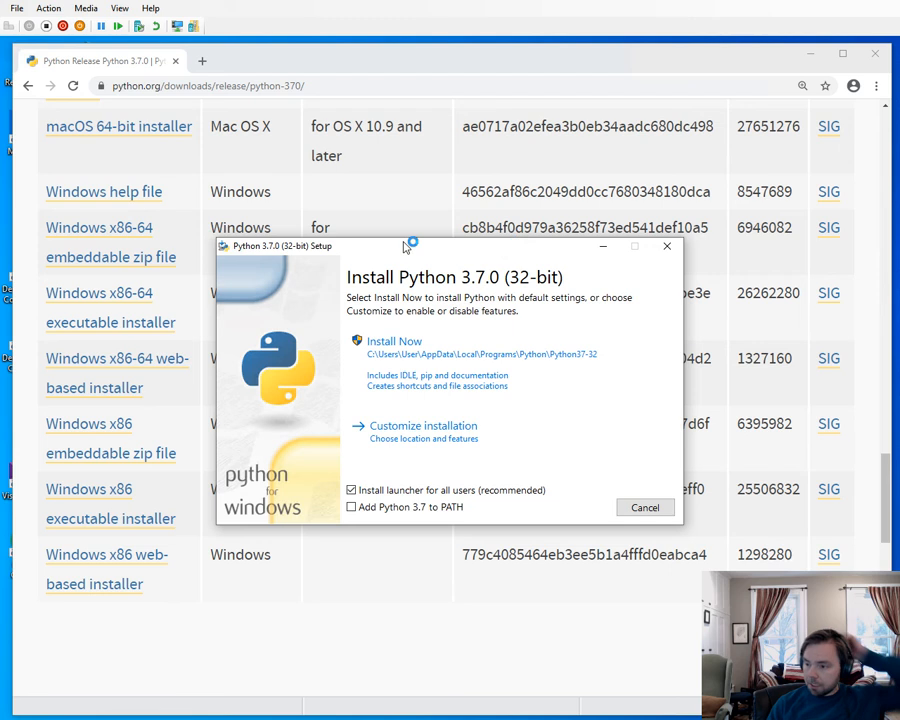
drag(389, 248, 422, 213)
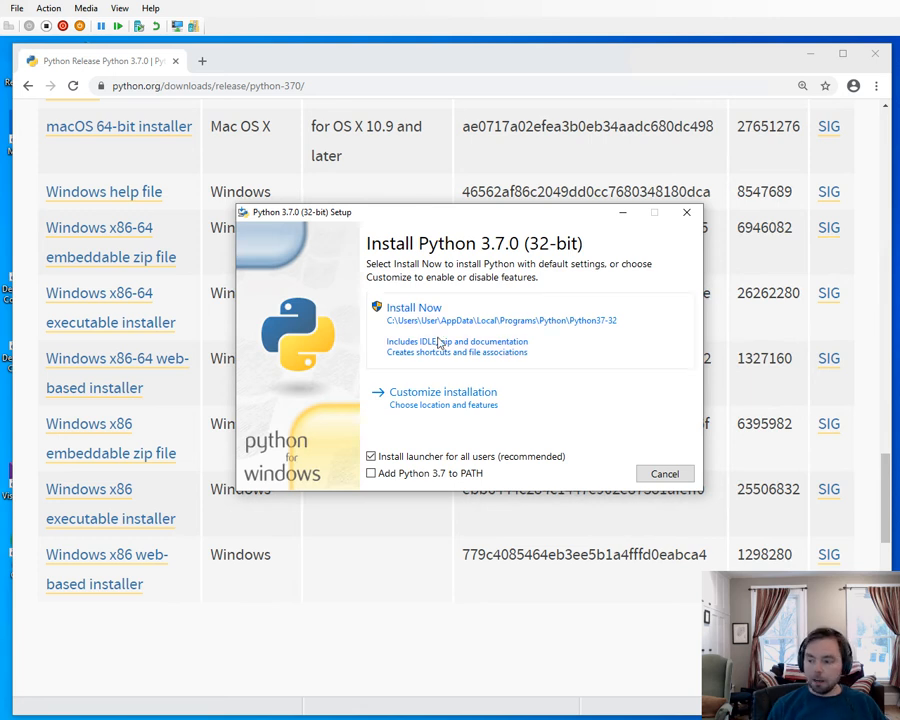
click(371, 474)
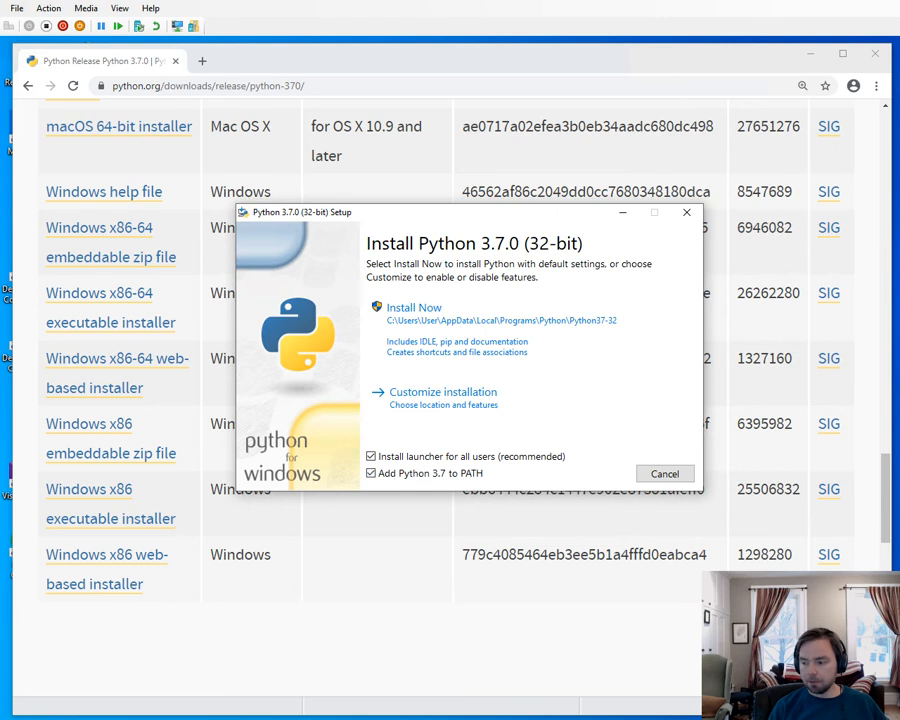
Switch to Windows PowerShell and run the python command from the user folder
key(alt+Tab)
drag(279, 97, 329, 137)
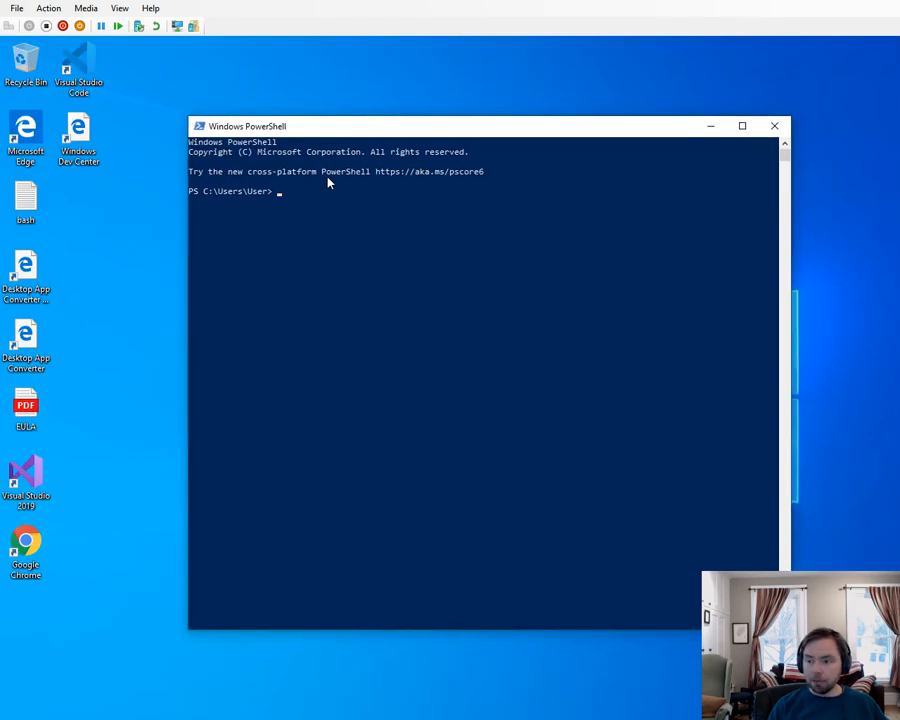
text(pytho)
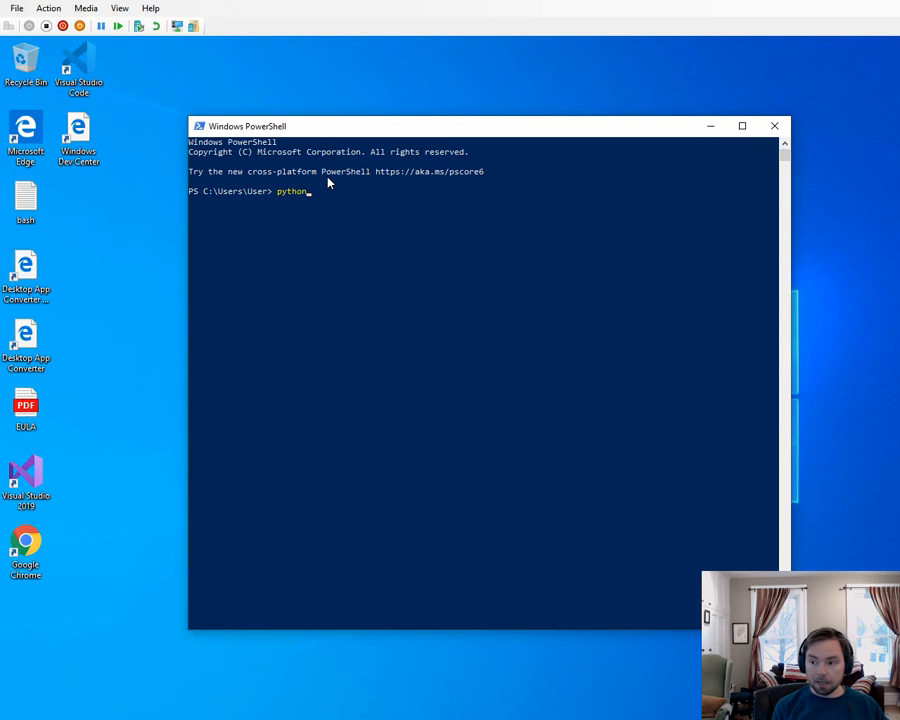
text(n)
key(Return)
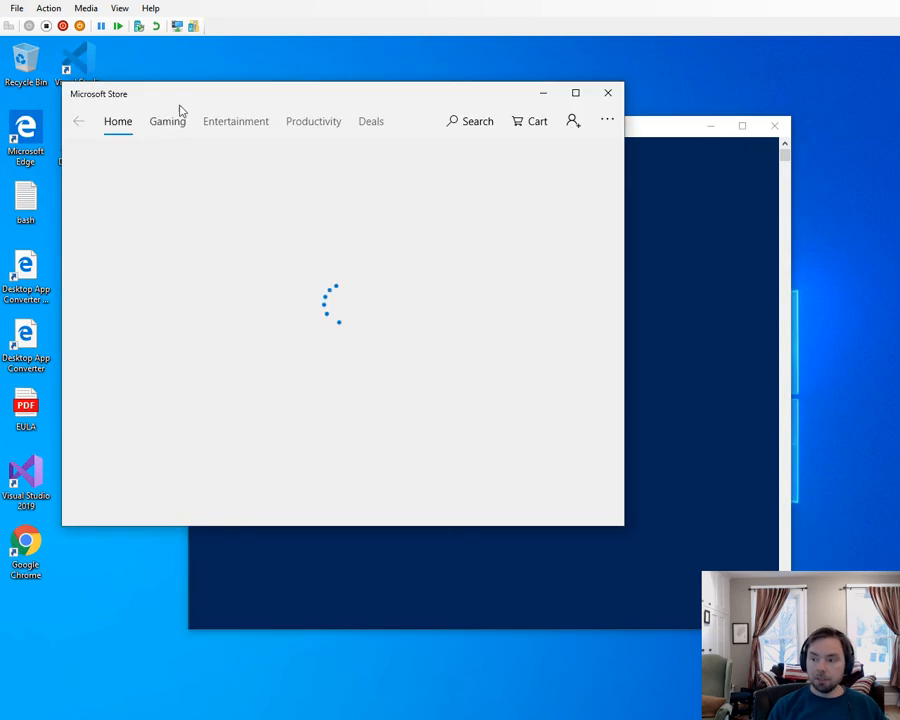
drag(178, 108, 213, 128)
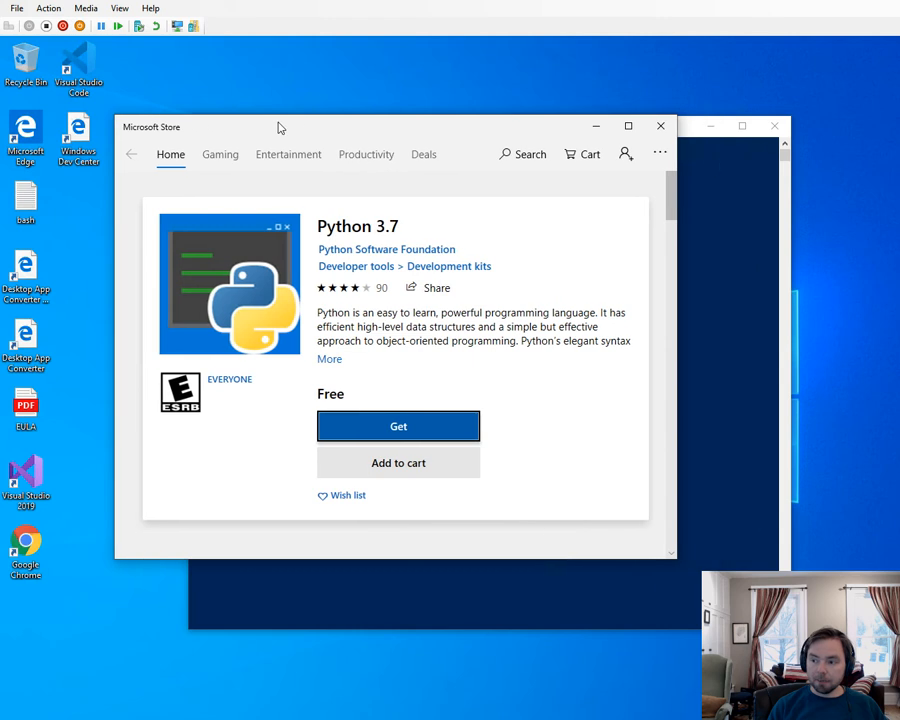
Return from the Microsoft Store page to PowerShell, run the python3 command, and close the Store window
click(683, 147)
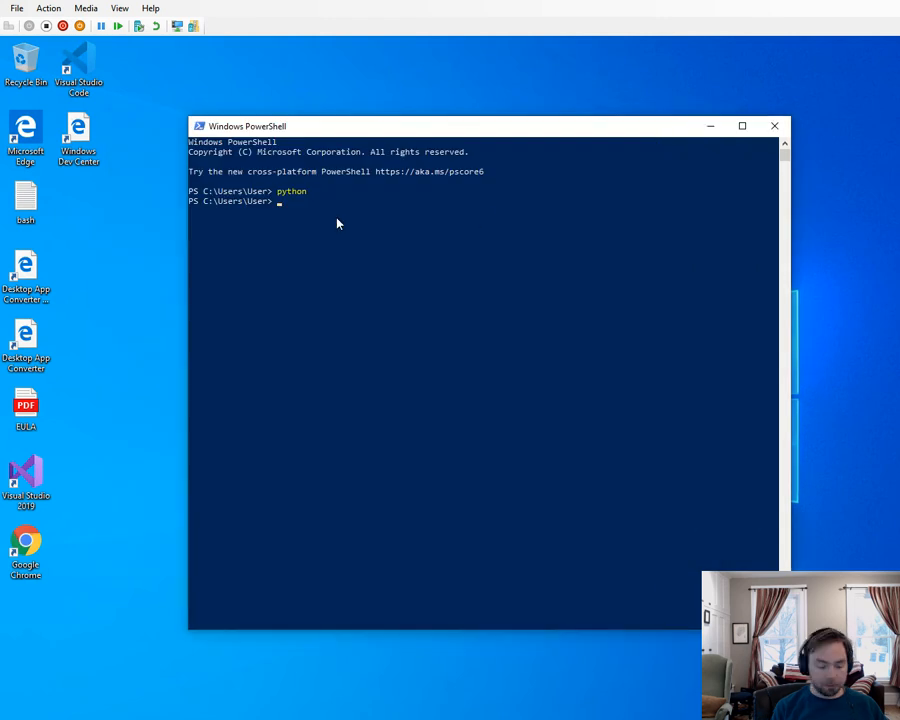
text(python3)
key(Return)
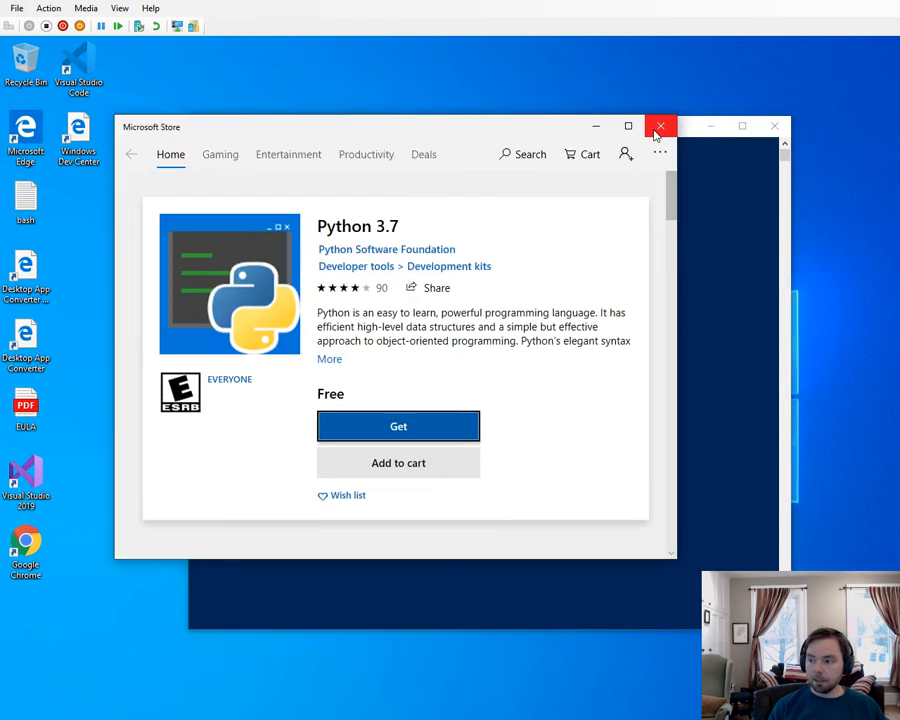
click(660, 127)
mouse_move(304, 127)
mouse_down()
mouse_move(319, 134)
mouse_move(316, 123)
mouse_up()
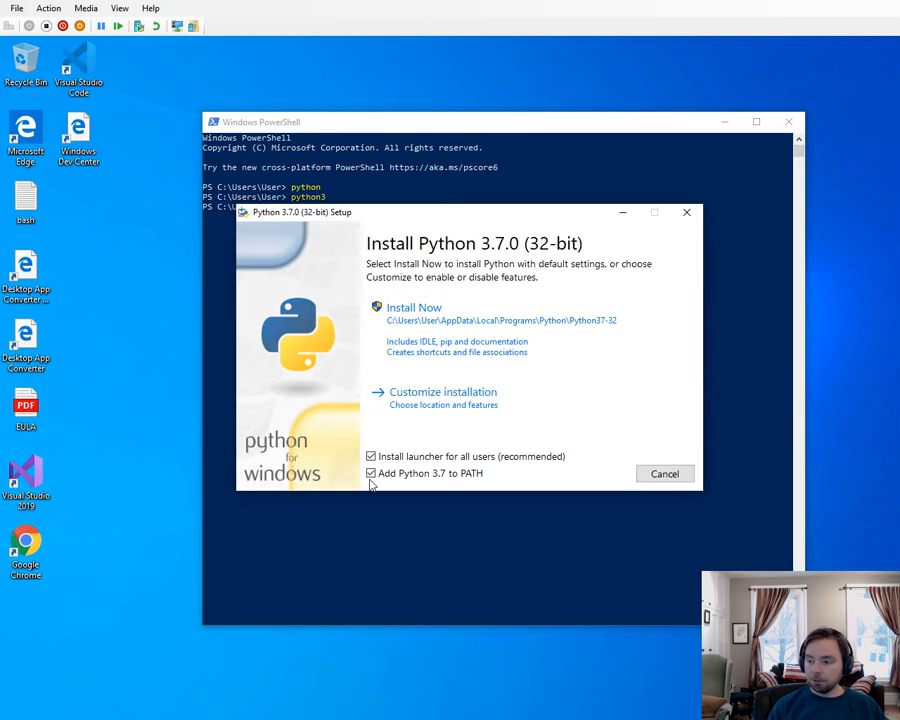
Install Python 3.7.0 with the default settings, allow it to make changes to the device, and close the setup
click(423, 334)
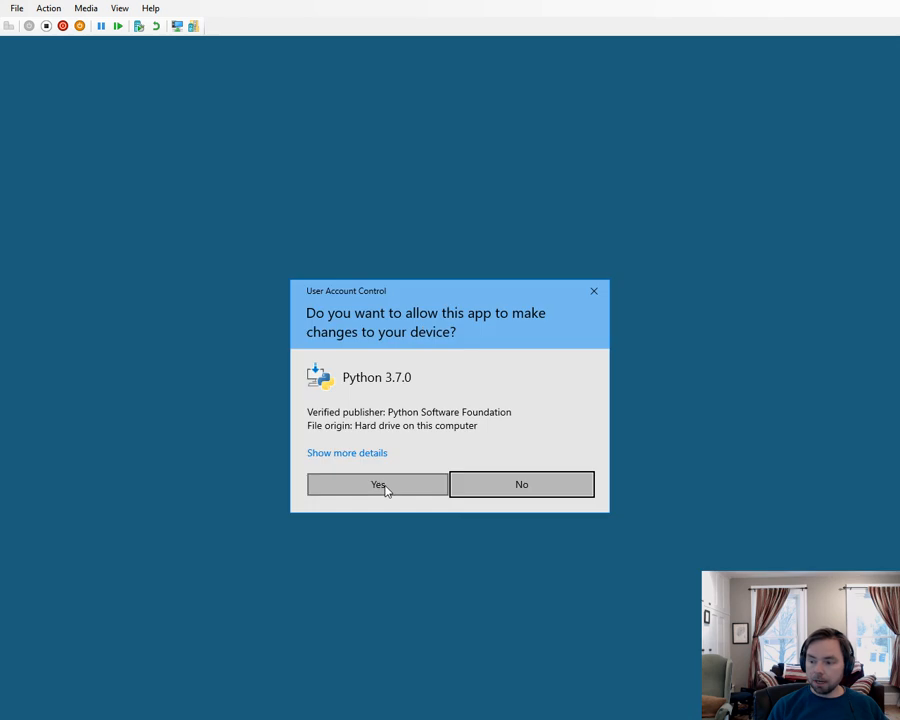
click(384, 486)
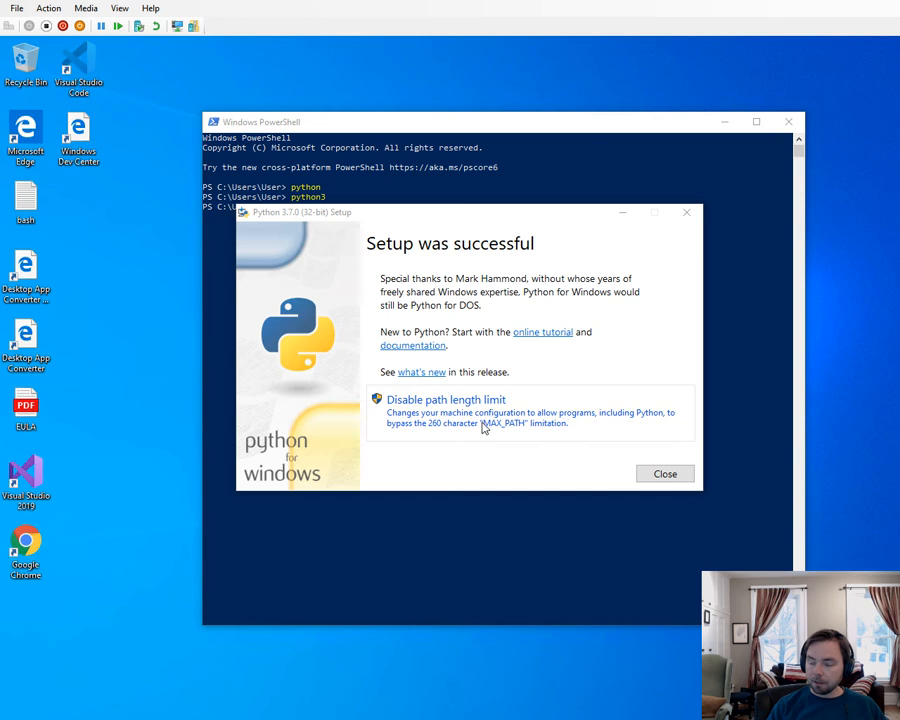
click(662, 476)
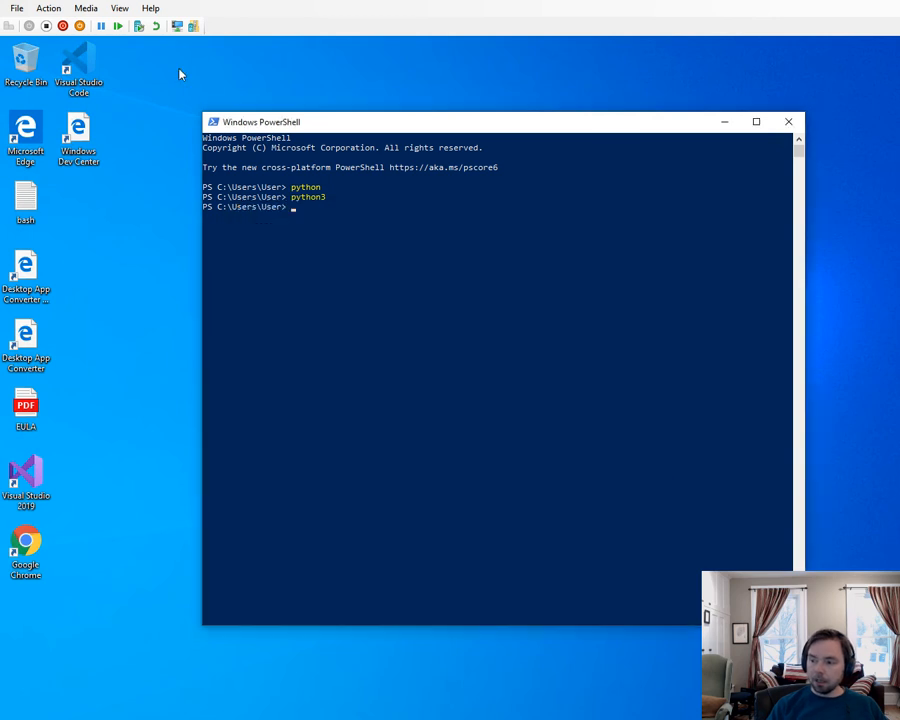
Close the current PowerShell window and open a new Windows PowerShell session
drag(348, 124, 325, 112)
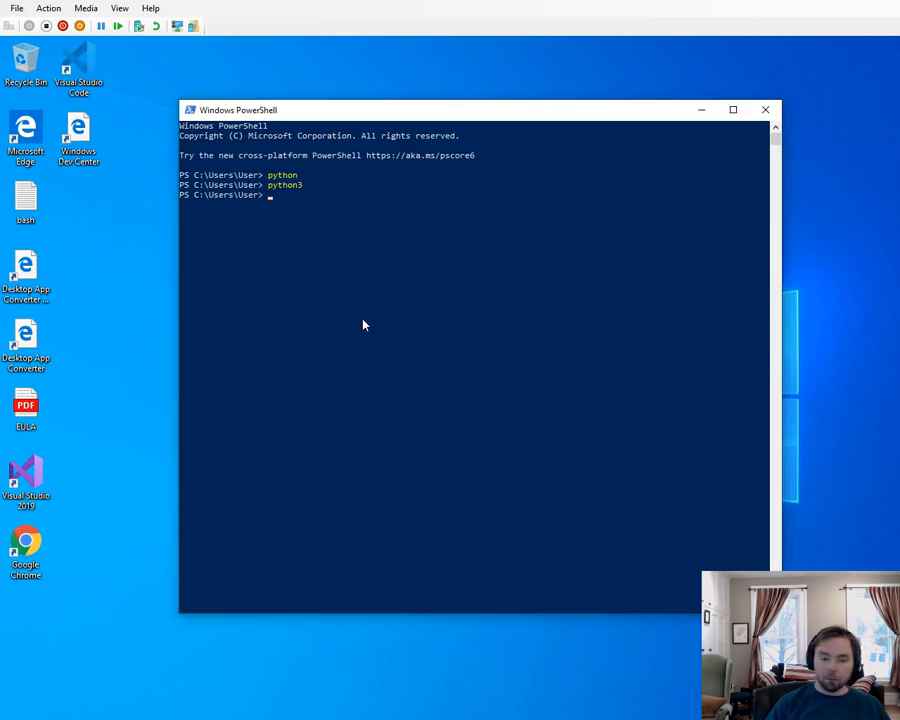
click(766, 113)
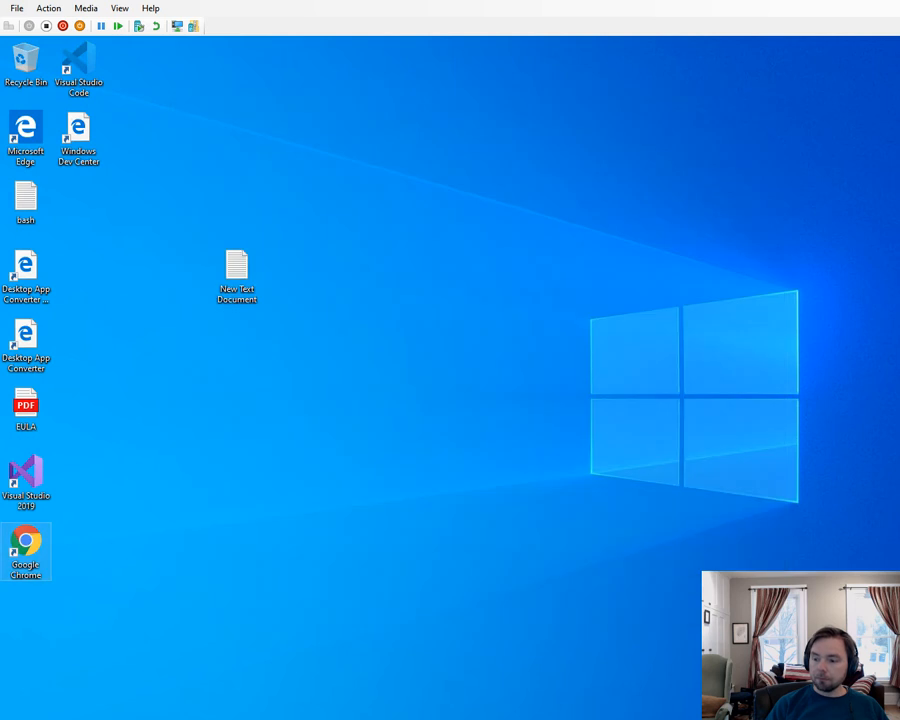
key(super)
text(powershe)
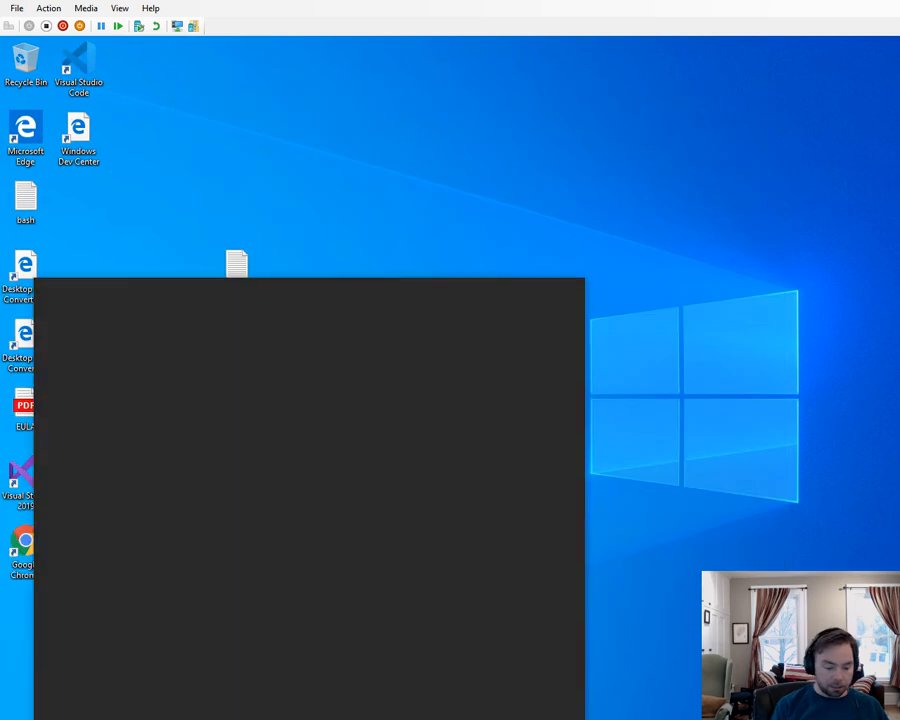
text(ll)
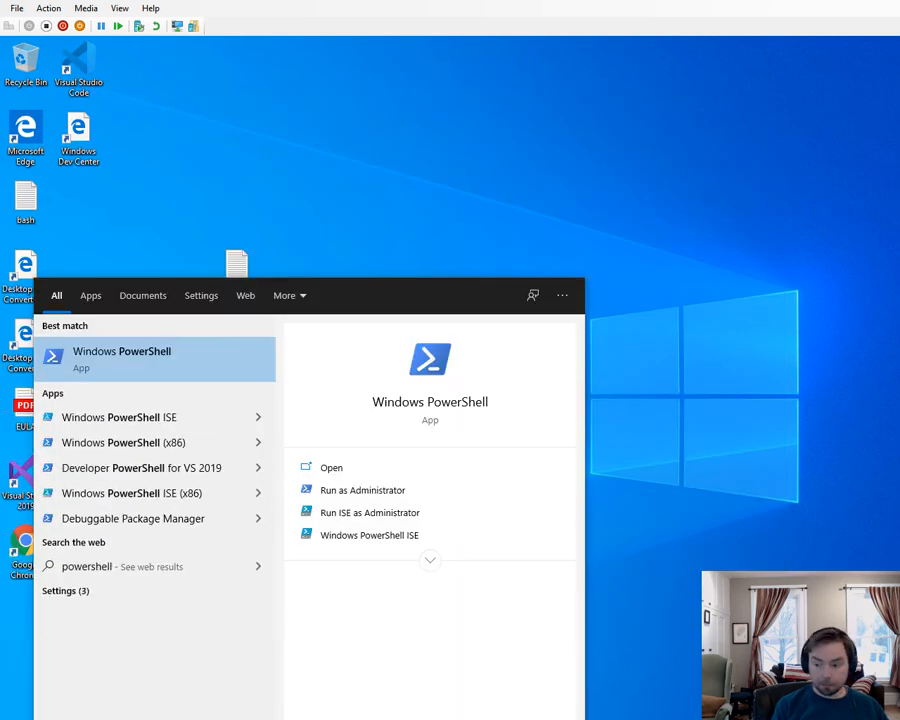
key(Return)
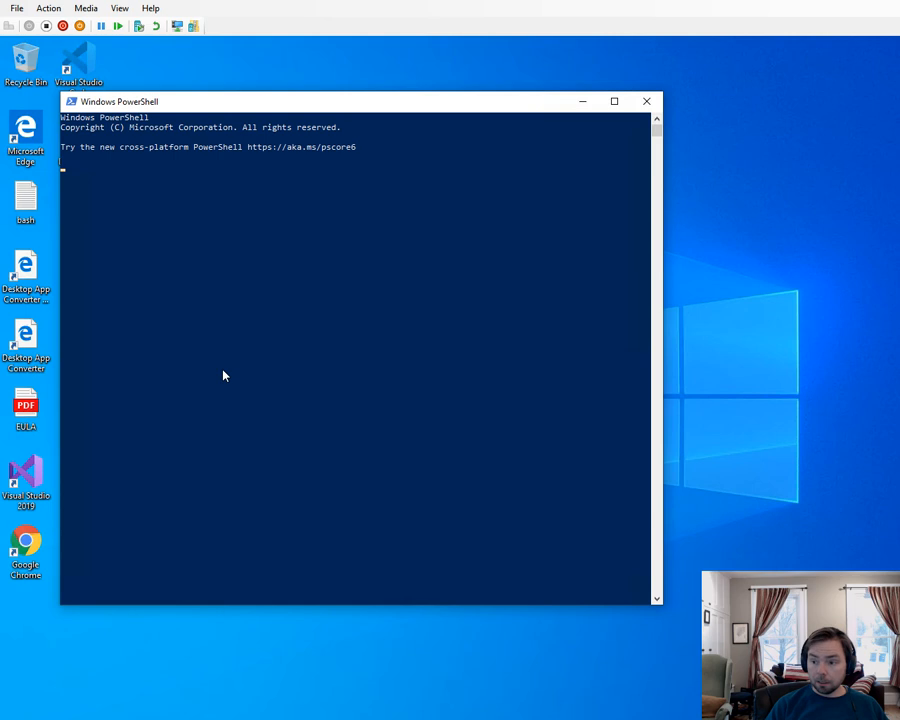
drag(236, 100, 265, 107)
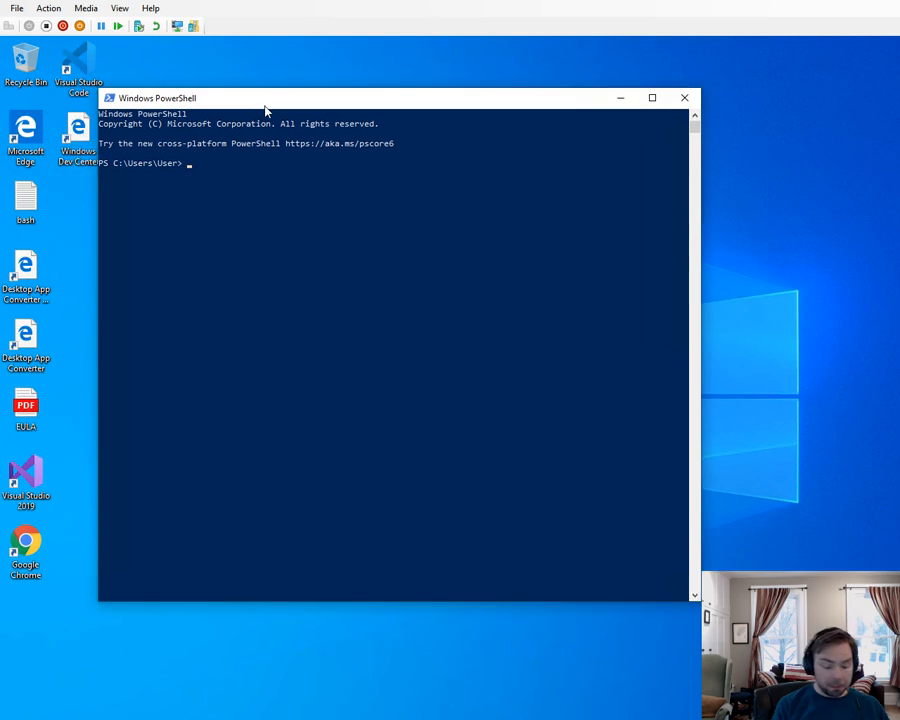
Run python in the new session and highlight the entered command and the version number in the startup line
text(python)
key(Return)
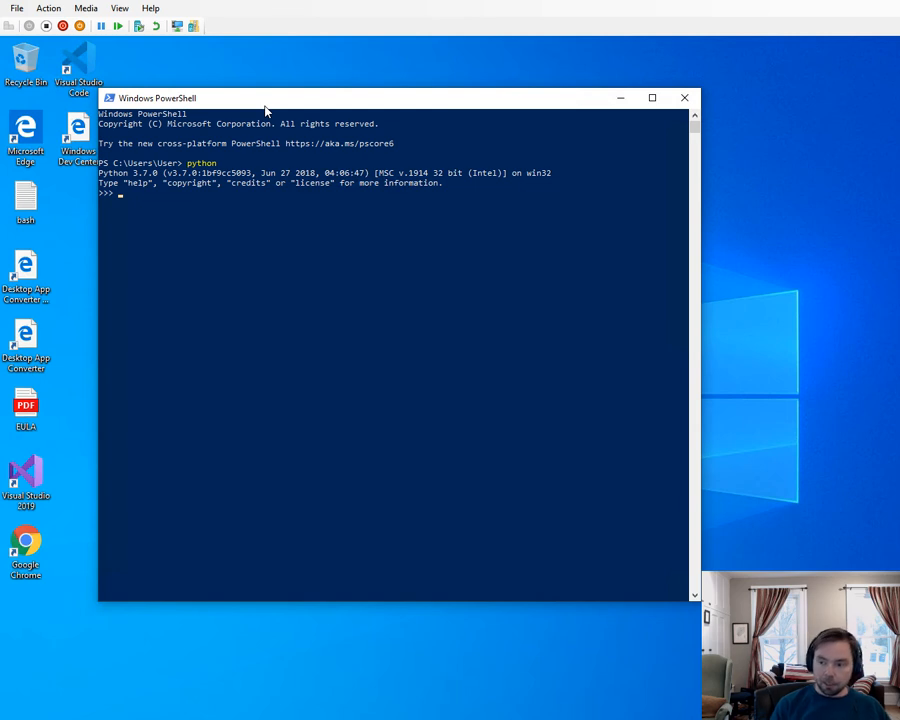
click(184, 165)
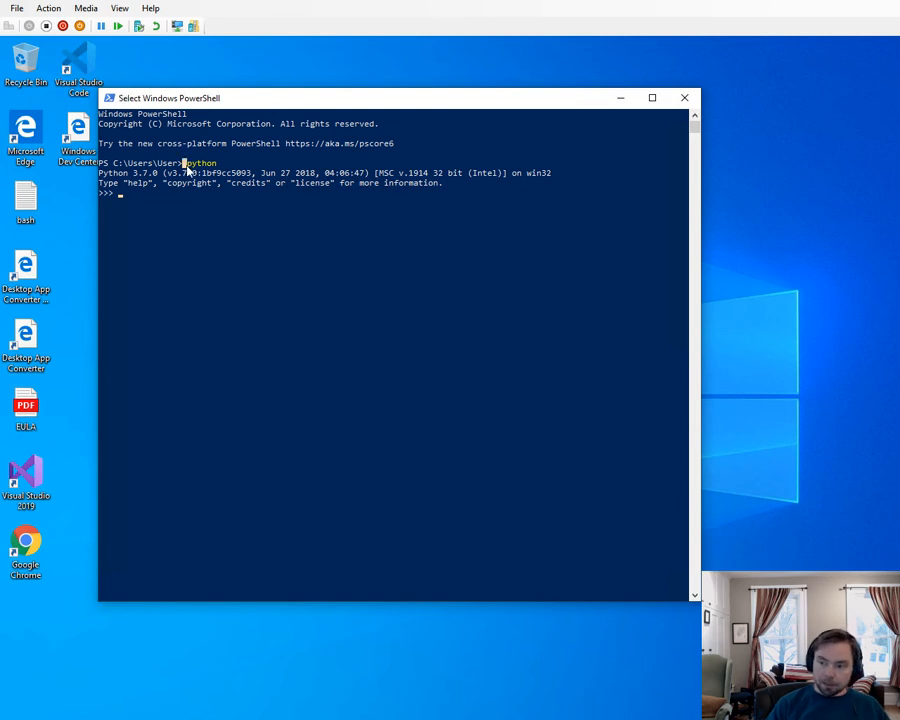
click(191, 165)
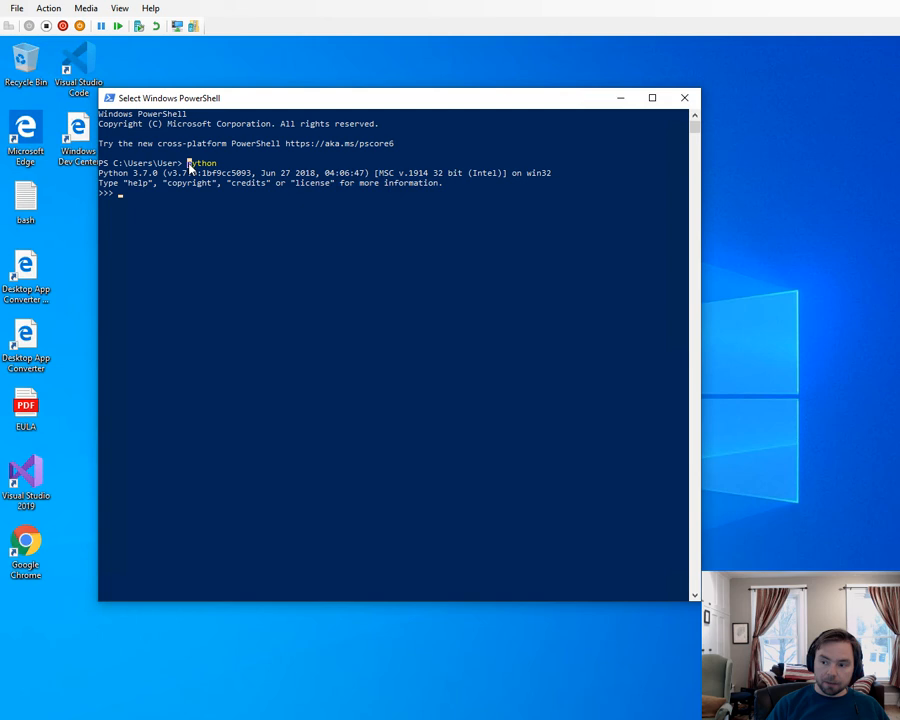
drag(188, 166, 215, 169)
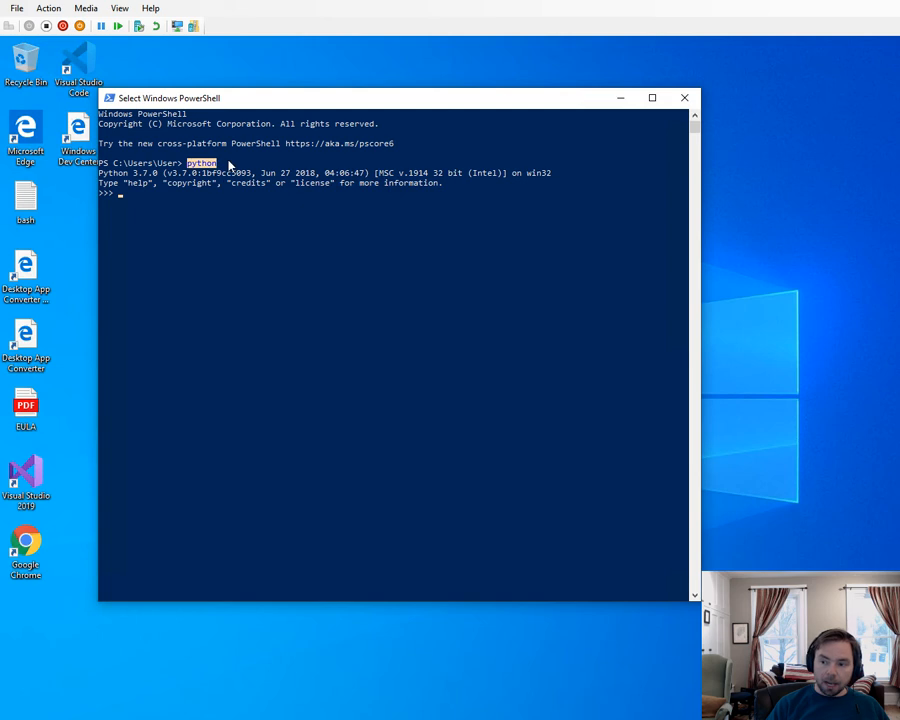
drag(169, 97, 218, 111)
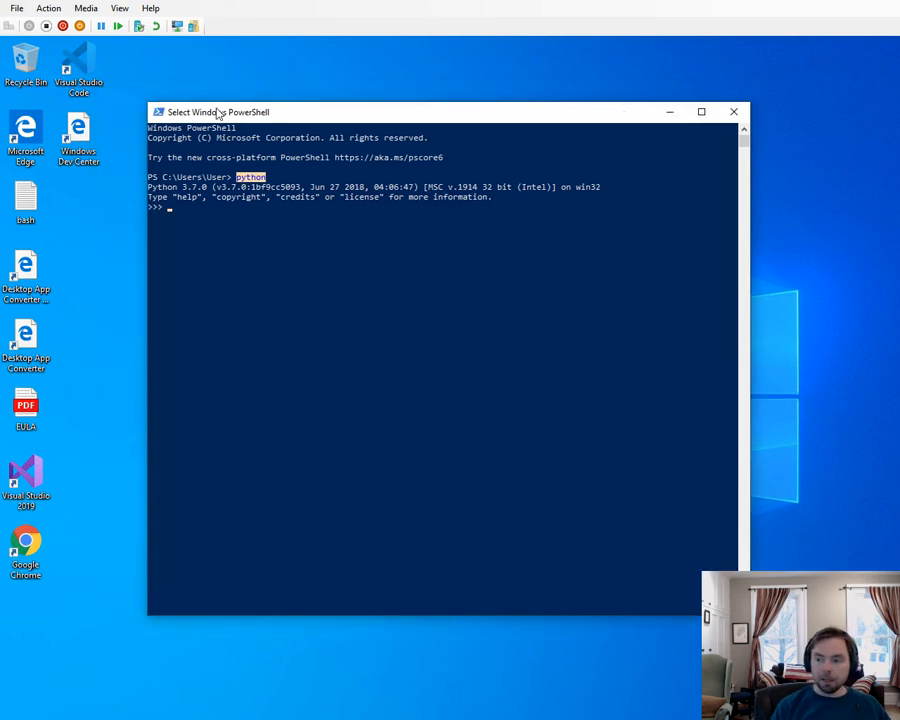
click(230, 178)
drag(239, 178, 283, 178)
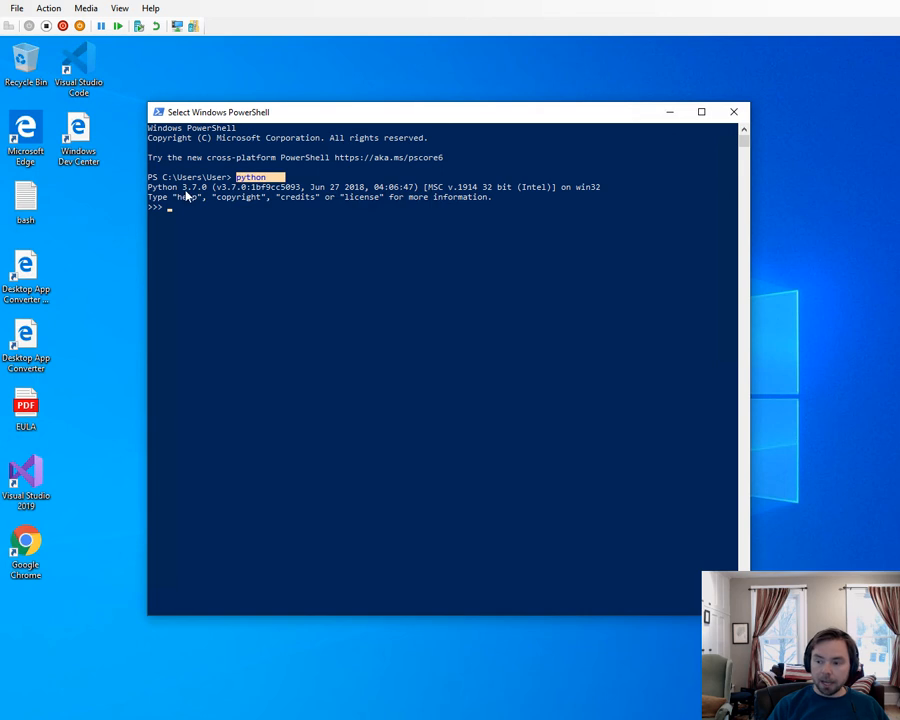
drag(182, 187, 207, 188)
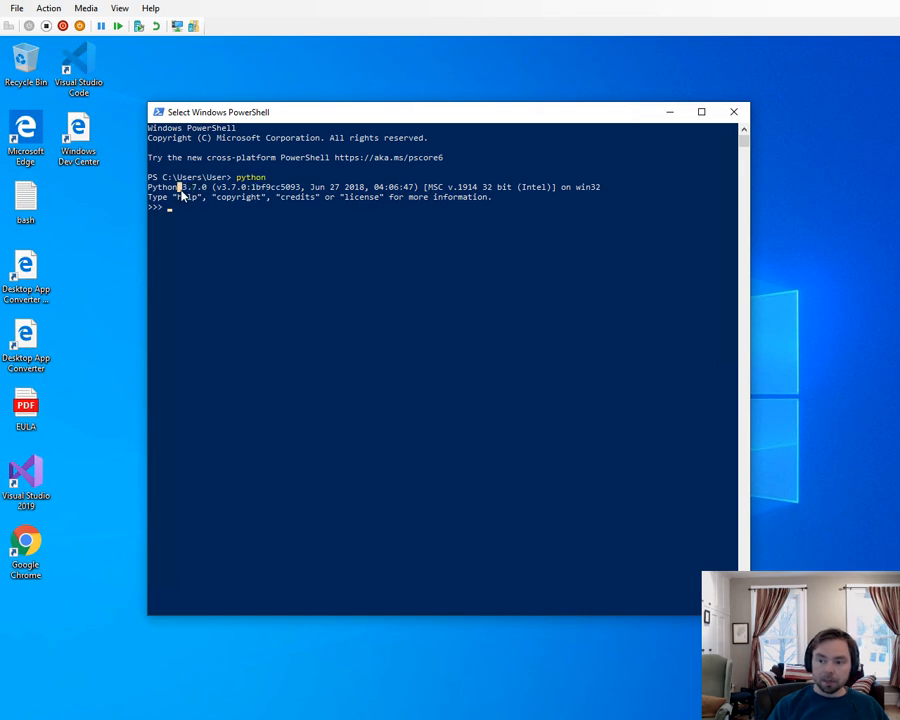
drag(178, 187, 207, 188)
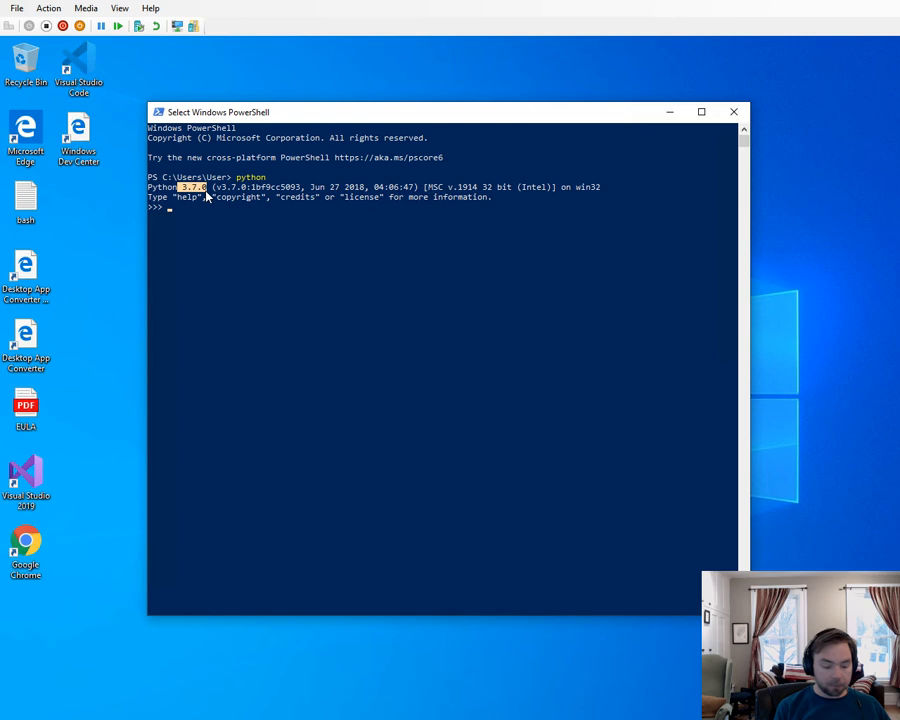
Run print('hi') at the Python prompt
text(exit)
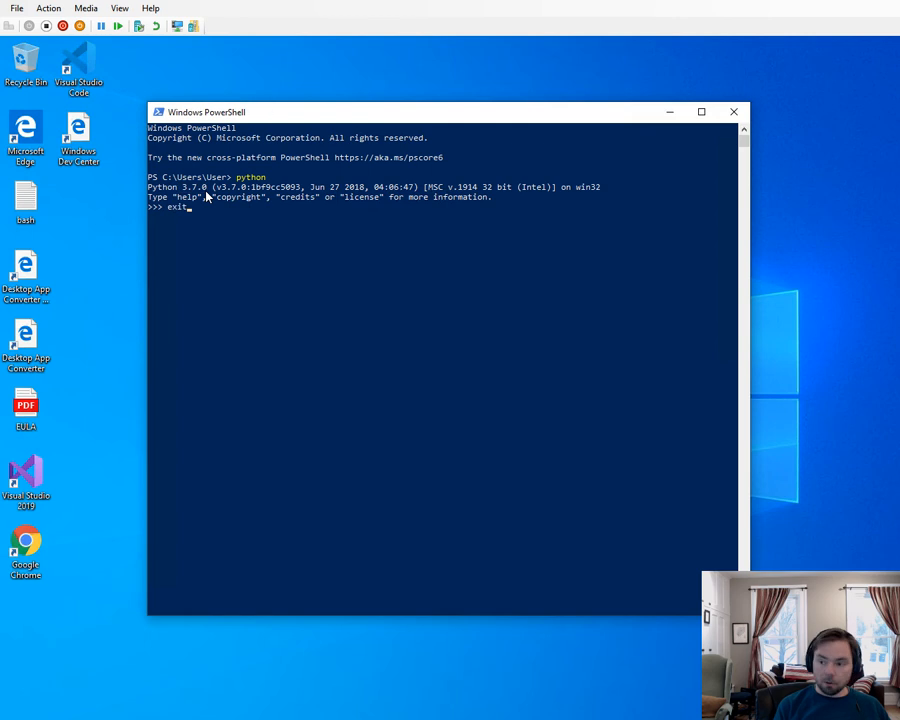
drag(262, 117, 257, 128)
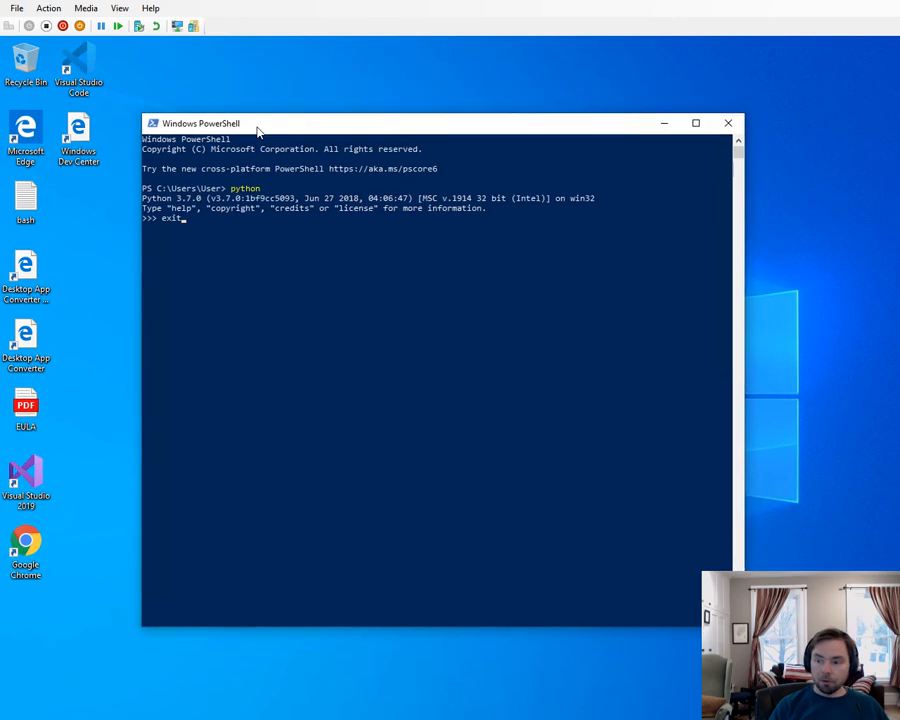
key(BackSpace)
key(BackSpace)
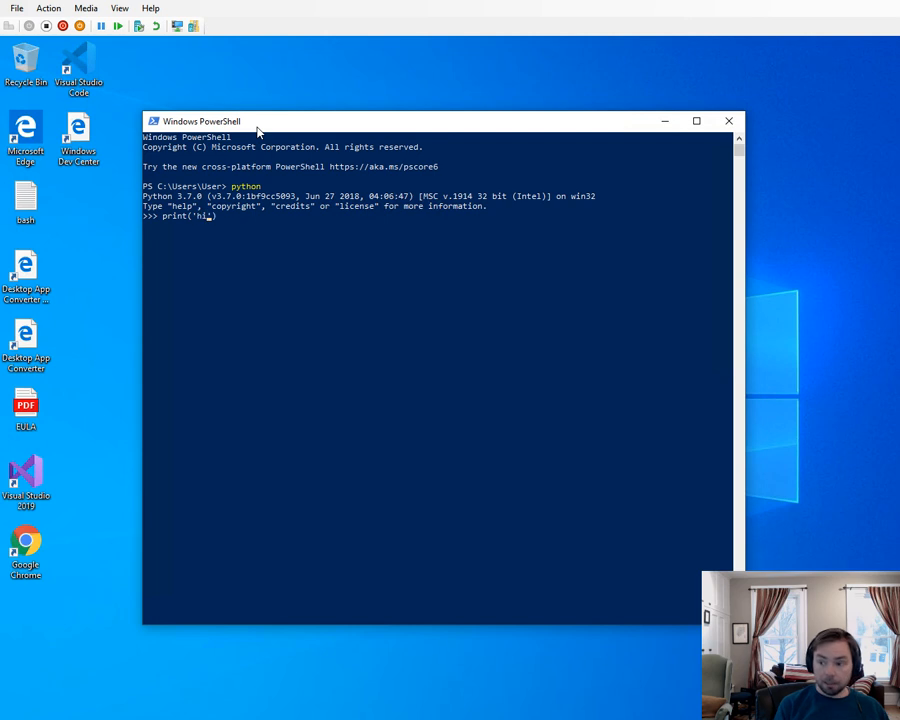
text(')
key(Return)
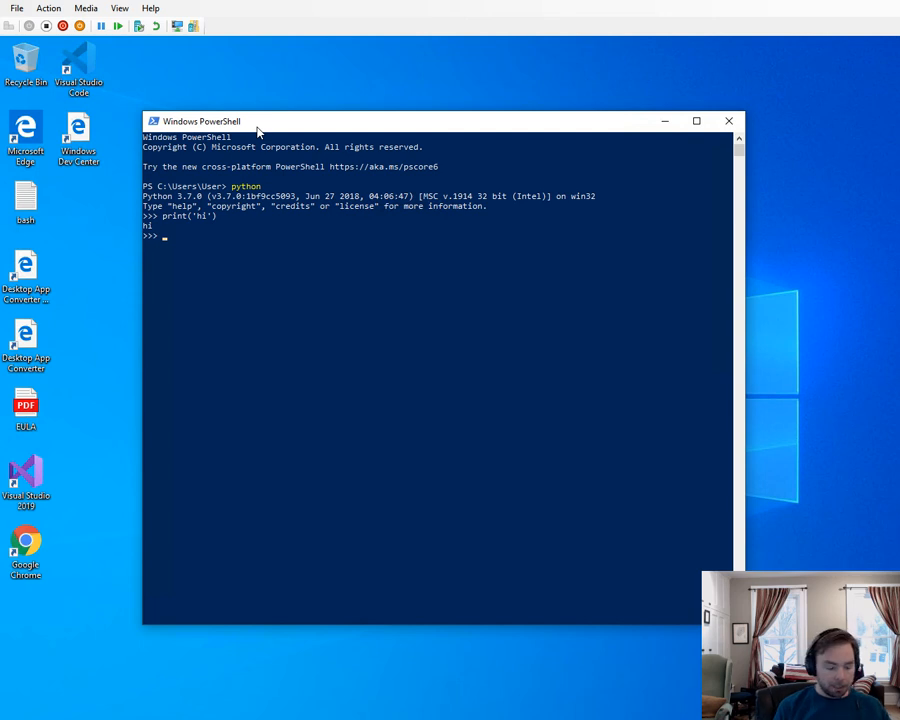
Enter exit() at the Python prompt to return to the PowerShell prompt
text(xit()
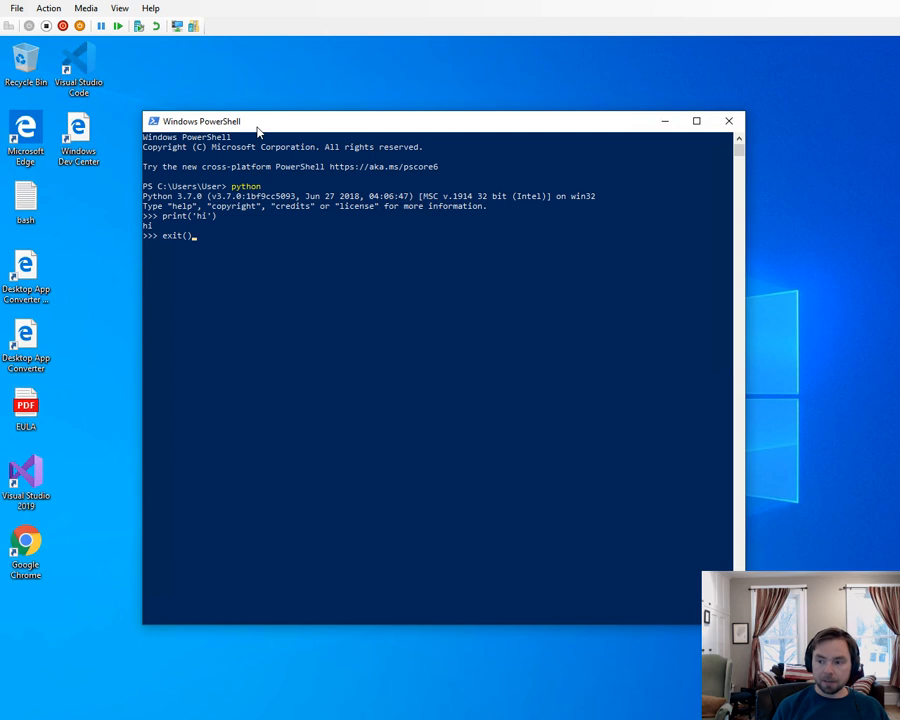
drag(159, 236, 194, 237)
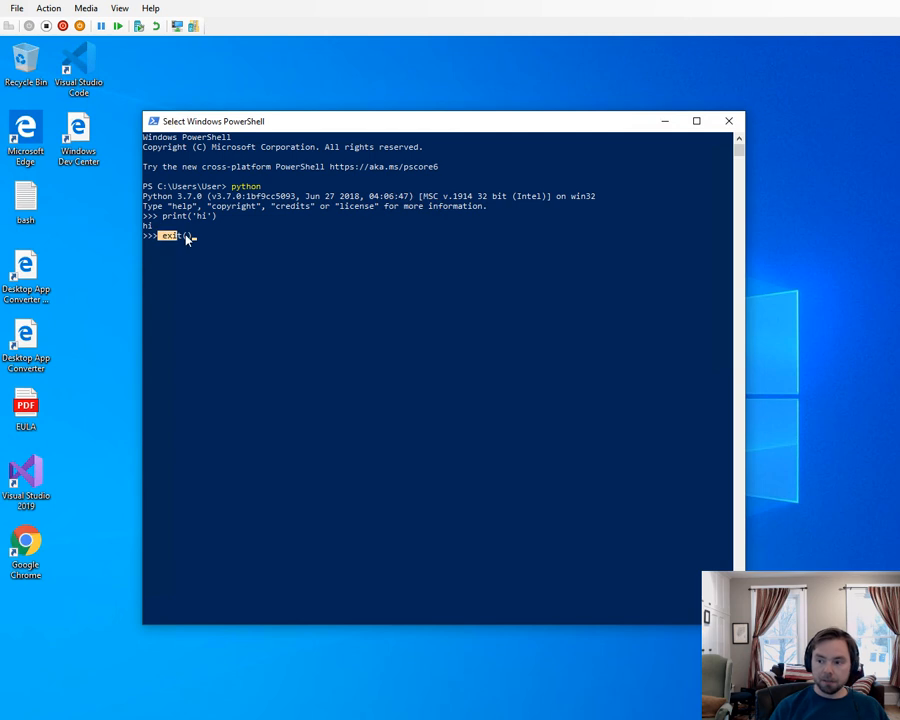
click(263, 287)
key(Escape)
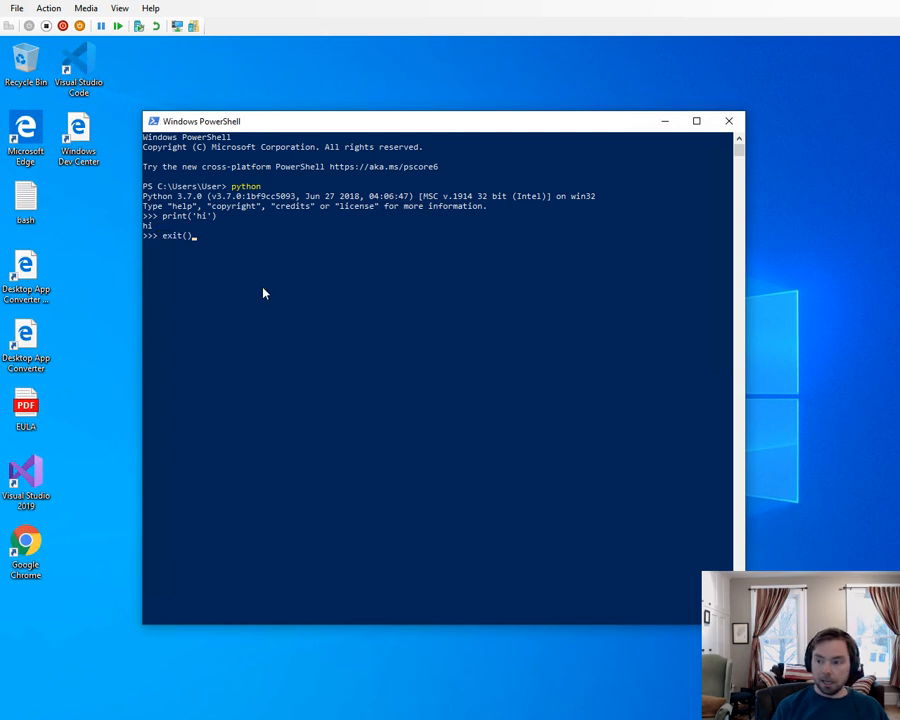
key(Return)
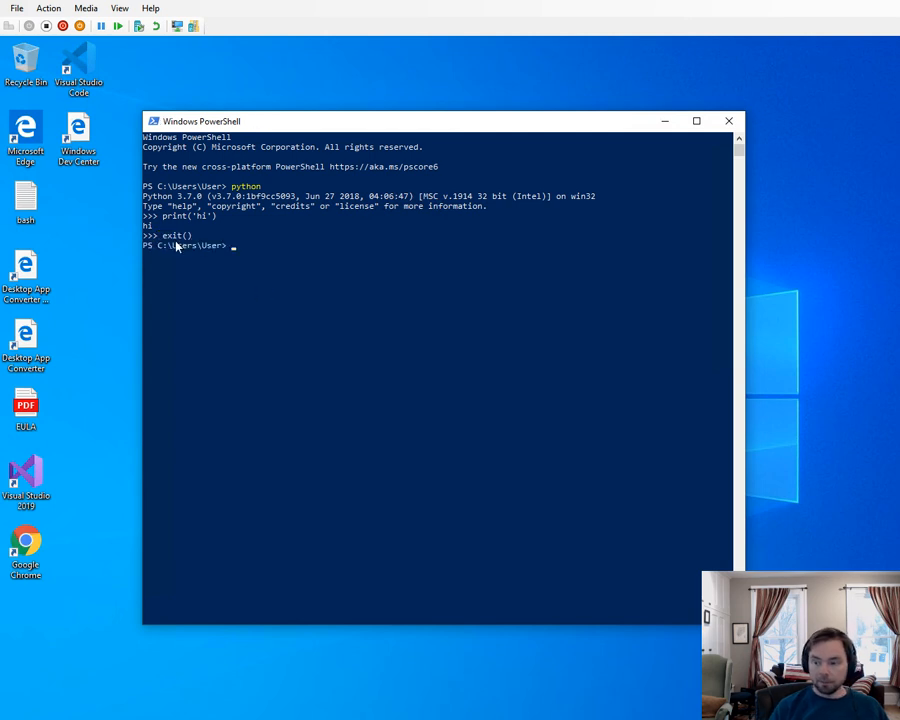
Start the Python shell again with the python command and leave it with exit()
drag(235, 122, 218, 95)
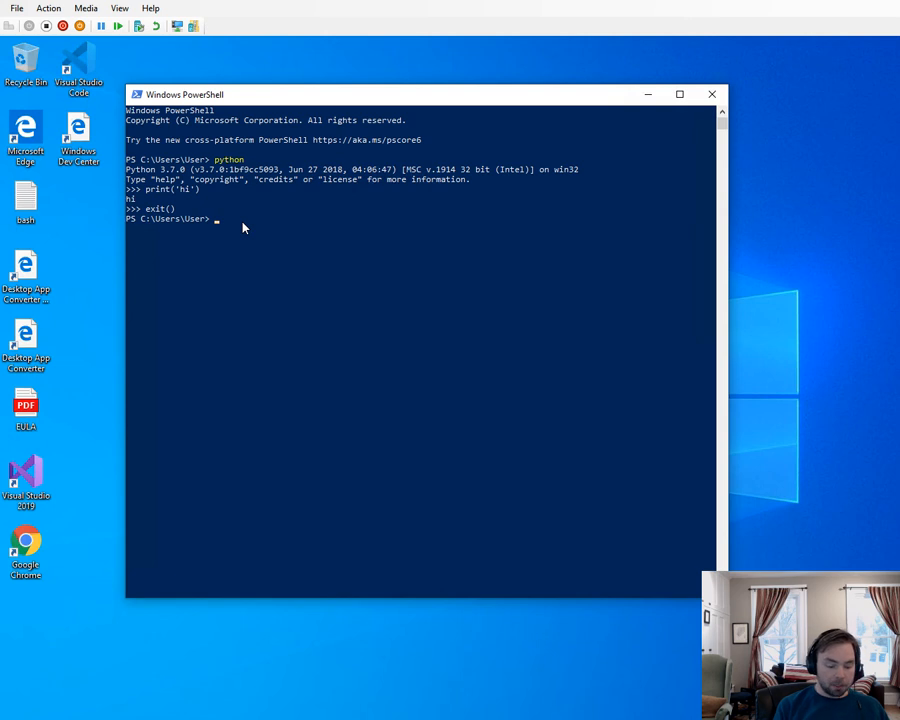
text(on)
key(Return)
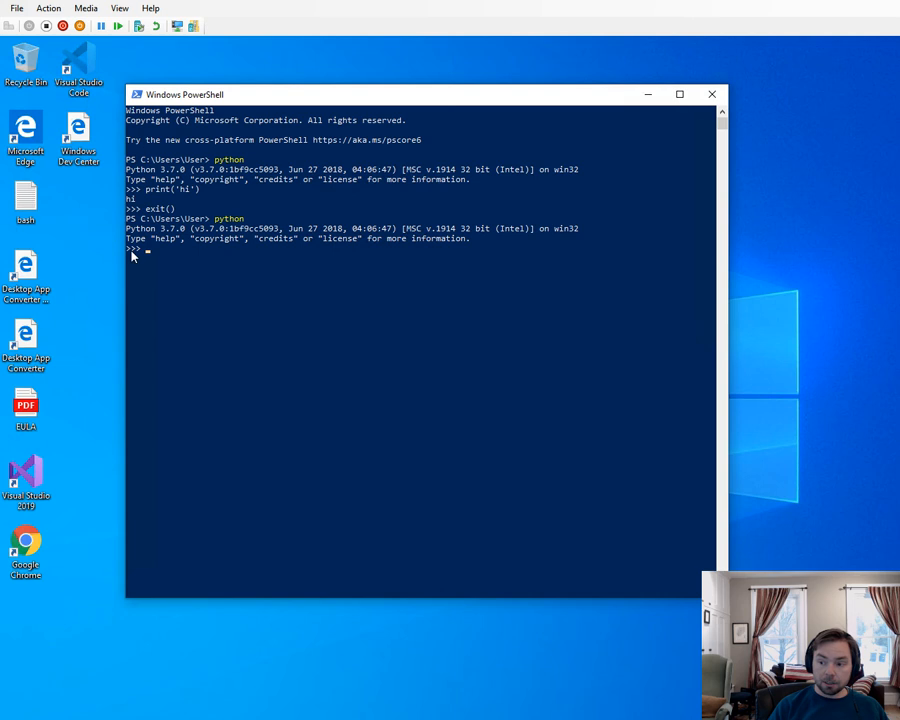
drag(127, 249, 141, 255)
text(e)
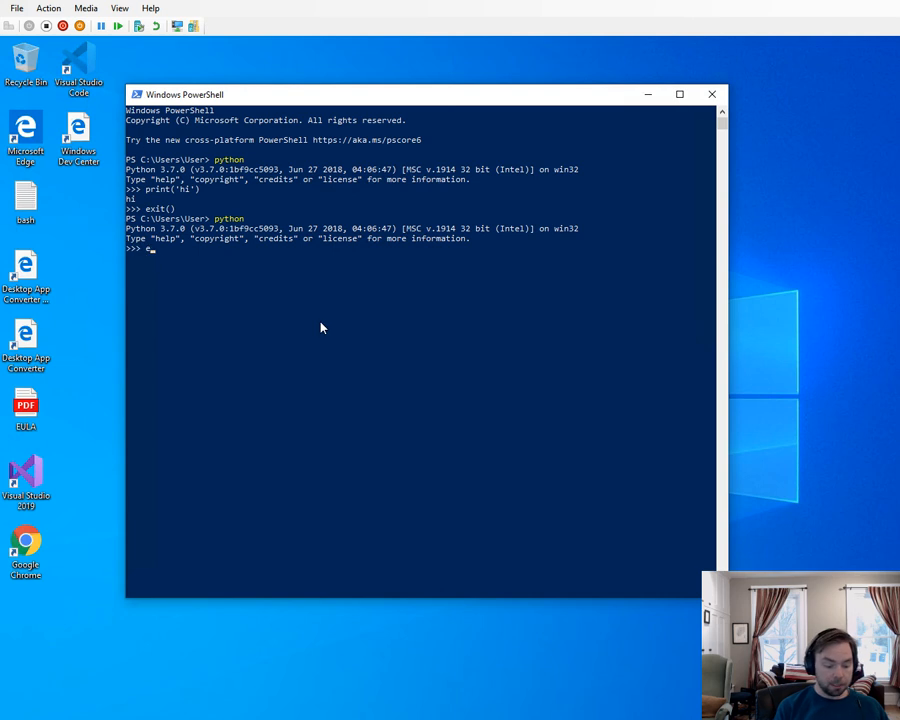
text(xit())
key(Return)
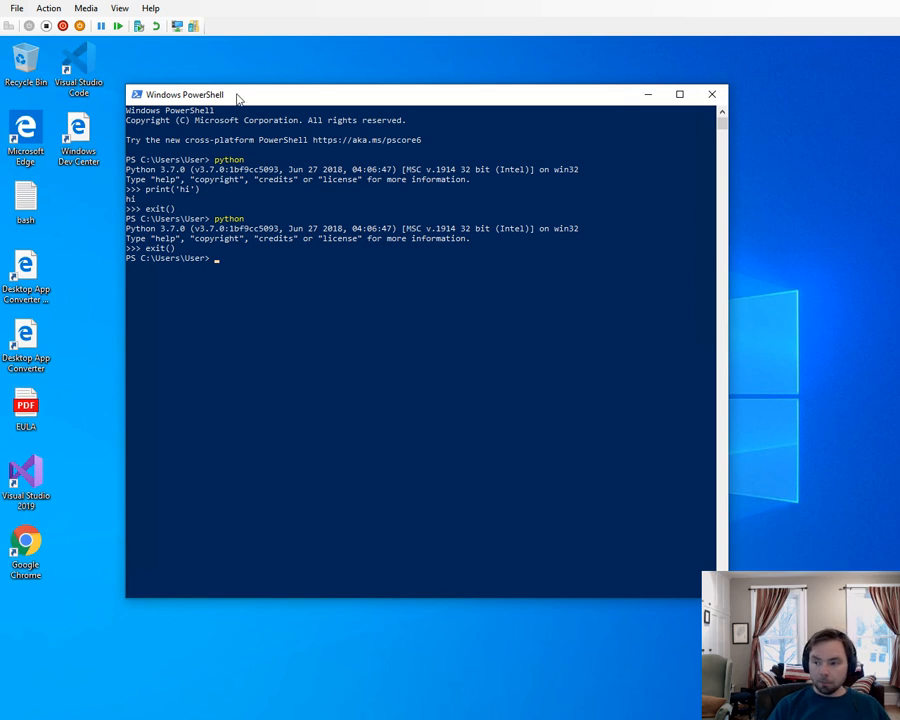
Switch to the Google Chrome window showing the Python 3.7.0 release page
drag(237, 96, 253, 128)
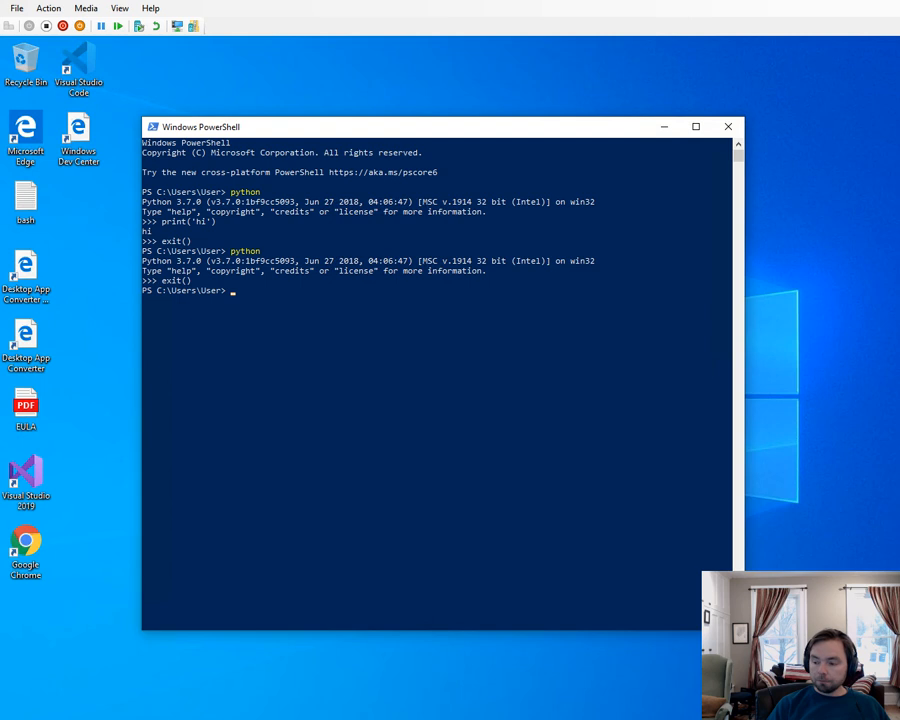
mouse_move(603, 719)
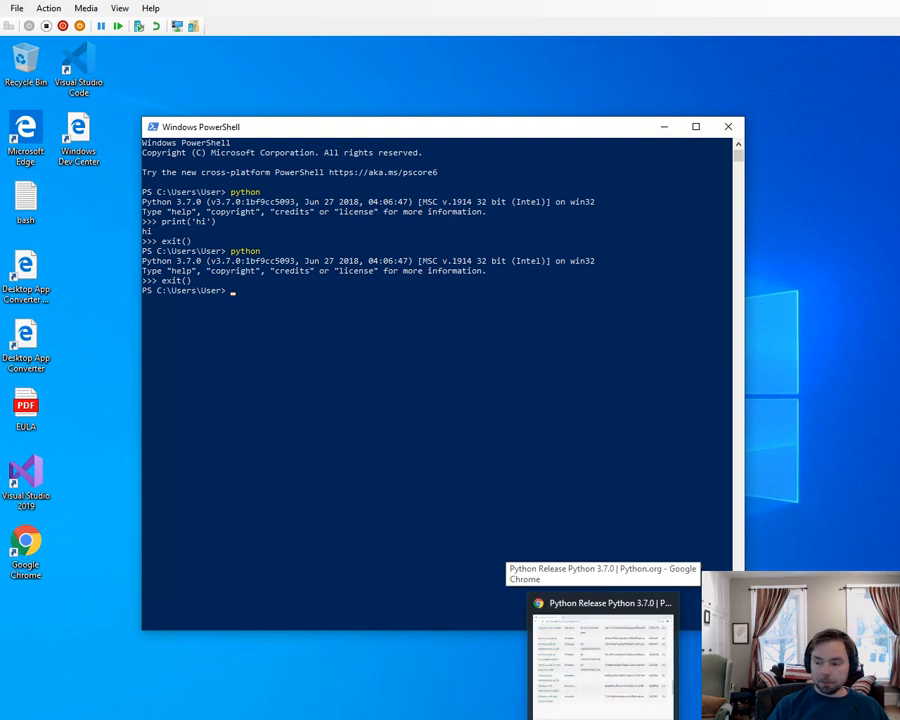
click(603, 645)
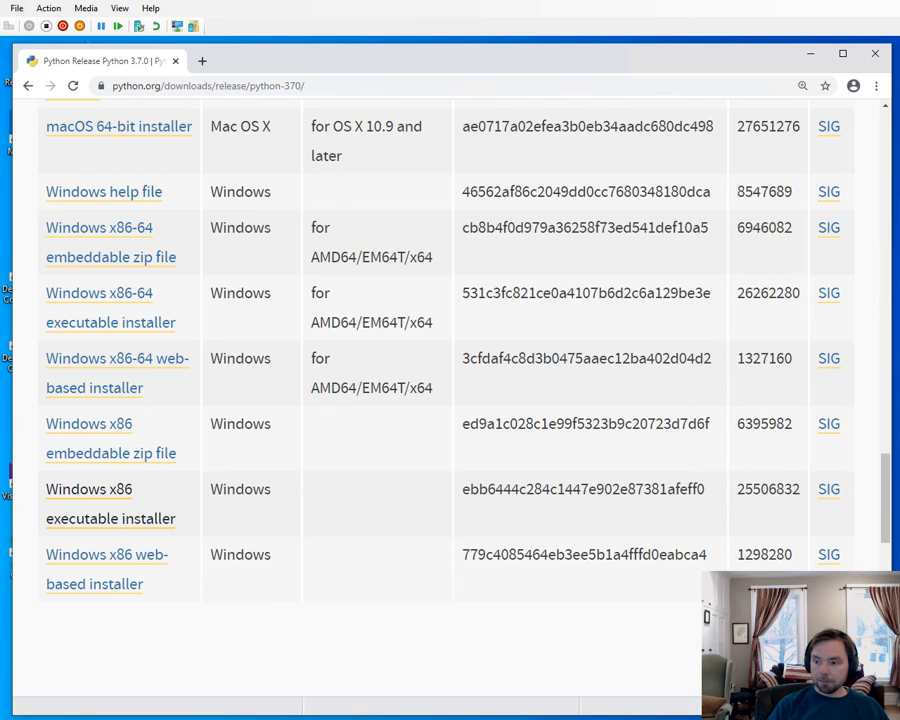
Search Google for notepad++ in a new browser tab and open the Notepad++ Downloads page
click(202, 61)
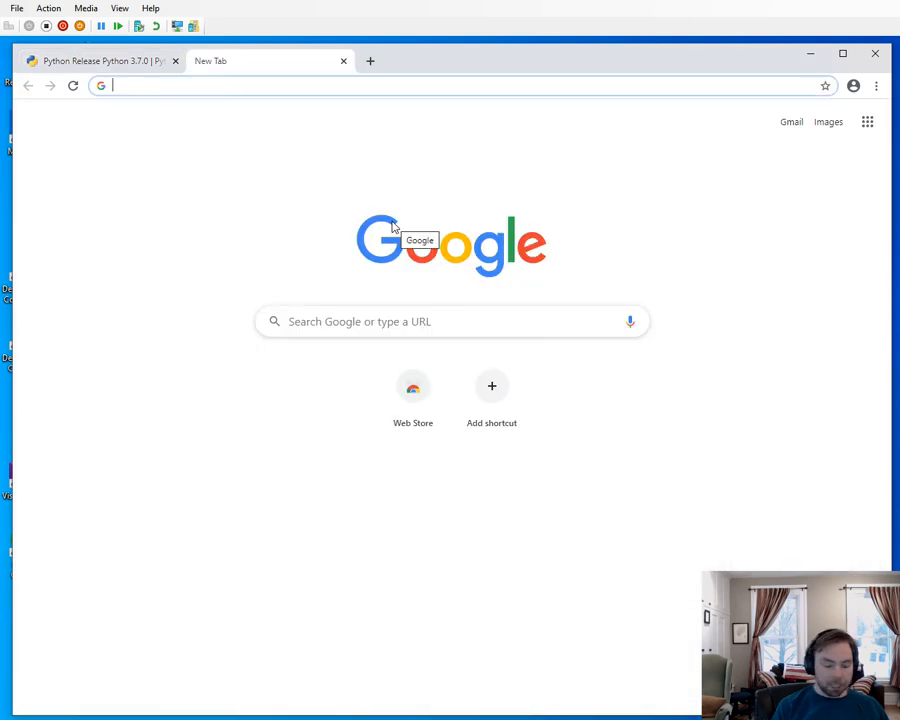
text(notep)
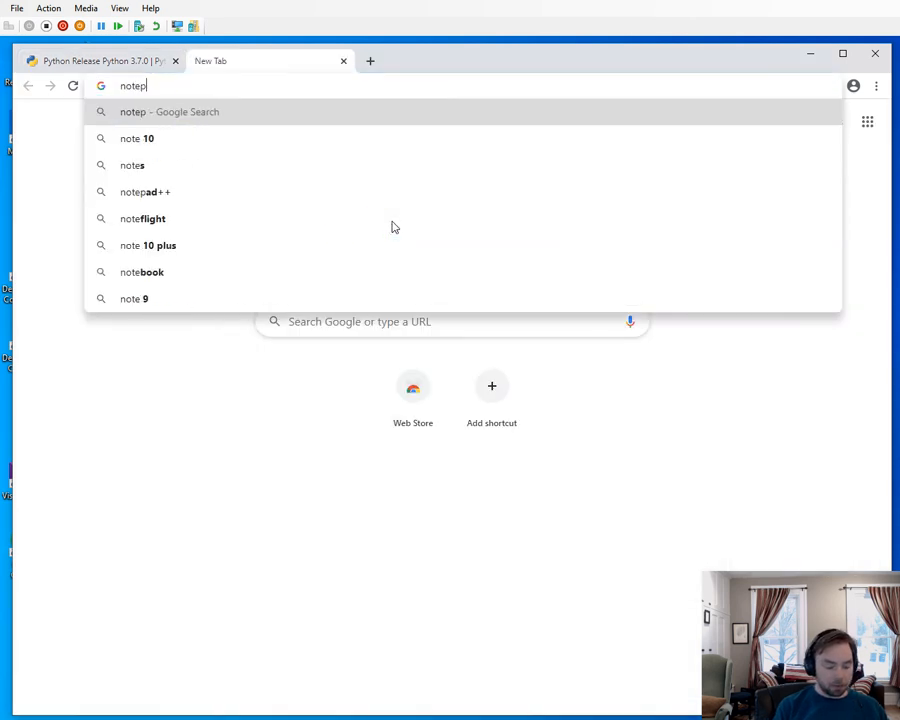
text(ad++)
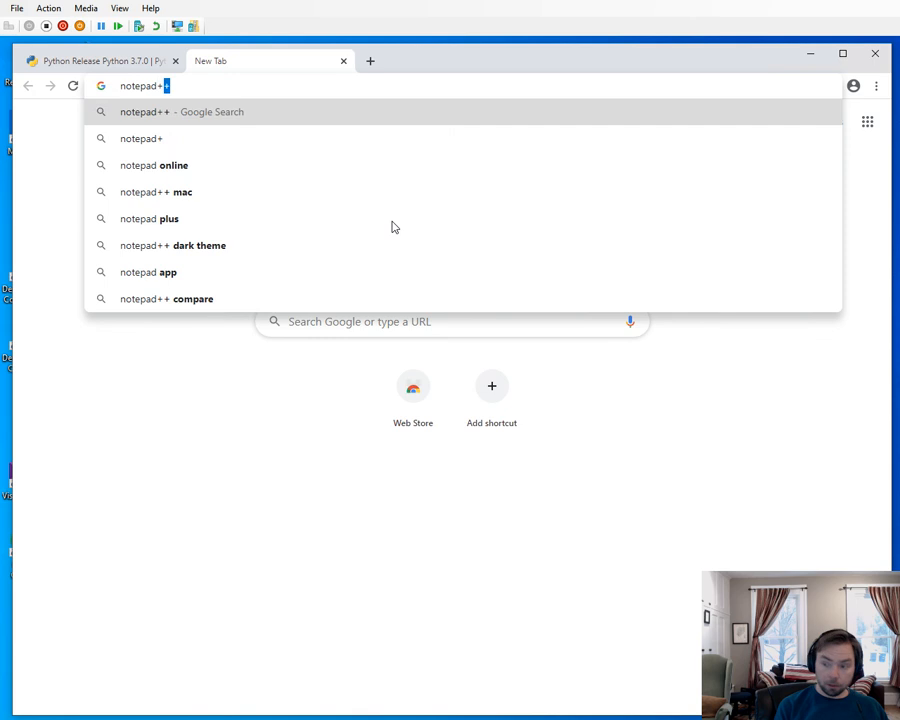
key(Return)
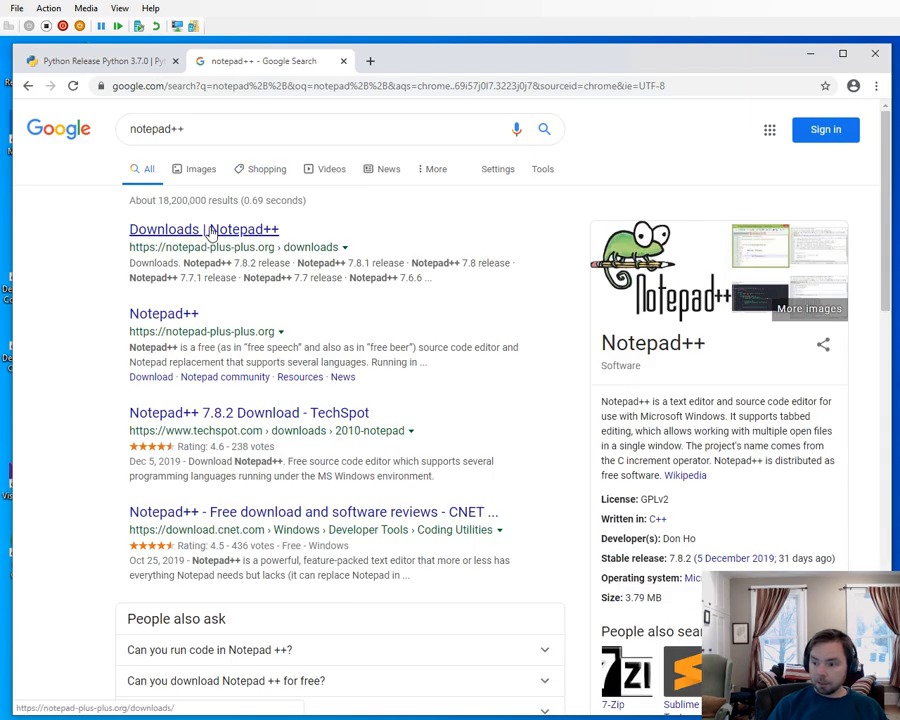
click(207, 231)
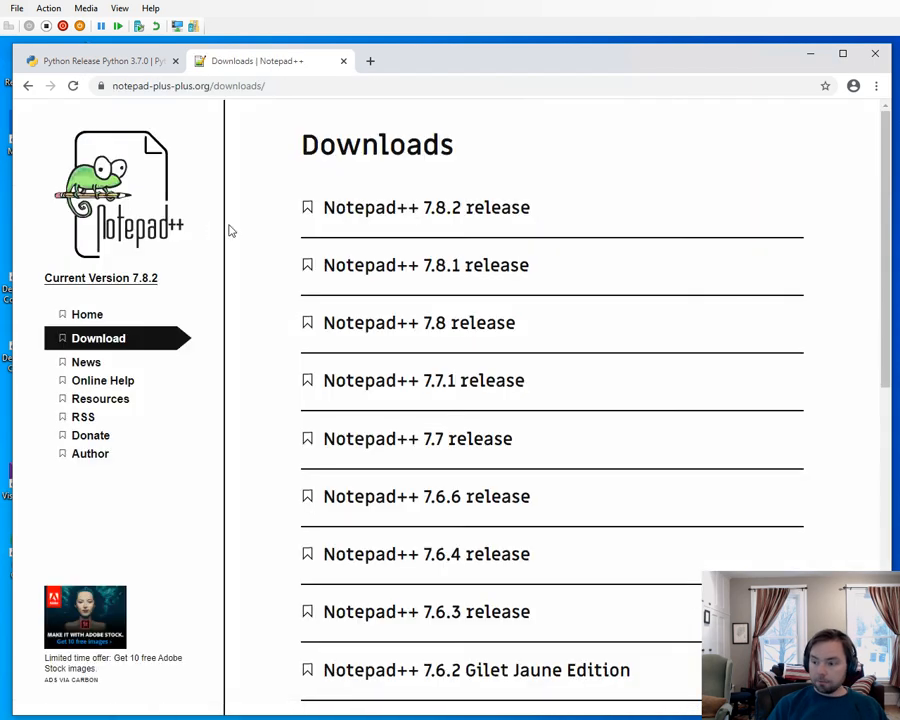
Open the Notepad++ 7.8.2 release page and download the 32-bit x86 installer
scroll(490, 231, down, 3)
scroll(488, 233, up, 3)
click(385, 208)
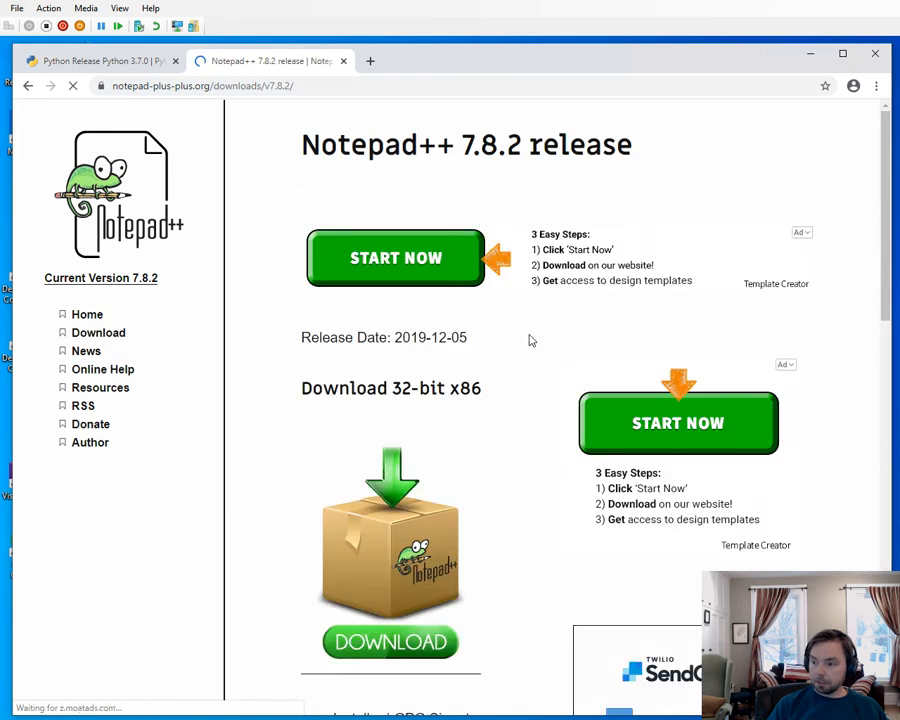
scroll(530, 340, down, 3)
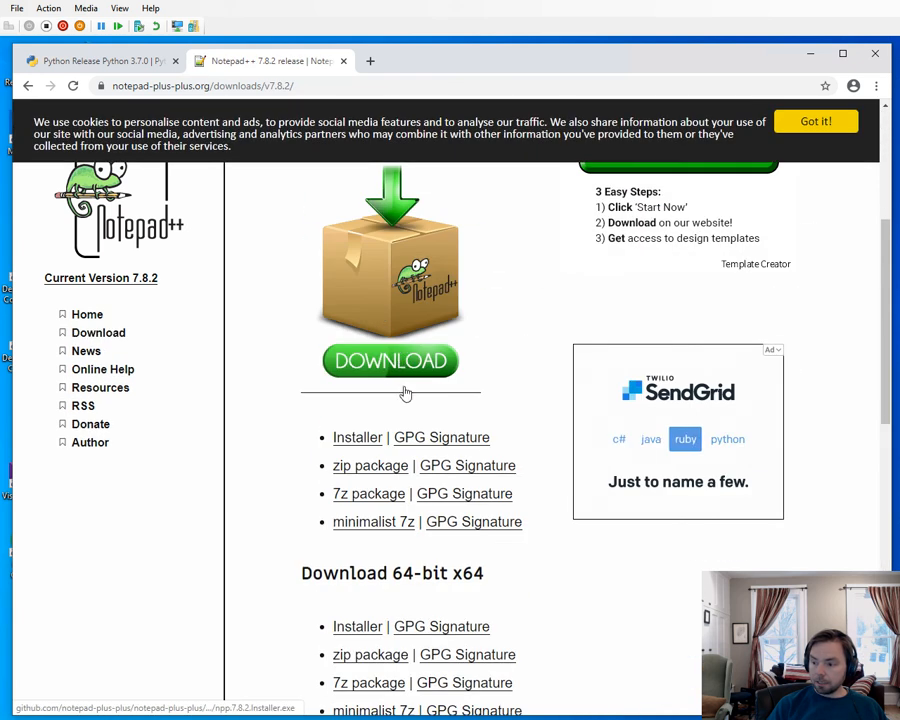
click(358, 440)
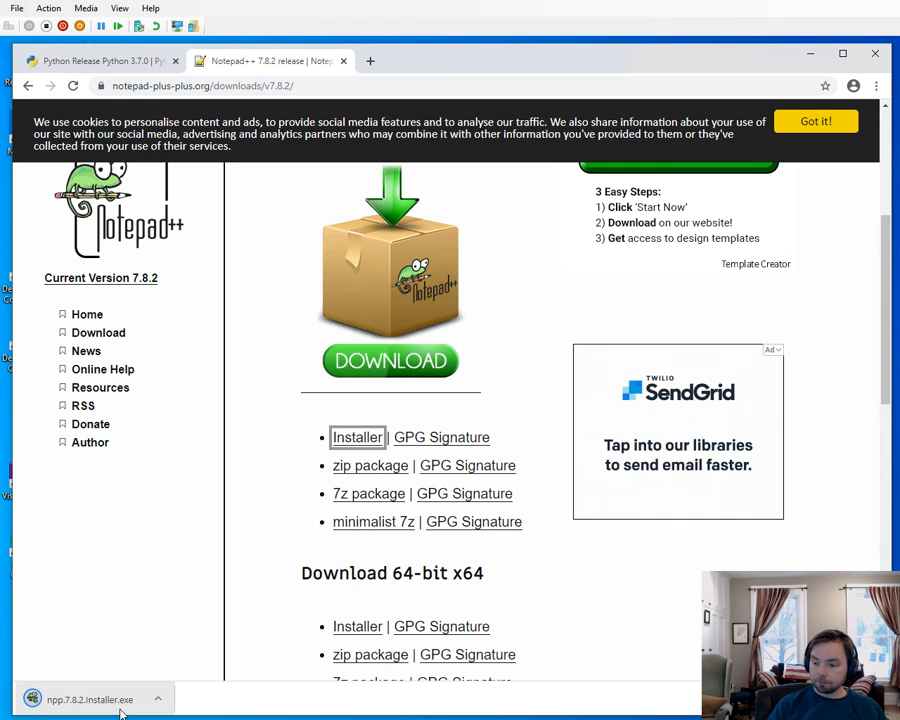
Launch the downloaded npp.7.8.2.Installer.exe, allow it to make changes and accept English as the installer language
click(90, 699)
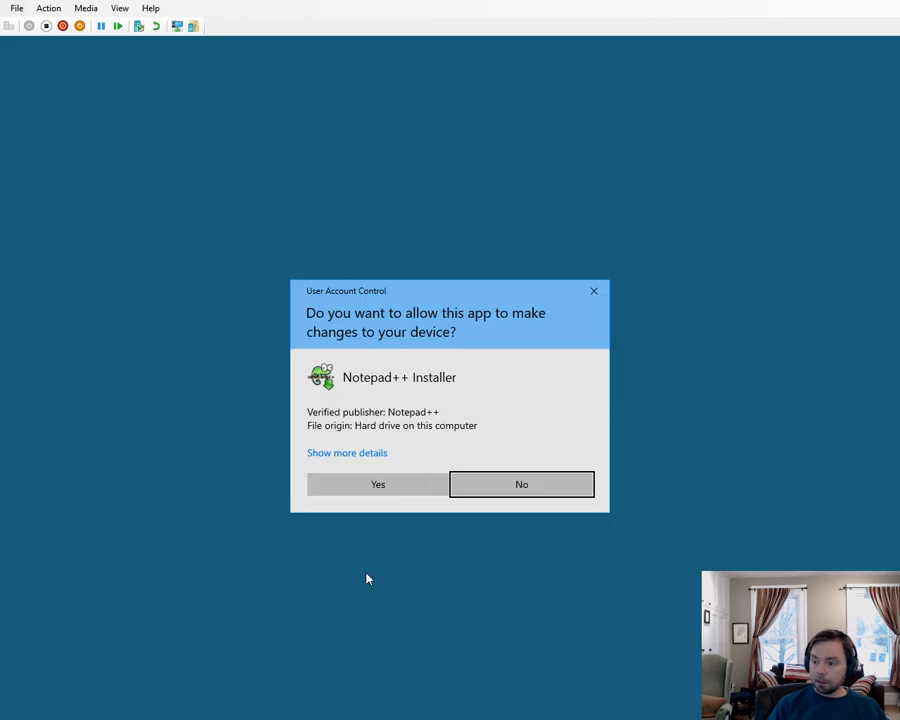
click(376, 486)
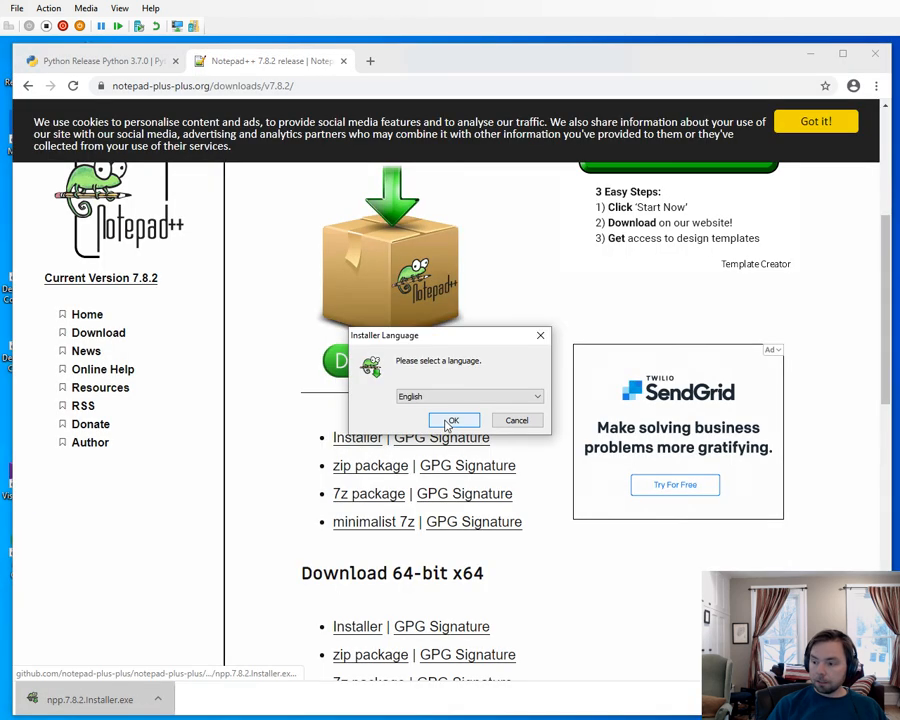
click(448, 422)
Accept the license, install Notepad++ v7.8.2 with the preselected components, and finish setup with Run Notepad++ v7.8.2 enabled
click(537, 502)
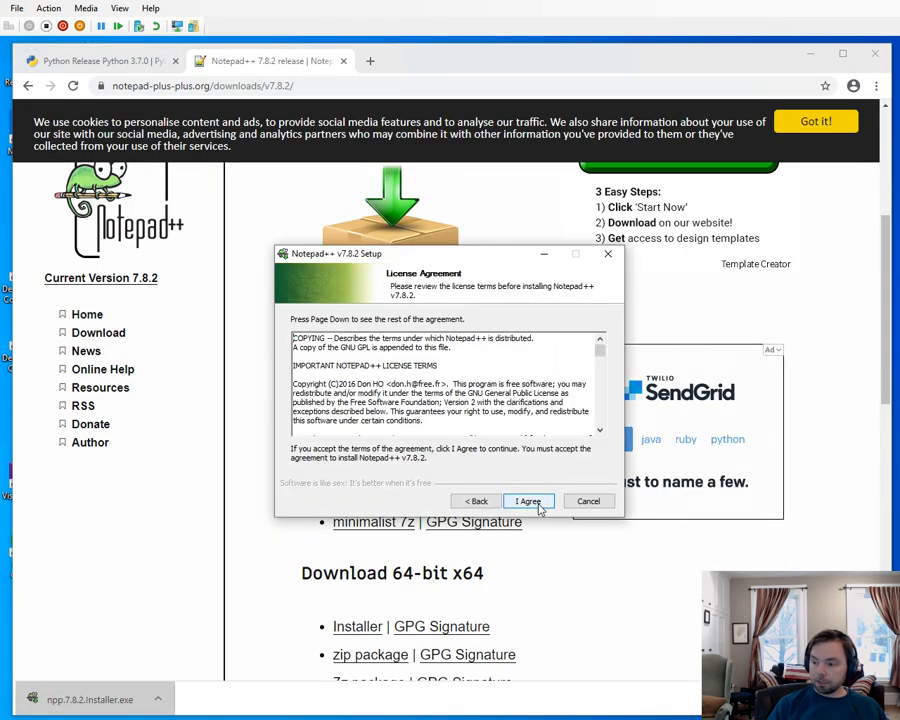
click(528, 501)
click(530, 502)
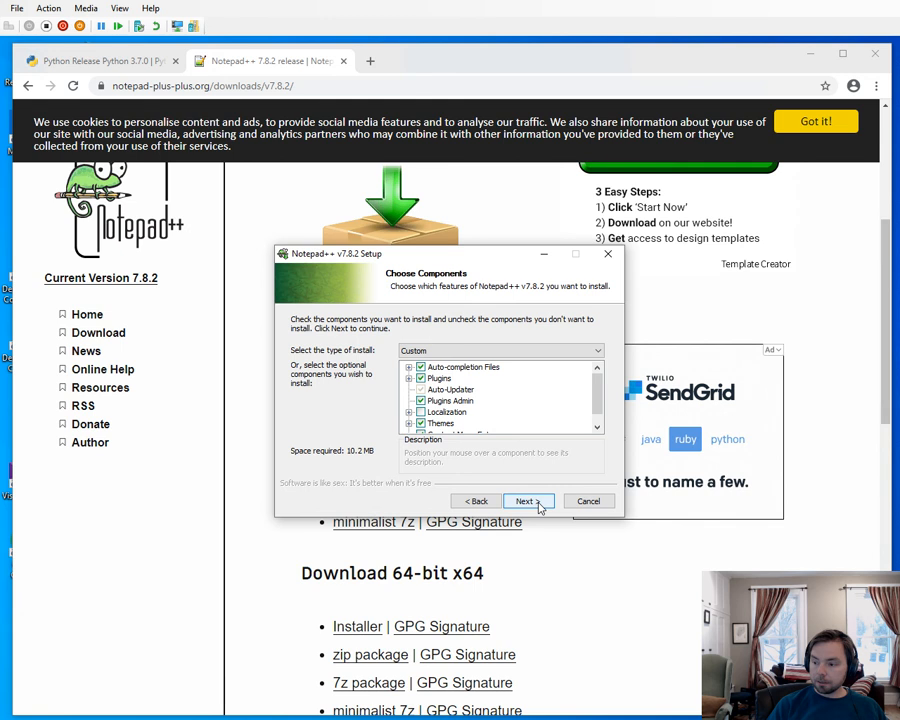
click(538, 504)
click(538, 504)
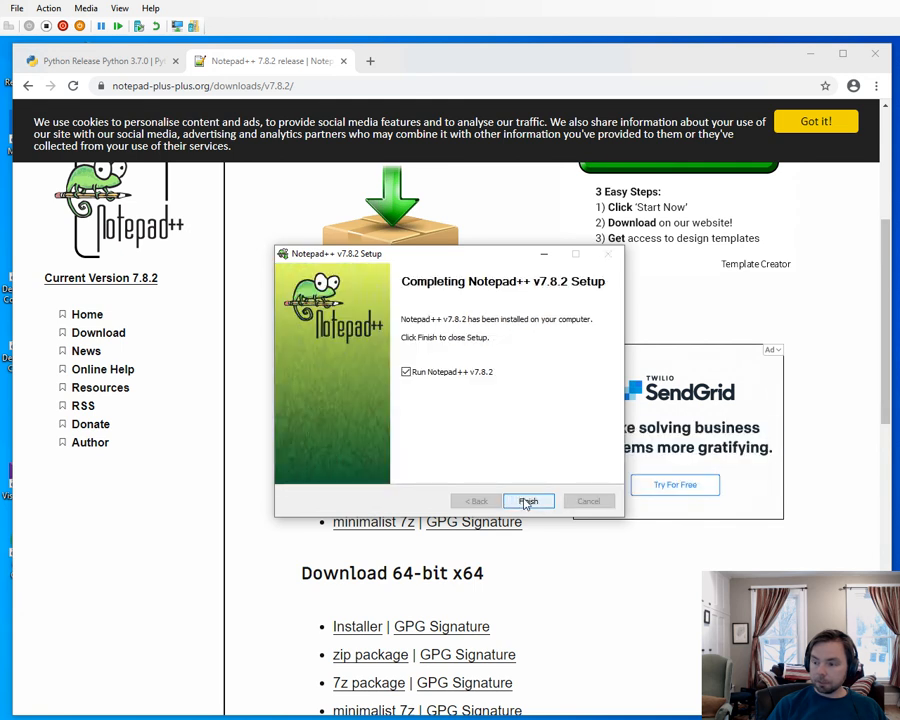
click(527, 502)
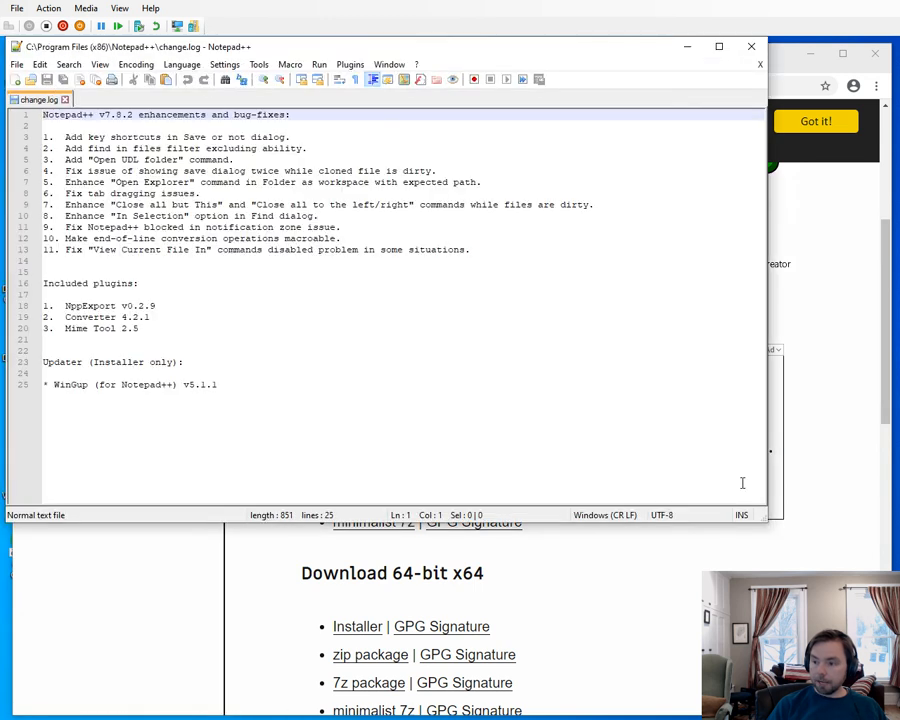
Minimize the Chrome window and reposition the Notepad++ window on the desktop
drag(540, 51, 582, 143)
click(818, 64)
click(811, 53)
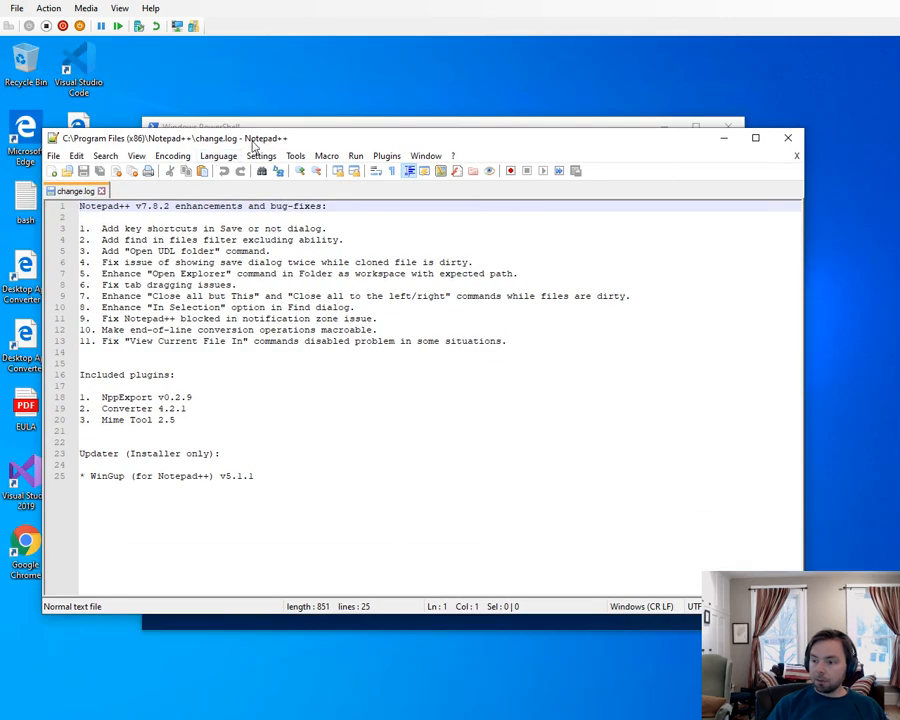
drag(254, 147, 307, 142)
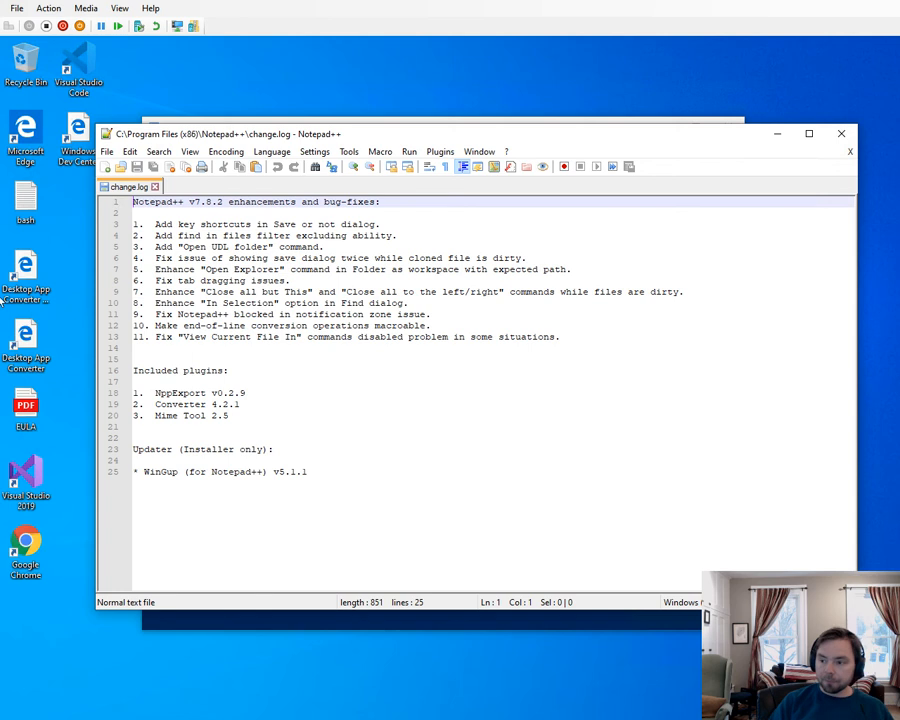
drag(332, 133, 286, 117)
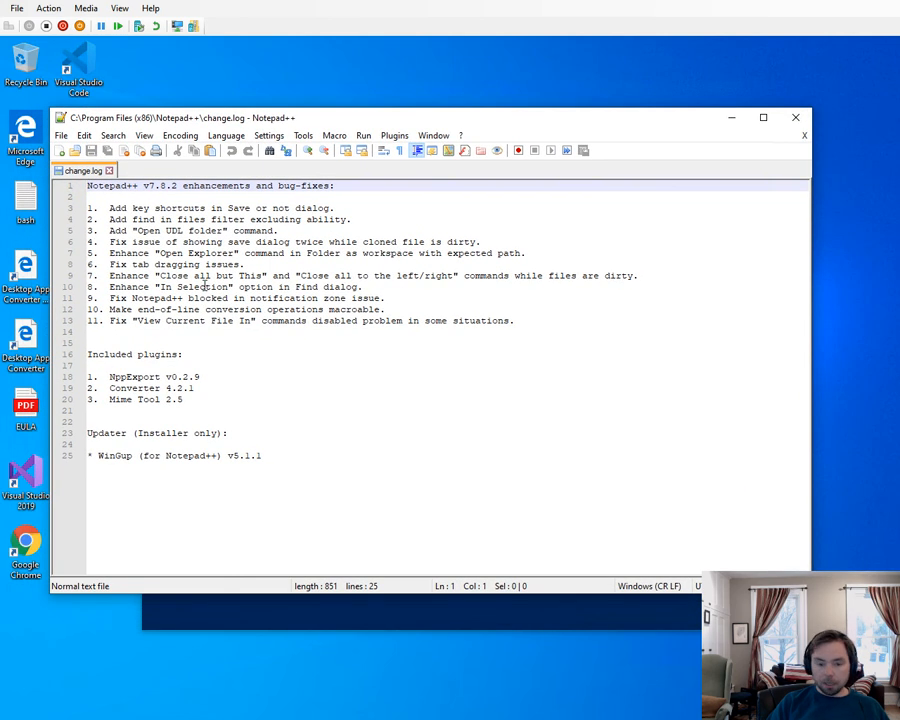
Enlarge the displayed text of change.log in the Notepad++ editor
scroll(200, 288, up, 4)
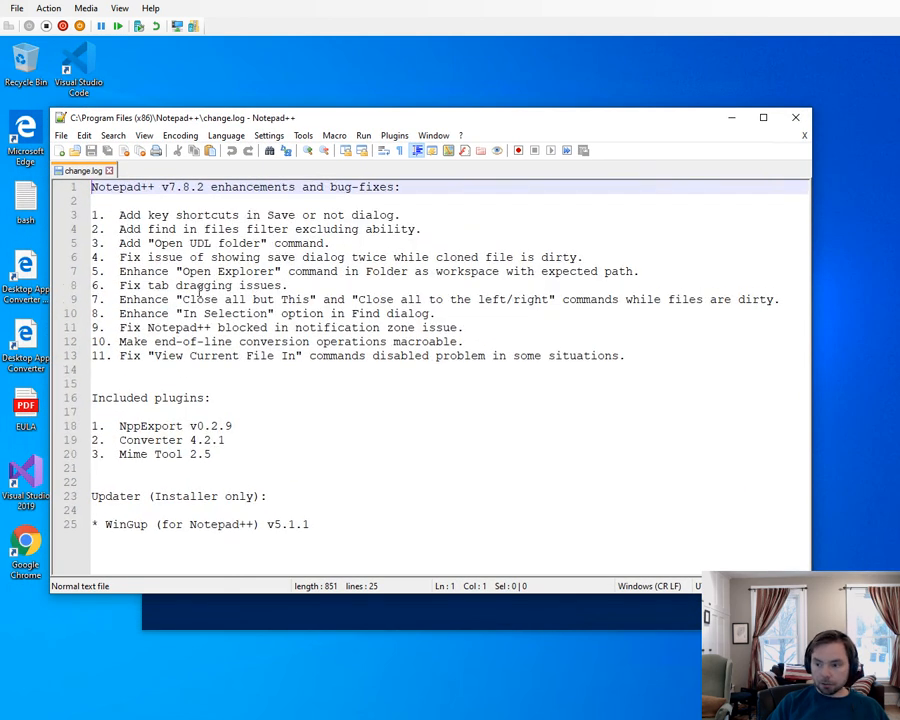
scroll(200, 288, down, 3)
scroll(200, 288, up, 3)
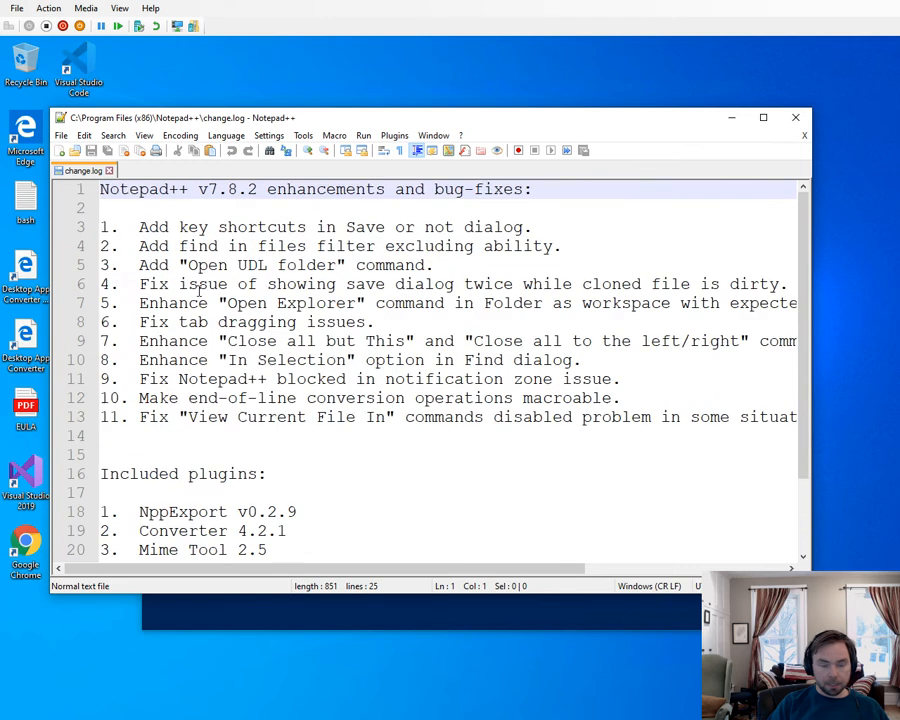
scroll(200, 288, down, 3)
scroll(200, 288, up, 1)
Apply the Zenburn theme in the Style Configurator and save it
click(226, 136)
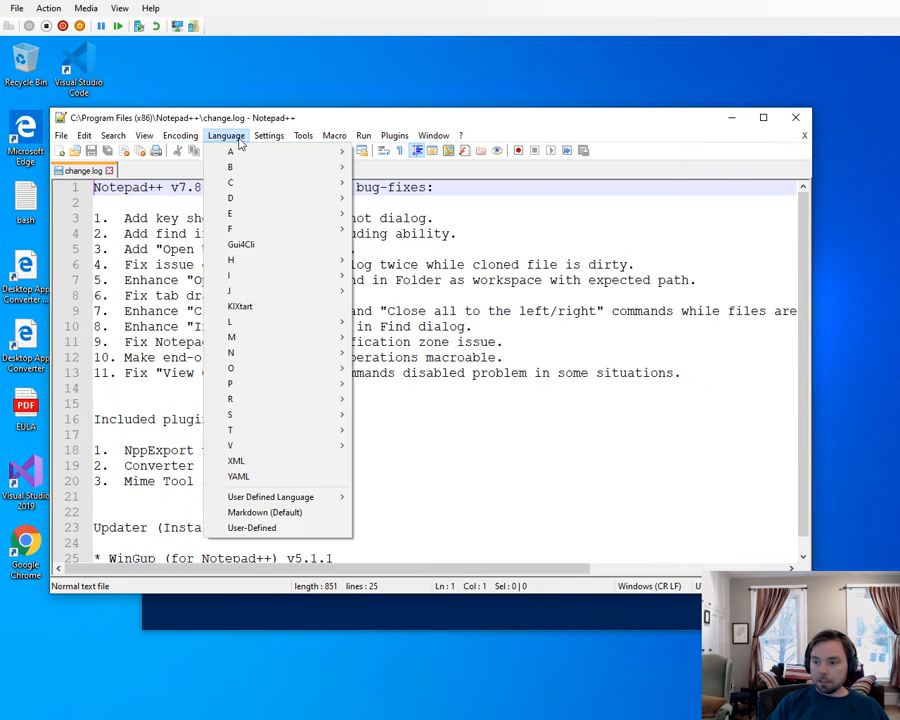
mouse_move(270, 143)
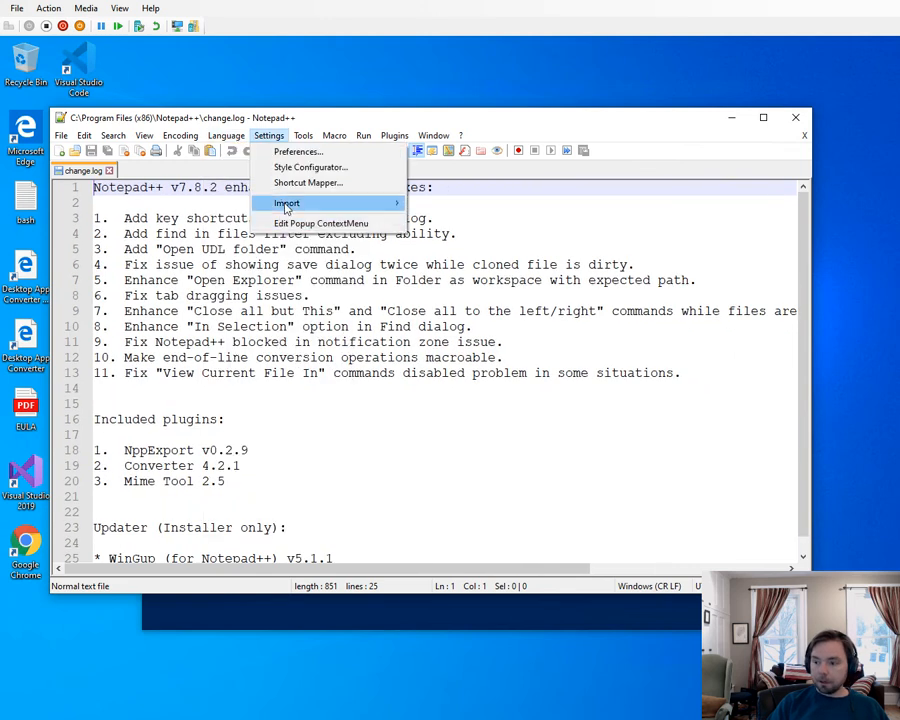
click(290, 168)
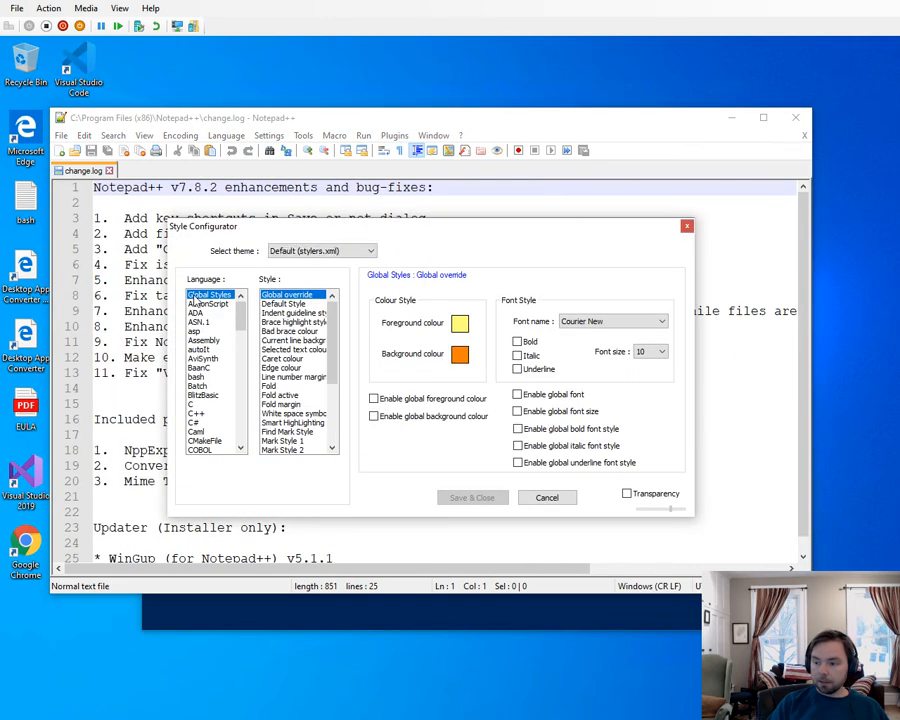
click(369, 251)
click(356, 446)
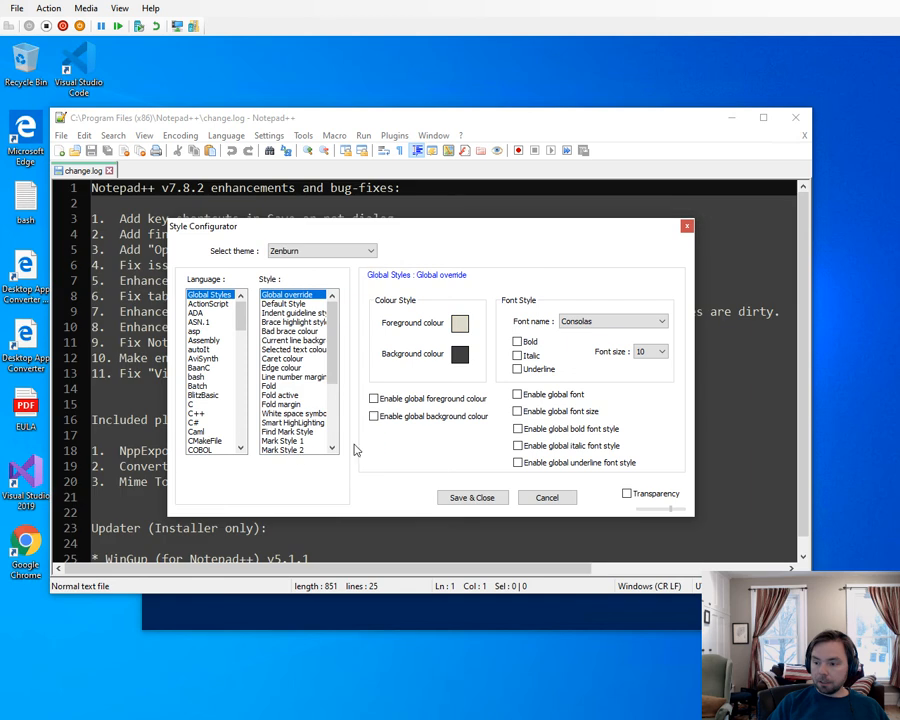
click(471, 498)
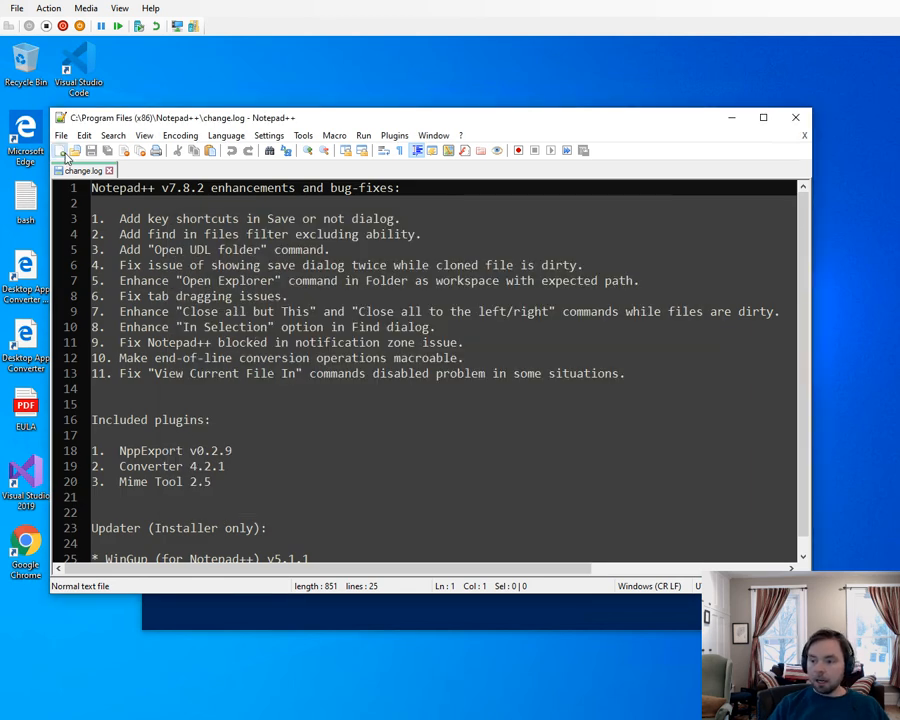
Create a new empty document and close change.log
key(ctrl+n)
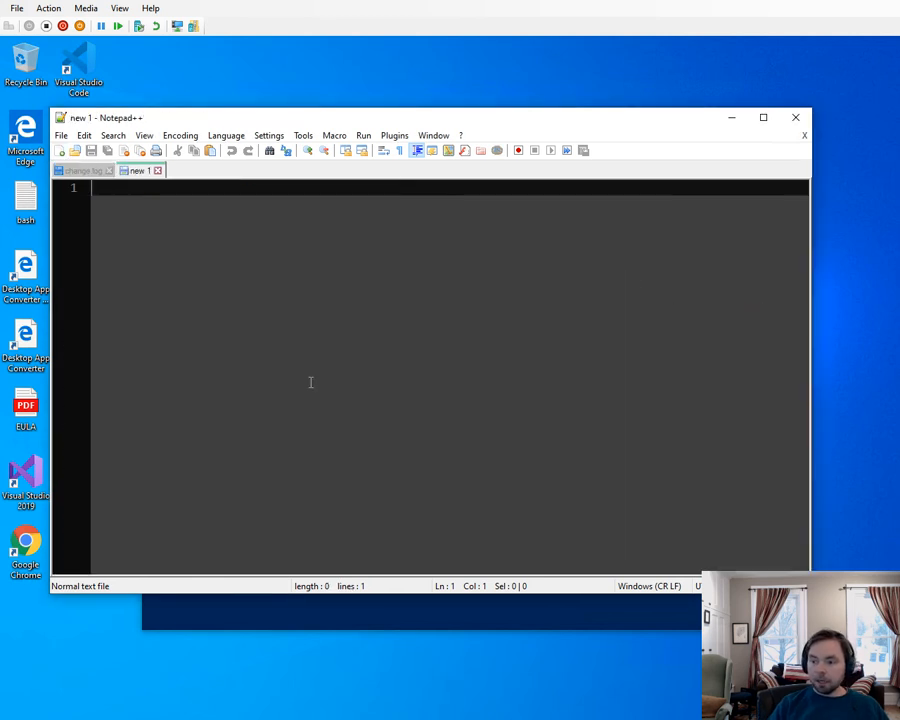
click(109, 170)
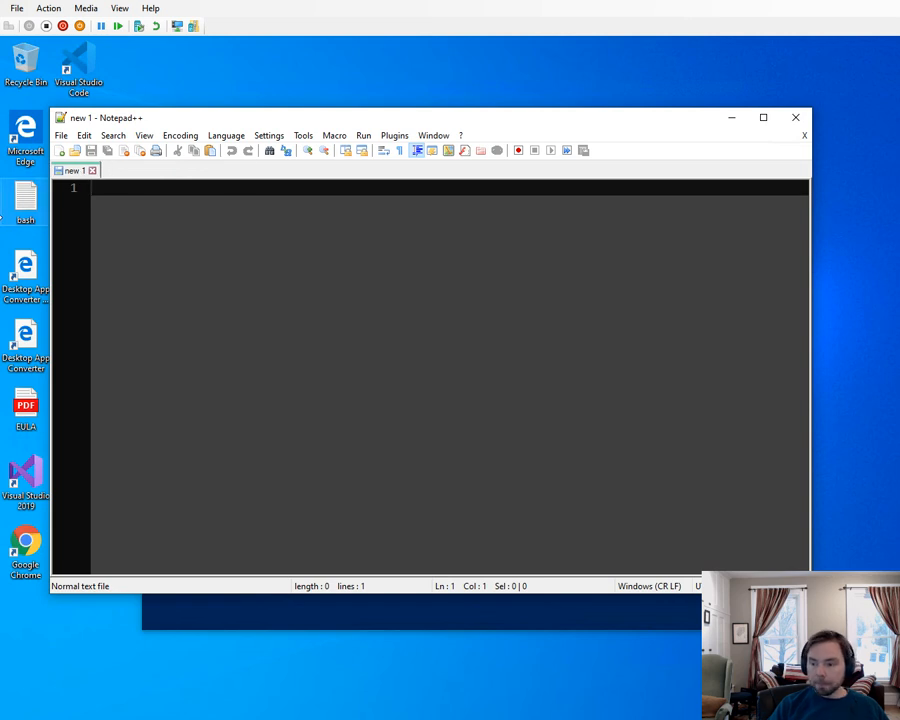
mouse_move(271, 116)
mouse_down()
mouse_move(247, 100)
mouse_move(292, 100)
mouse_move(287, 117)
mouse_up()
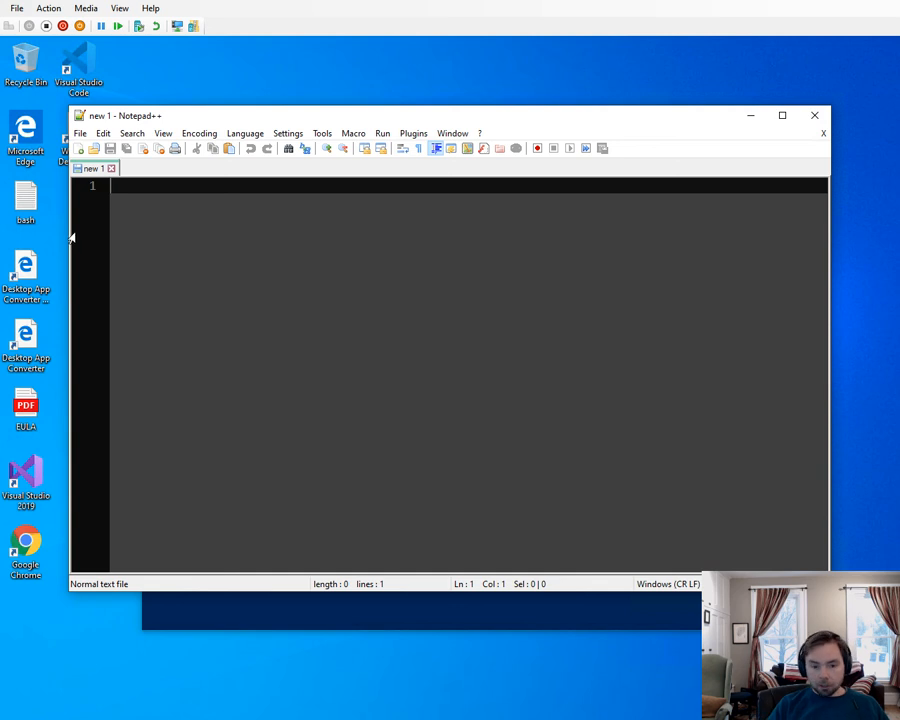
click(80, 133)
mouse_move(100, 143)
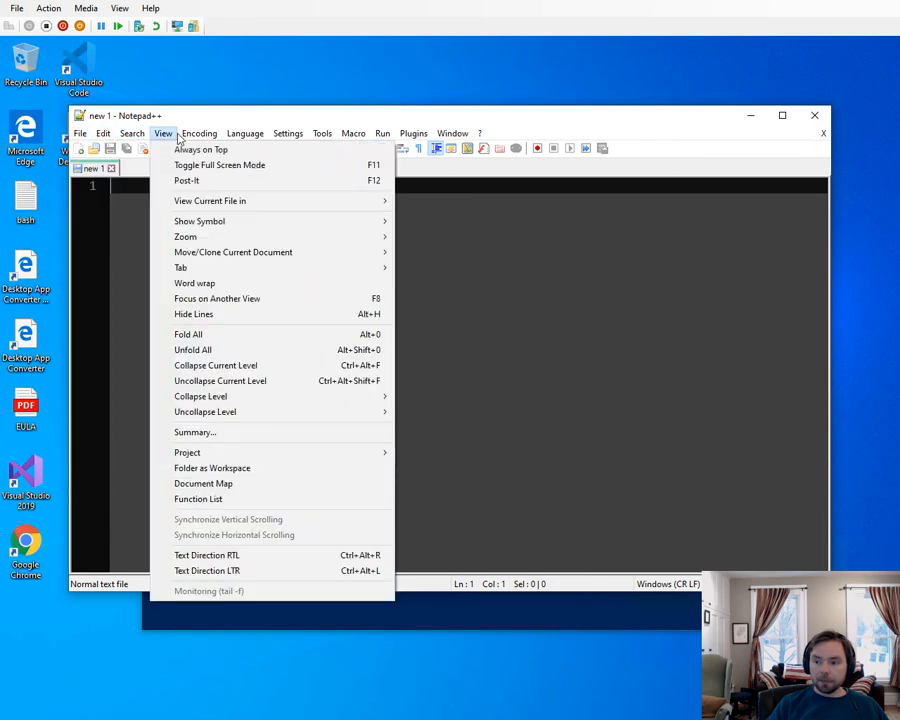
mouse_move(245, 138)
click(245, 134)
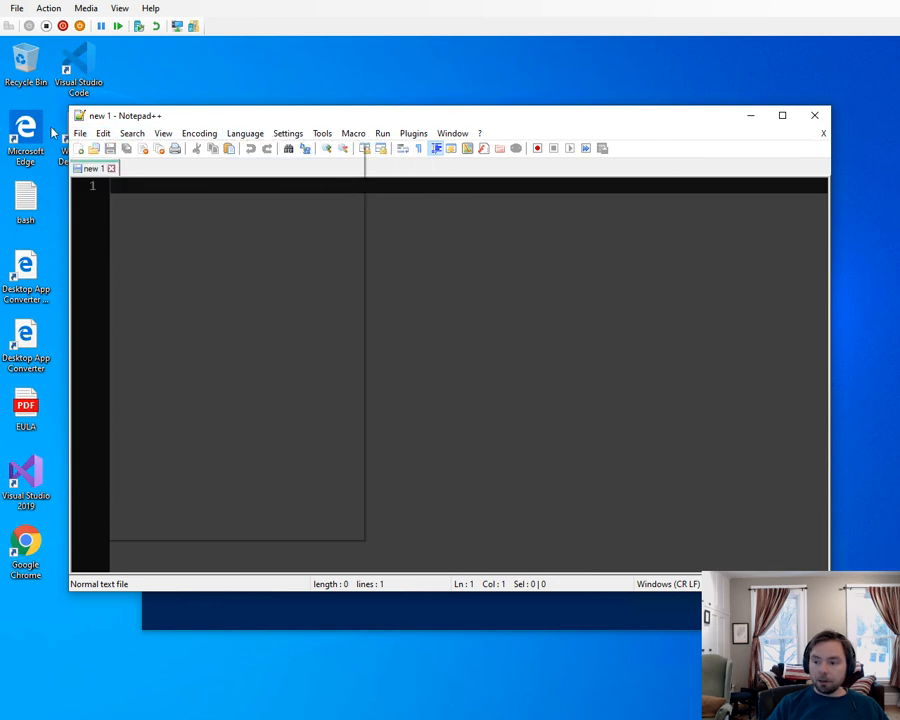
Check Python's tab size and Replace by space settings in the Language preferences, closing Preferences when done
click(103, 134)
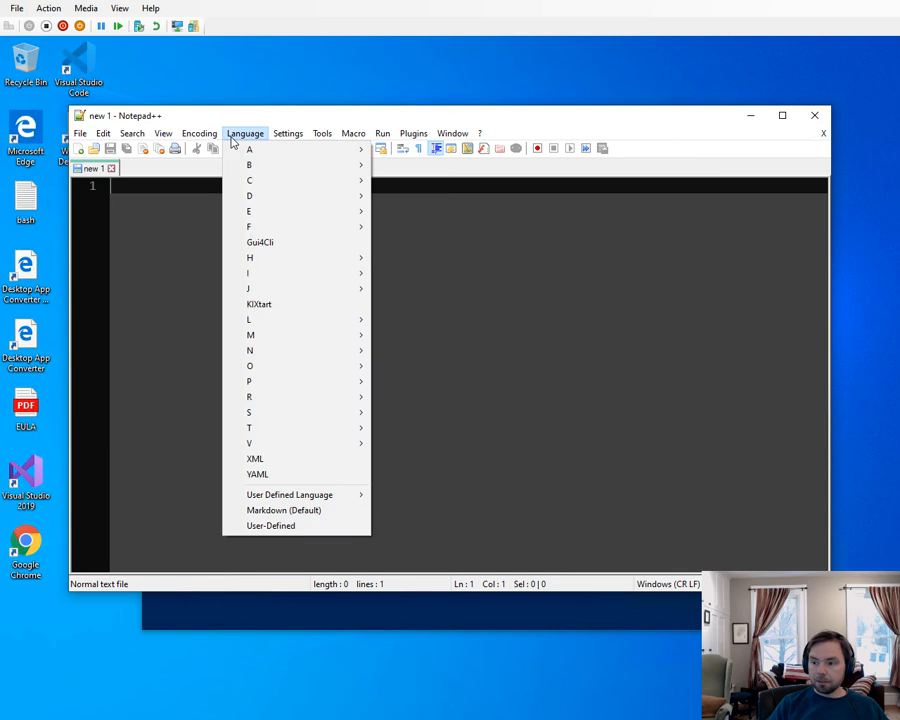
mouse_move(272, 142)
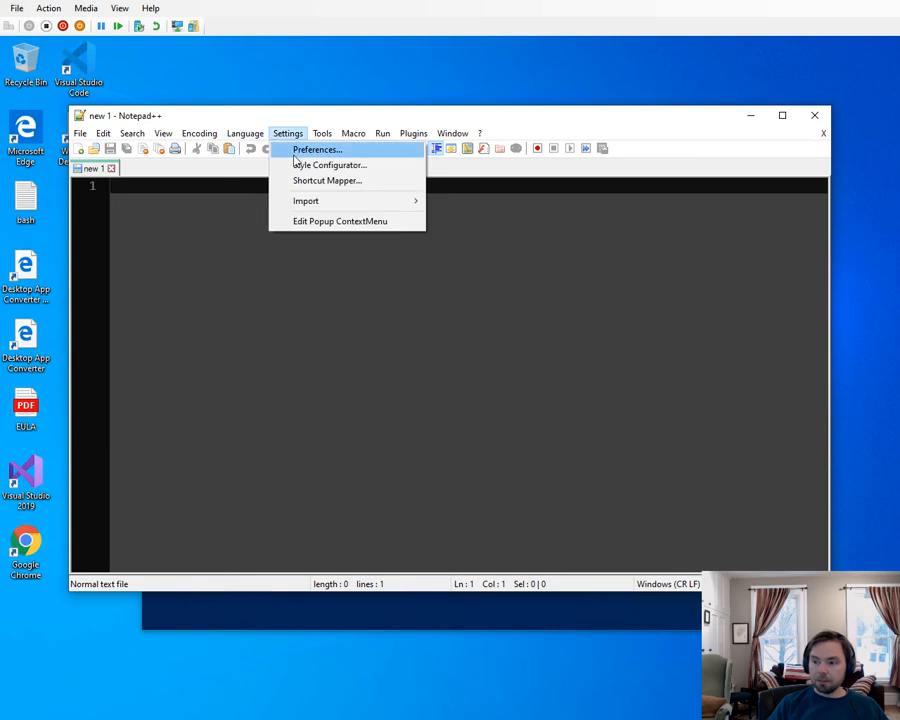
click(296, 152)
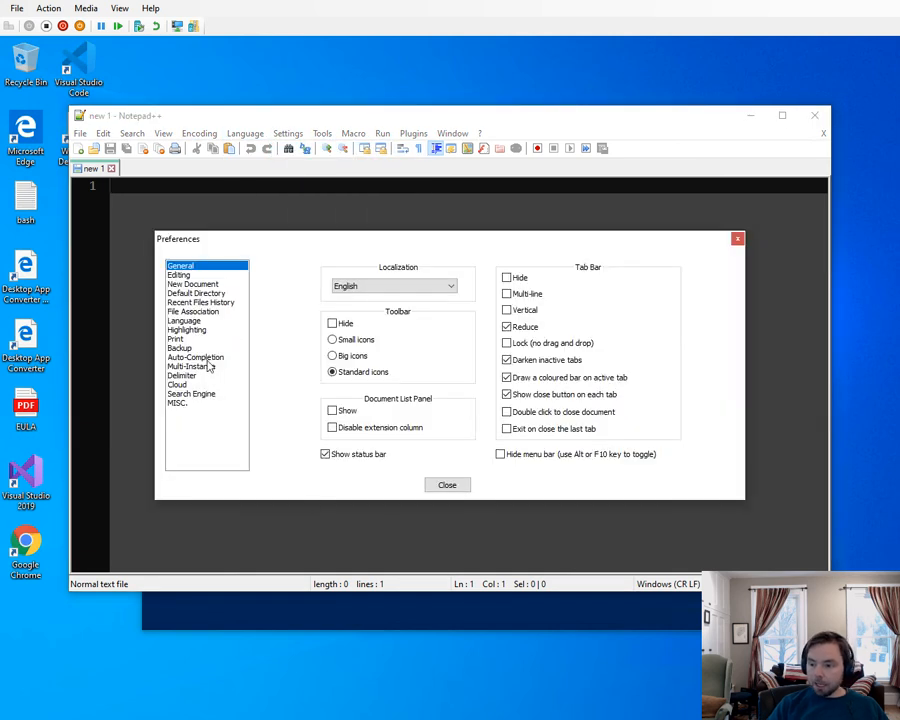
click(190, 321)
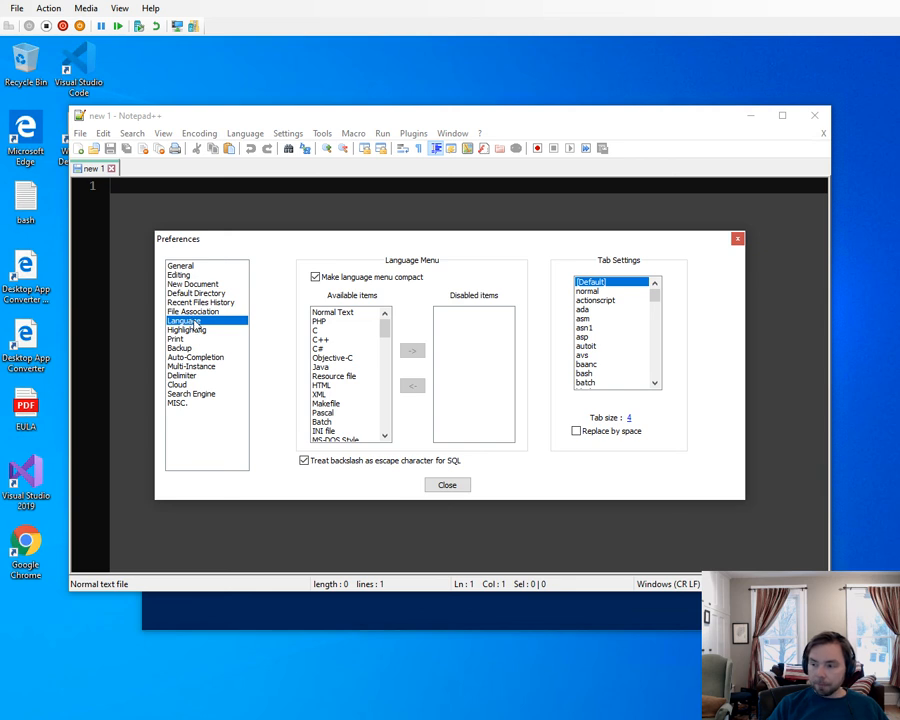
drag(655, 297, 655, 348)
click(598, 357)
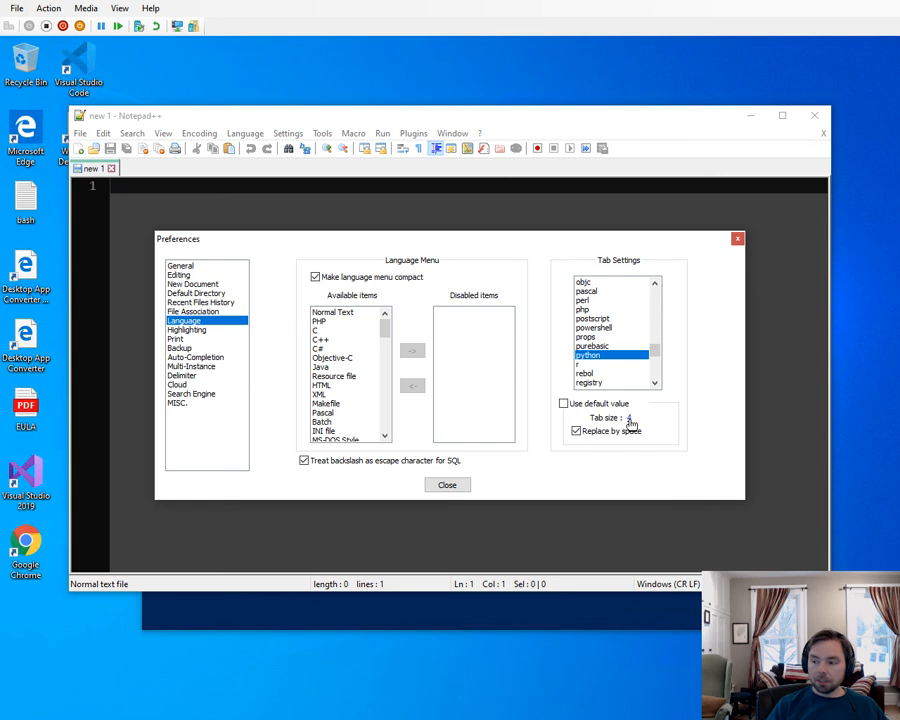
click(445, 487)
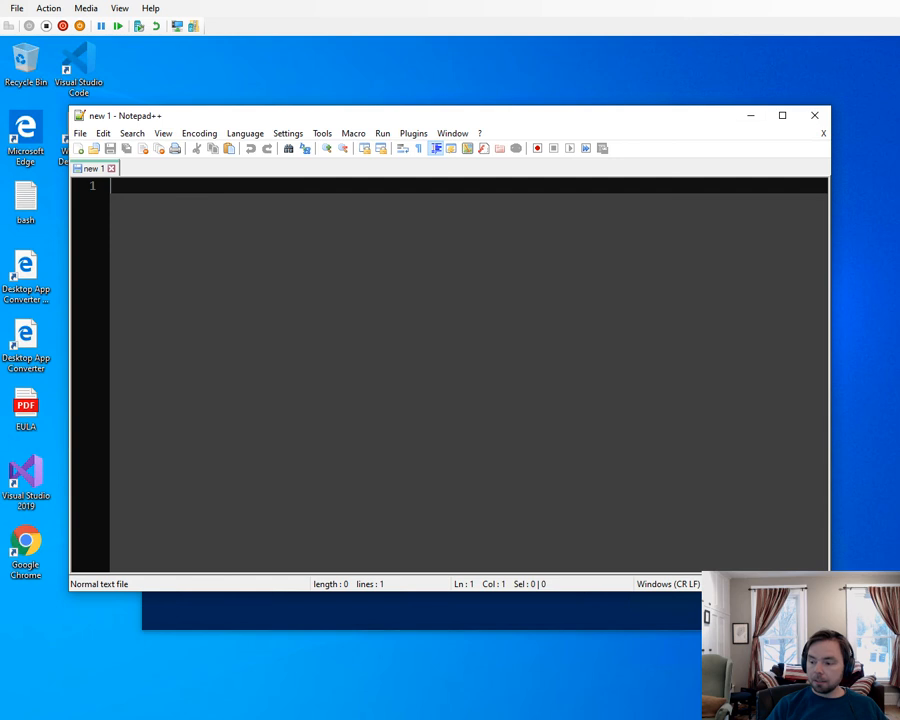
Minimize Notepad++ and open the Documents folder in a new File Explorer window
click(750, 116)
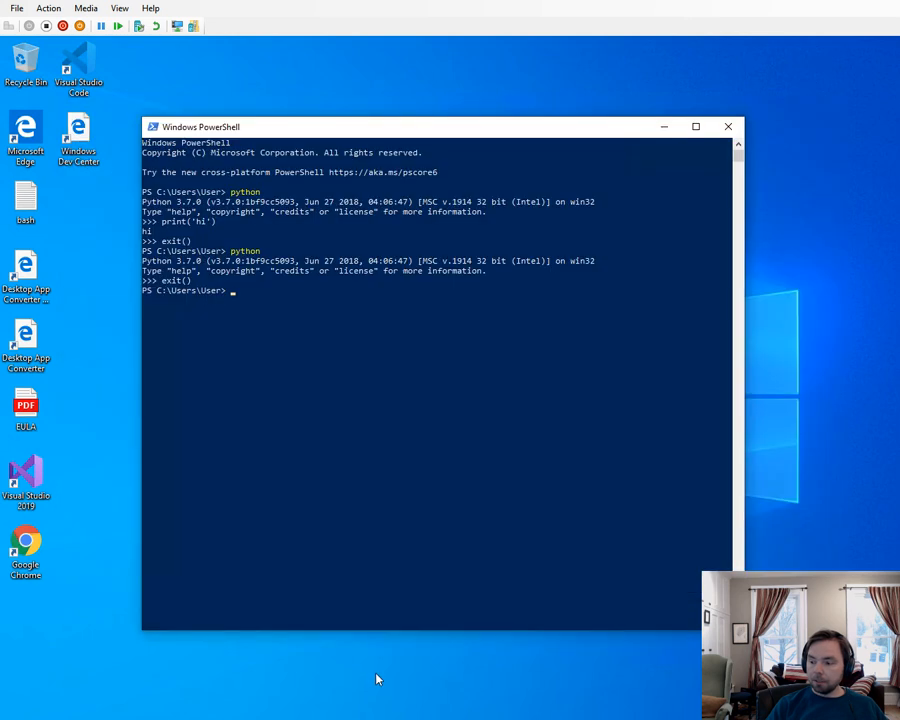
key(super+e)
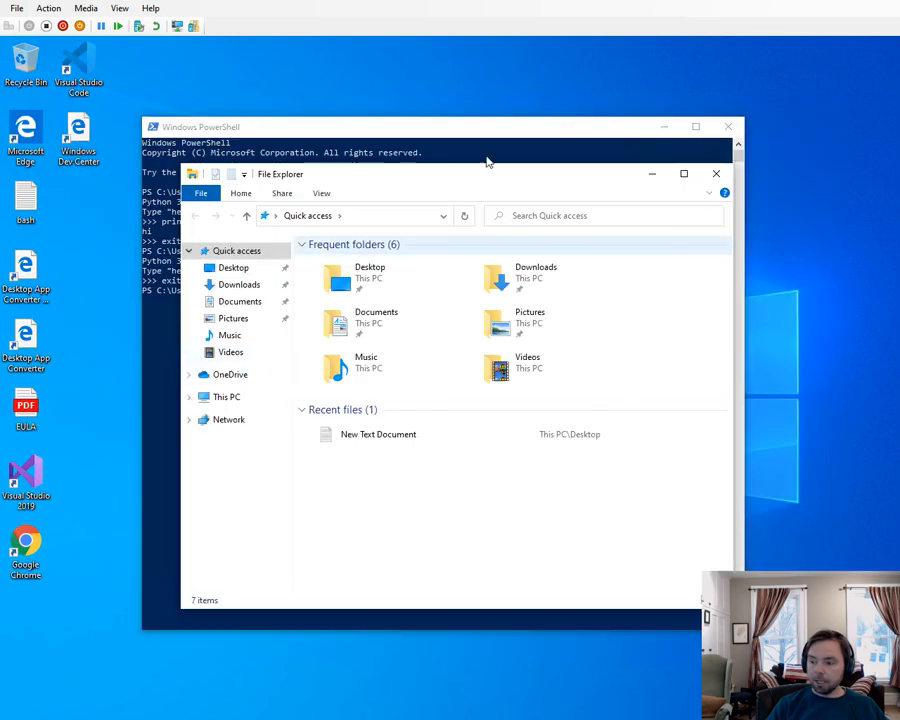
drag(363, 168, 353, 129)
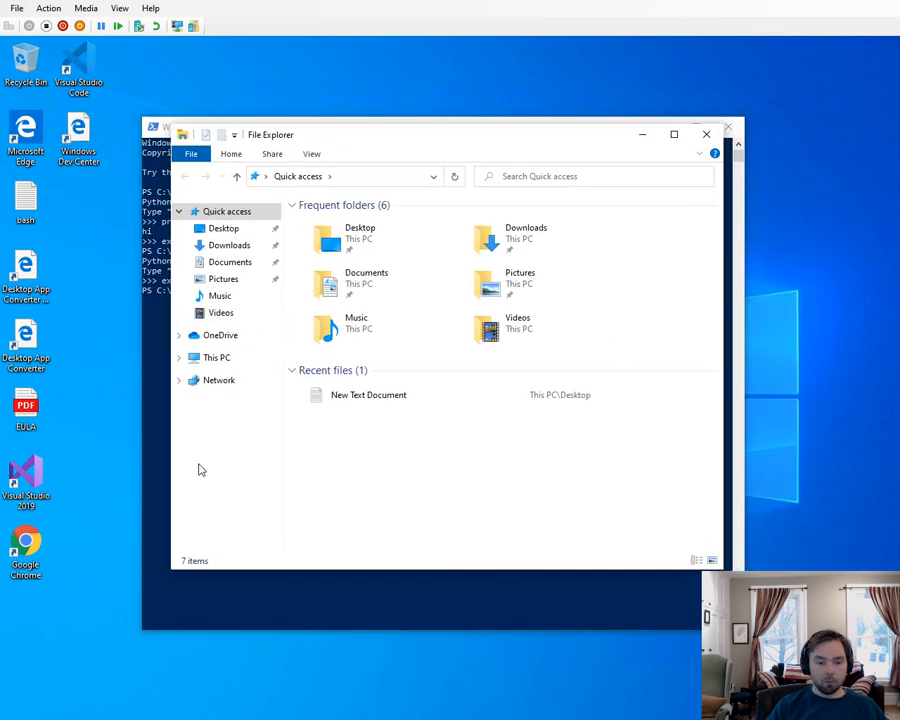
drag(371, 140, 355, 156)
click(214, 282)
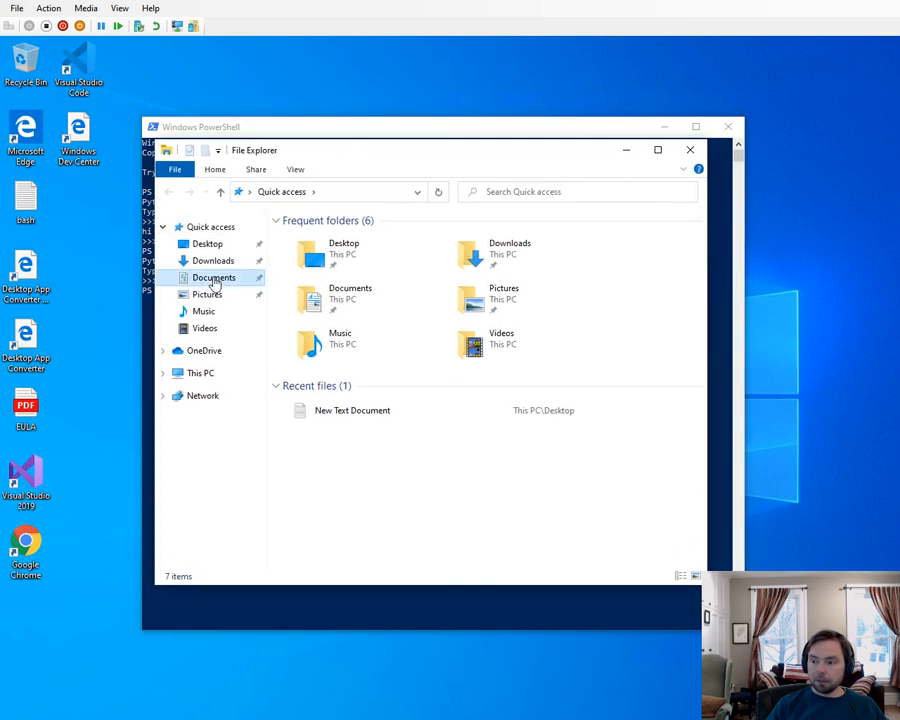
Create a new folder named python in the Documents folder
right_click(323, 299)
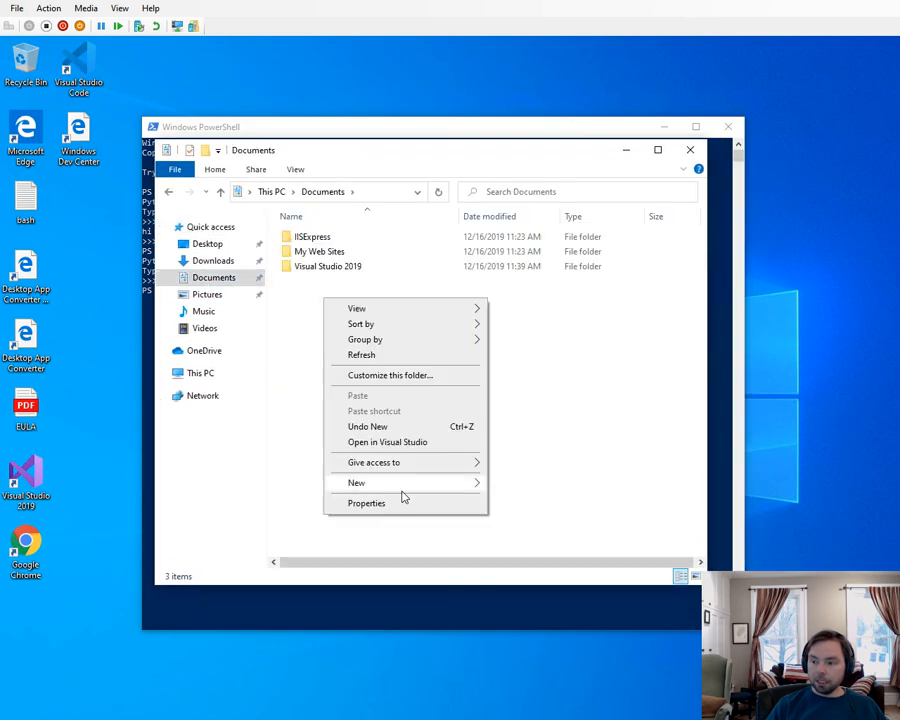
mouse_move(424, 488)
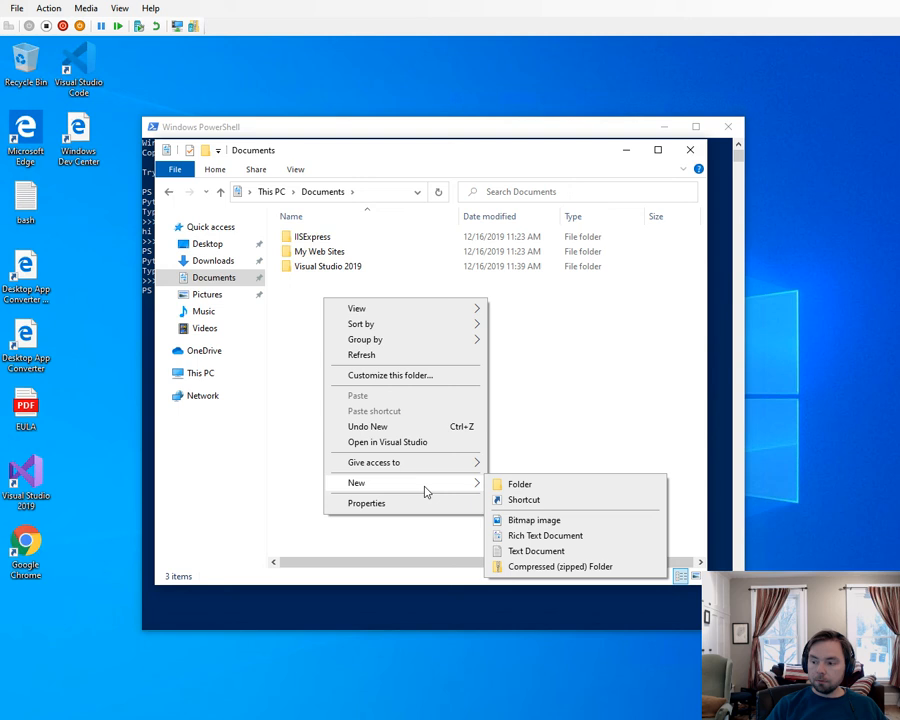
click(538, 486)
text(pytho)
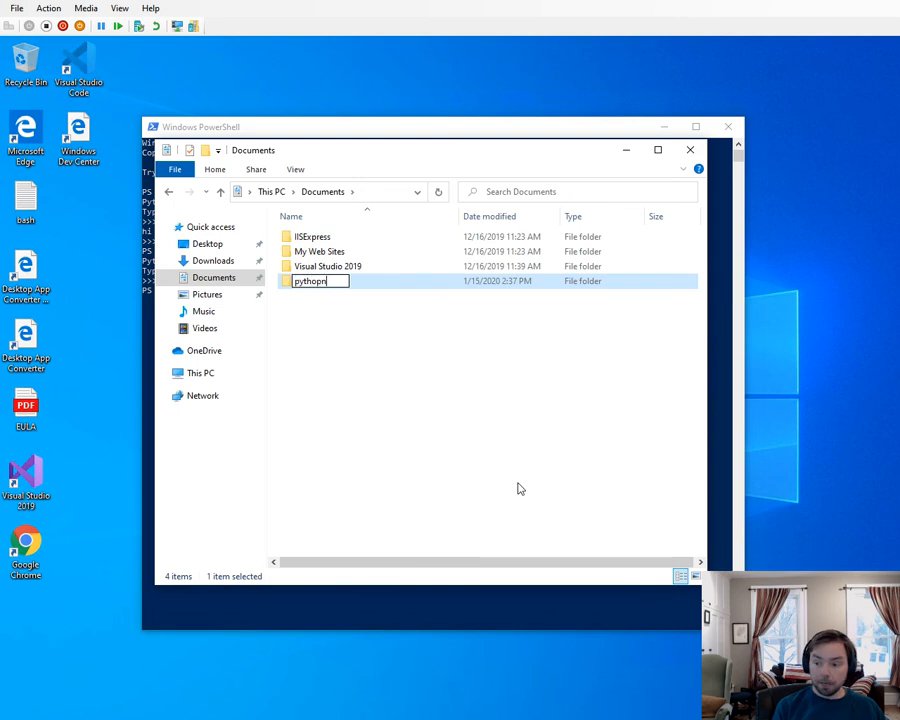
text(n)
key(Return)
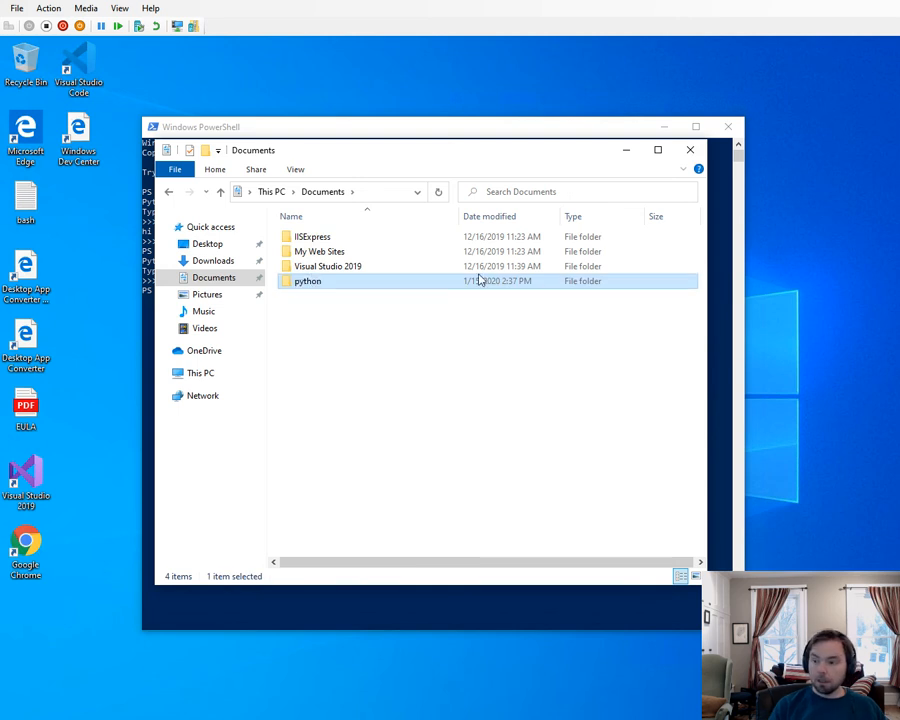
Open the python folder and create a new text document in it, keeping the default name
double_click(314, 283)
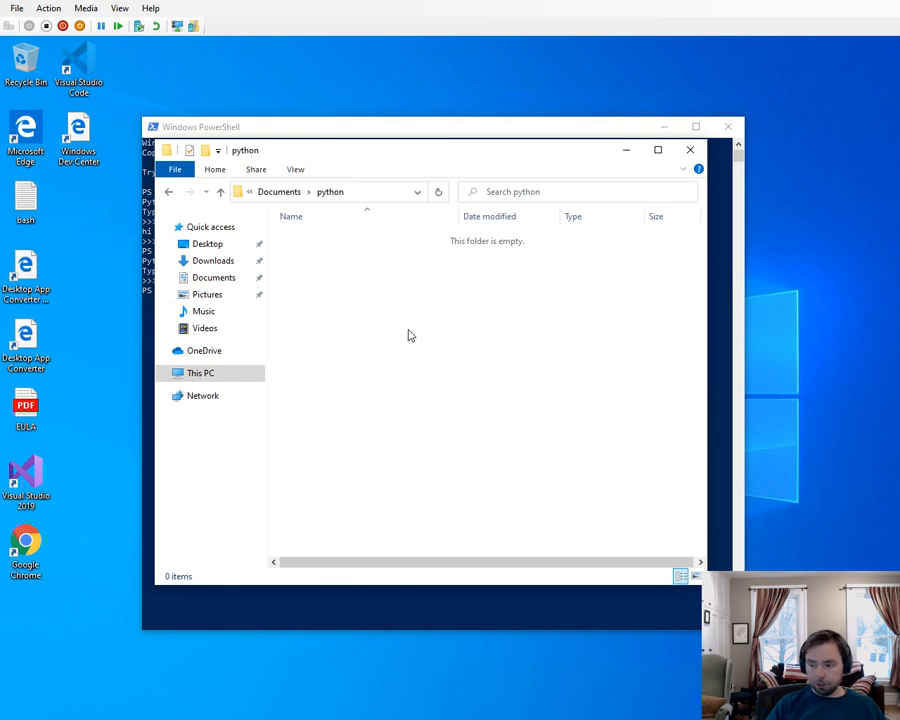
right_click(339, 287)
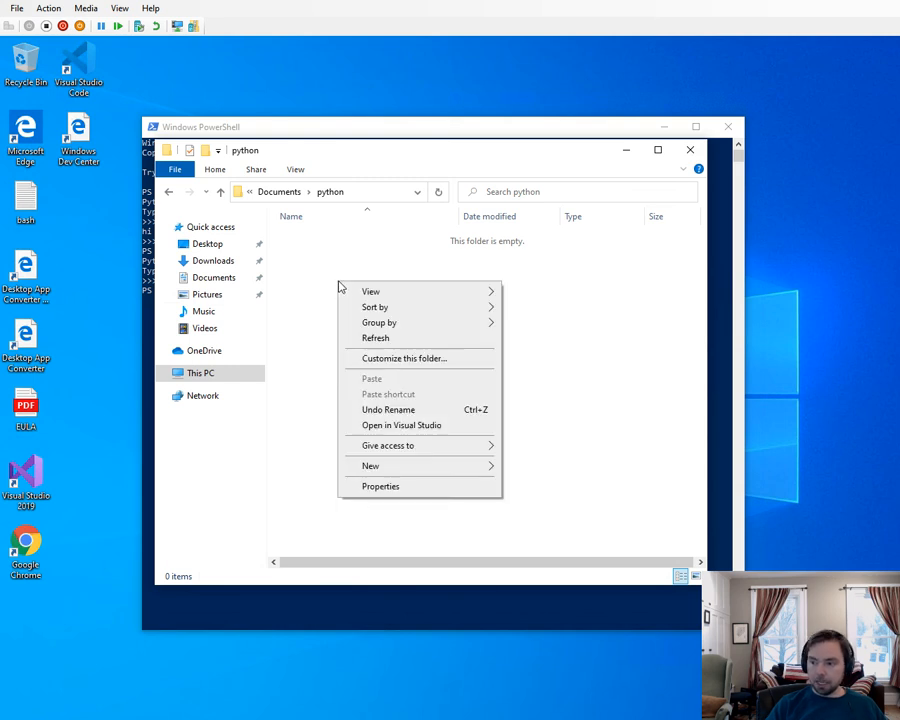
mouse_move(438, 476)
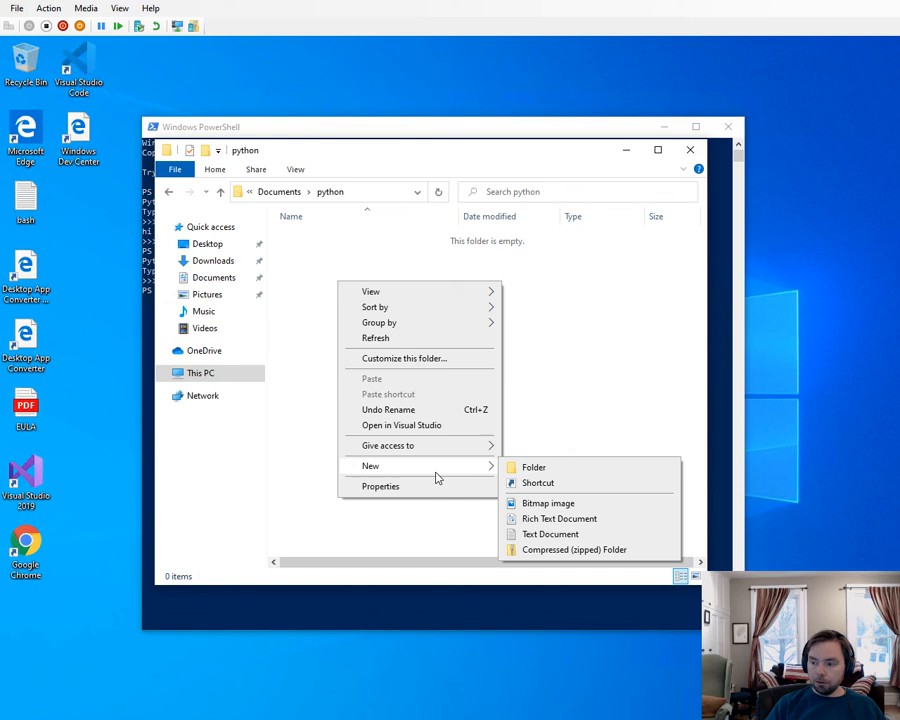
click(567, 536)
click(377, 237)
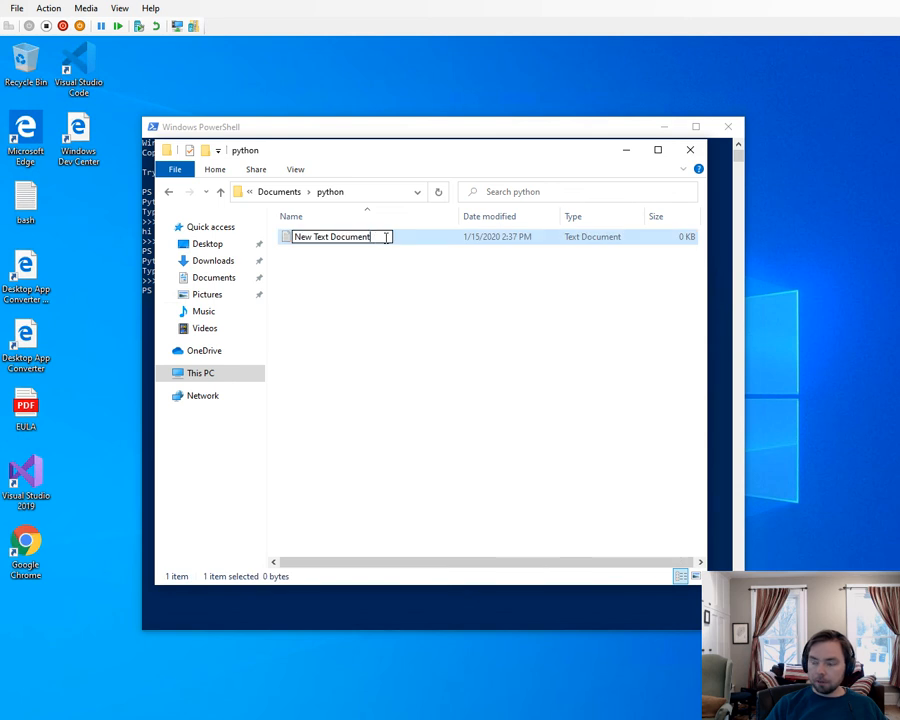
drag(385, 237, 277, 236)
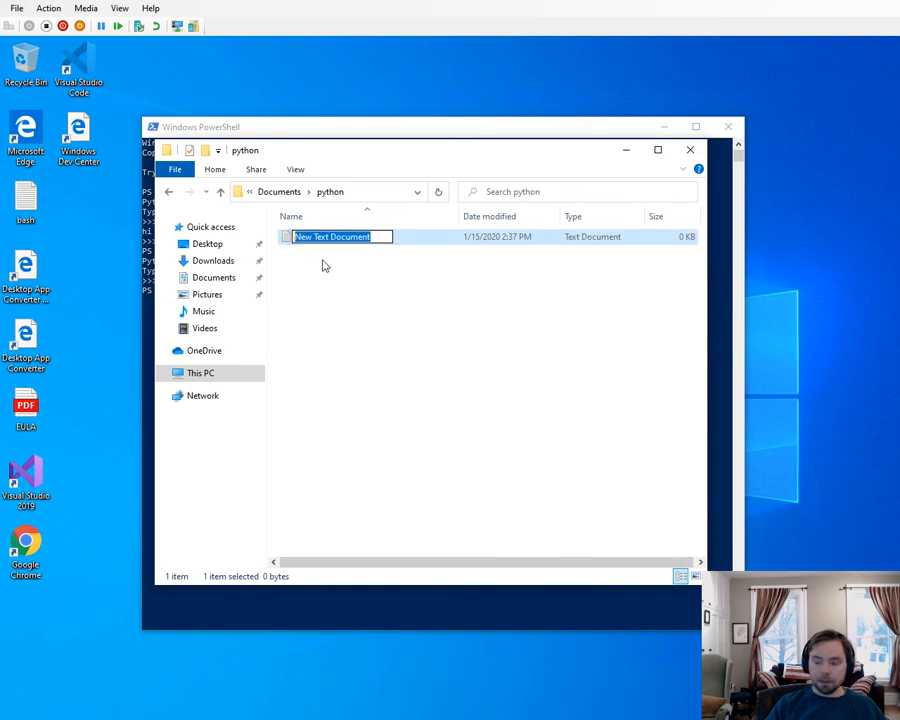
click(377, 237)
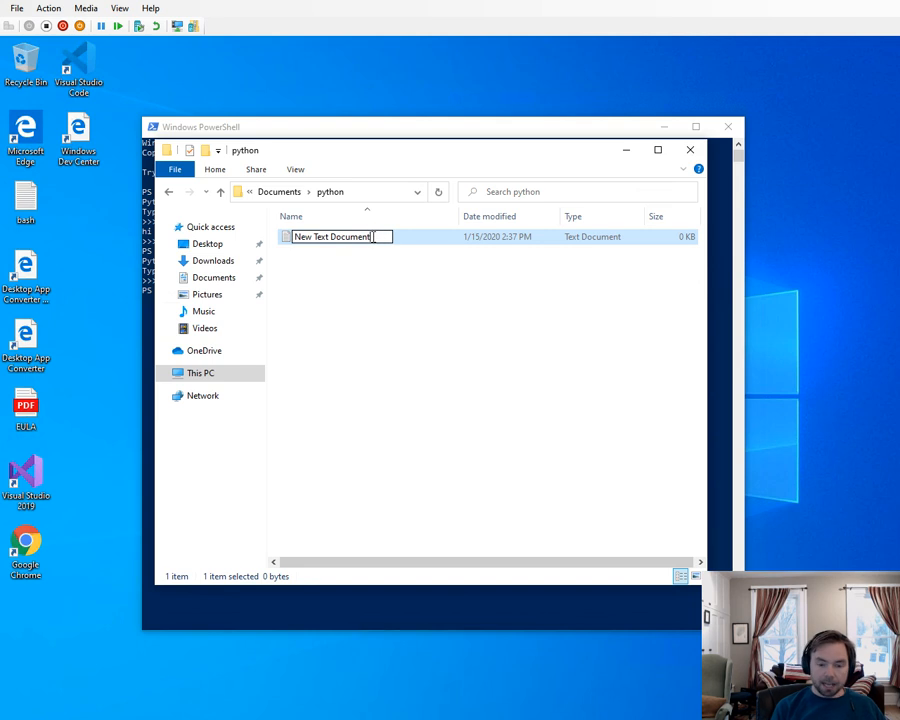
click(508, 358)
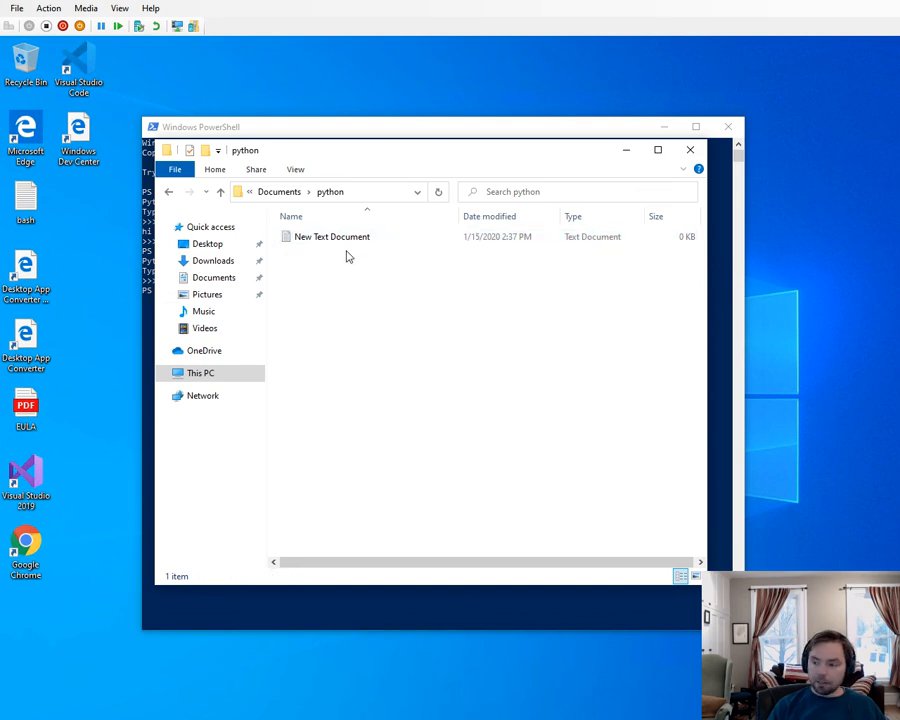
Turn off Hide extensions for known file types in Folder Options and apply the change
key(alt)
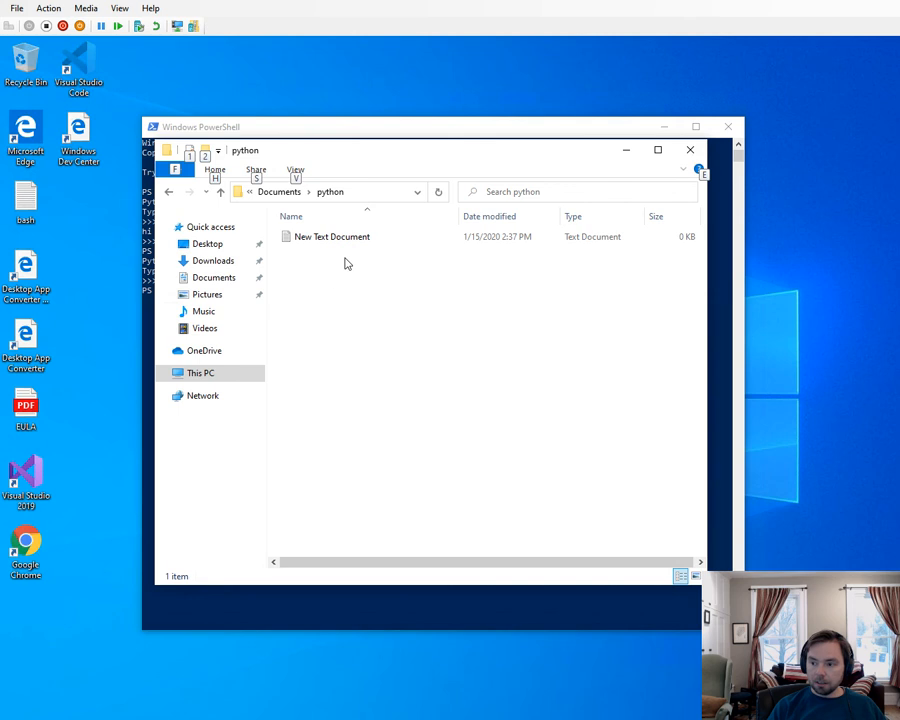
click(298, 170)
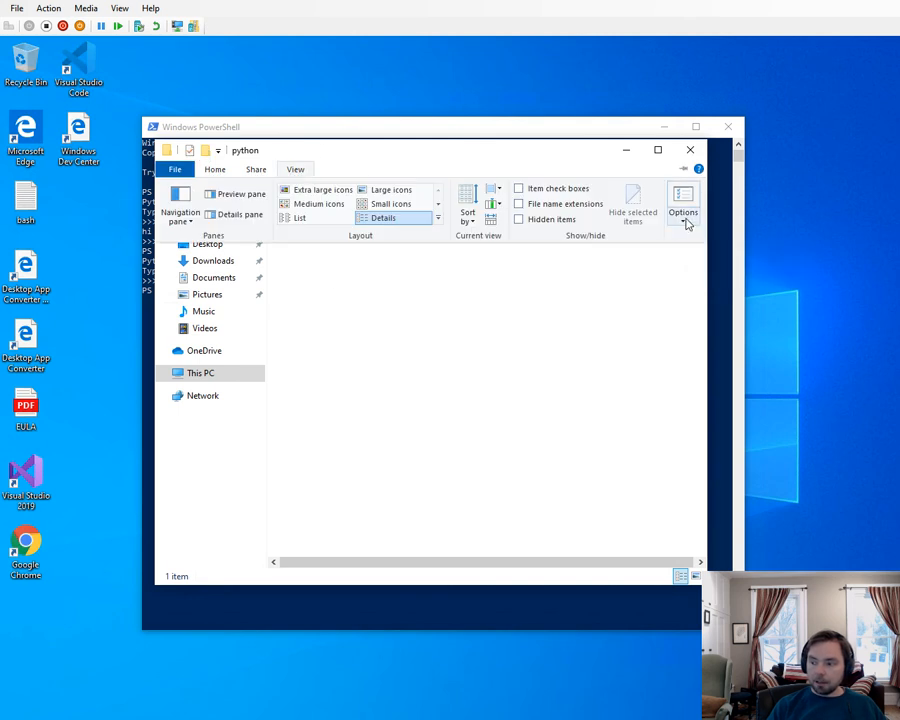
click(684, 214)
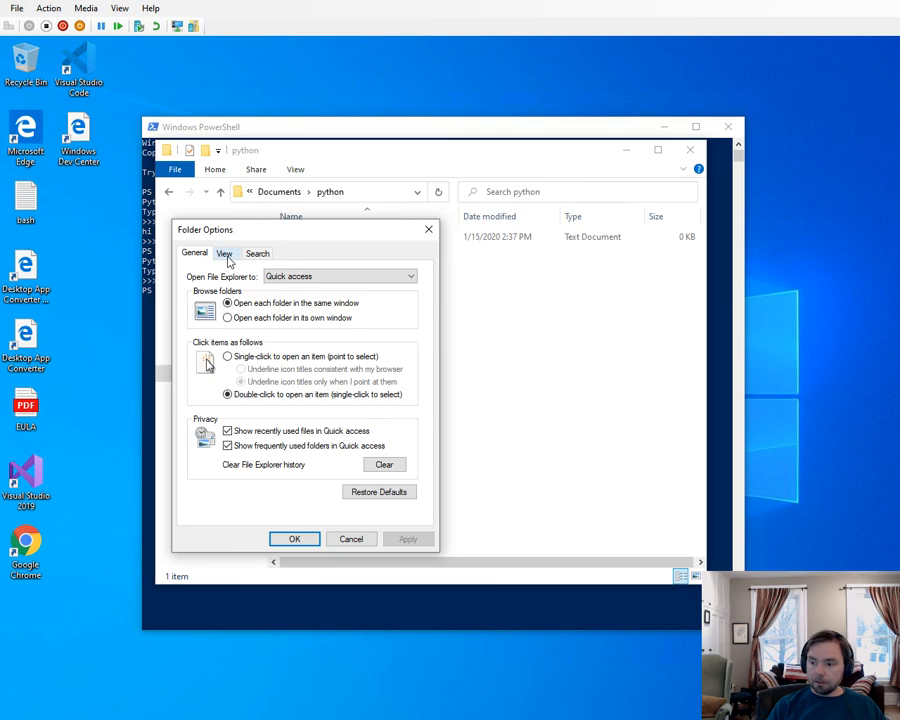
click(226, 255)
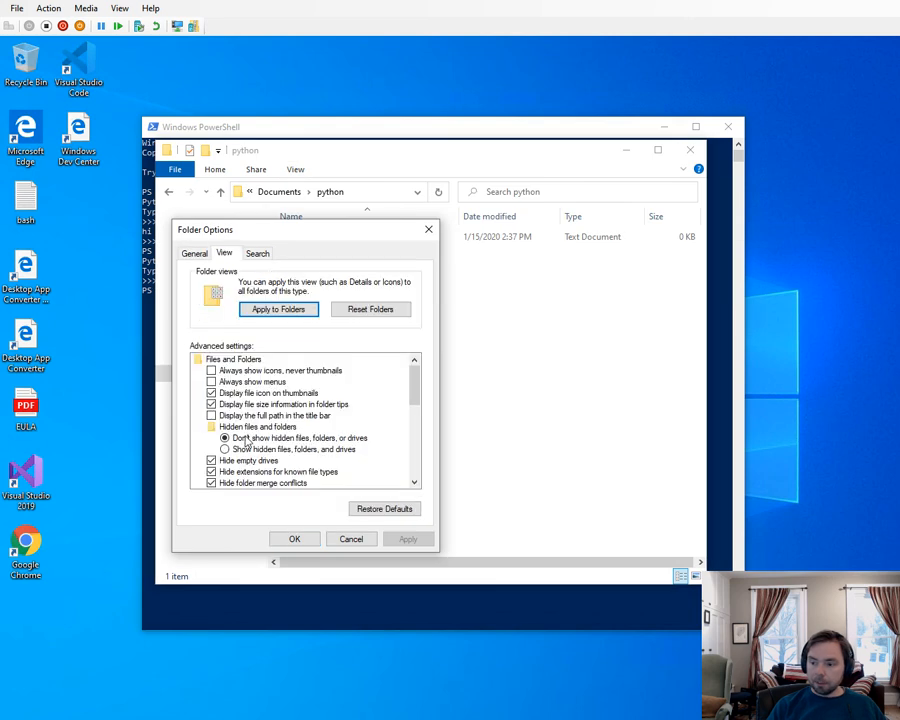
click(211, 472)
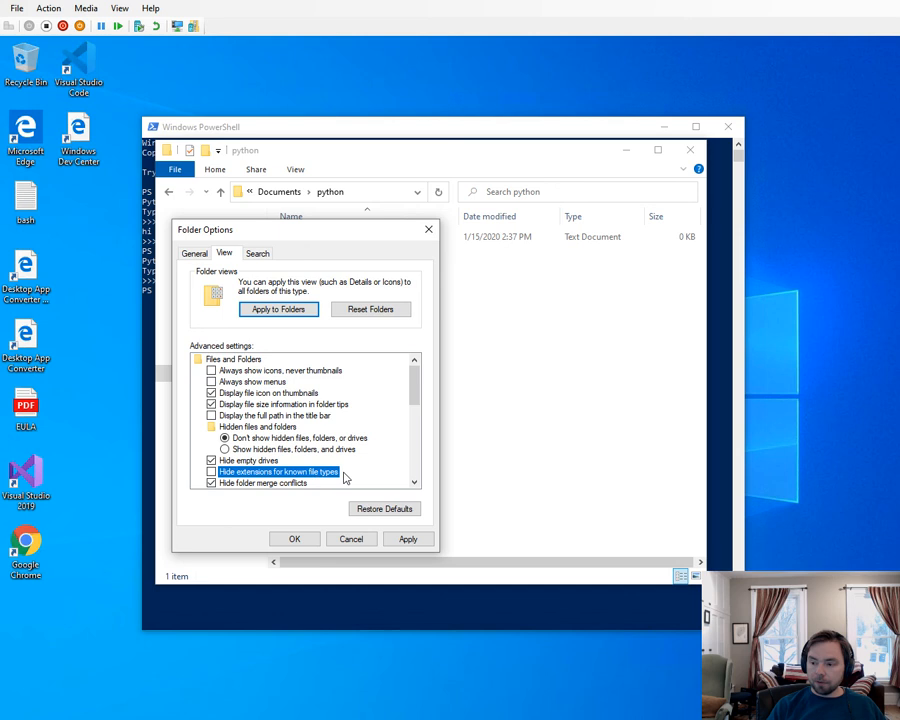
click(410, 540)
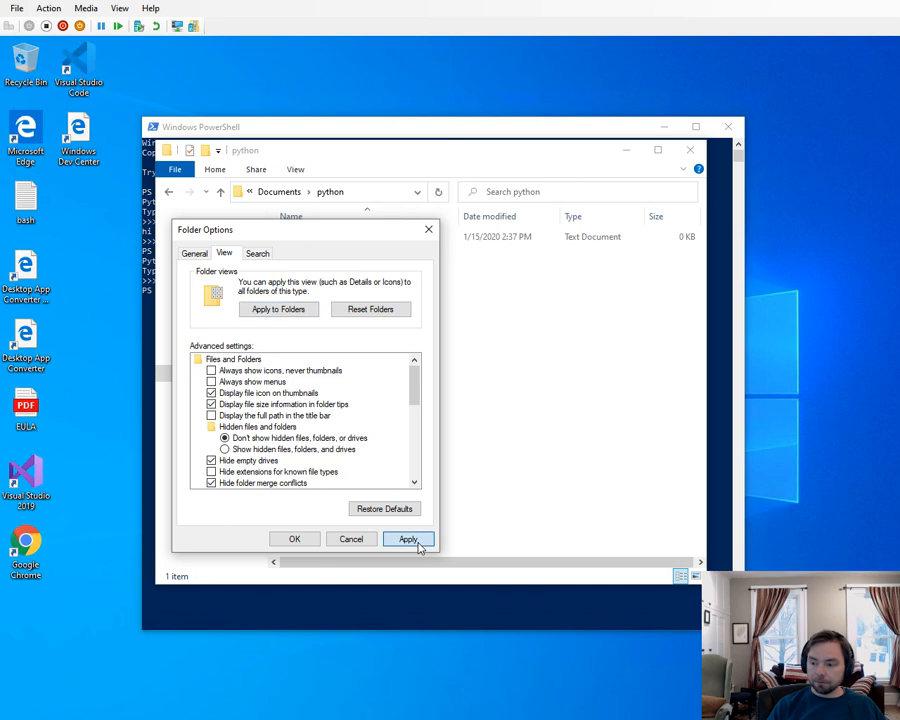
click(288, 541)
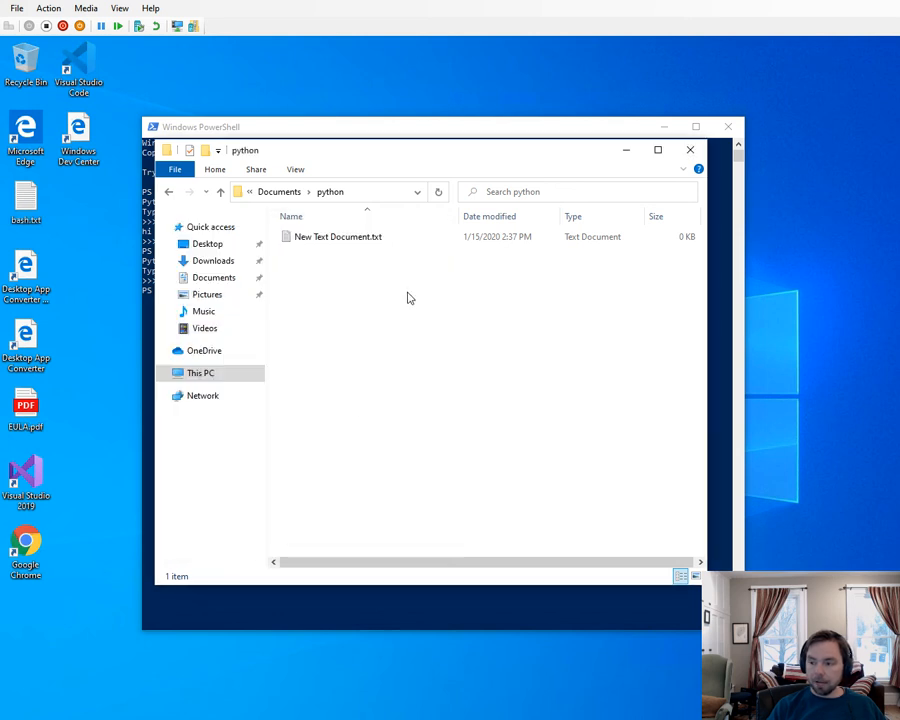
Rename the new text document to test.py and accept the file extension change
click(357, 242)
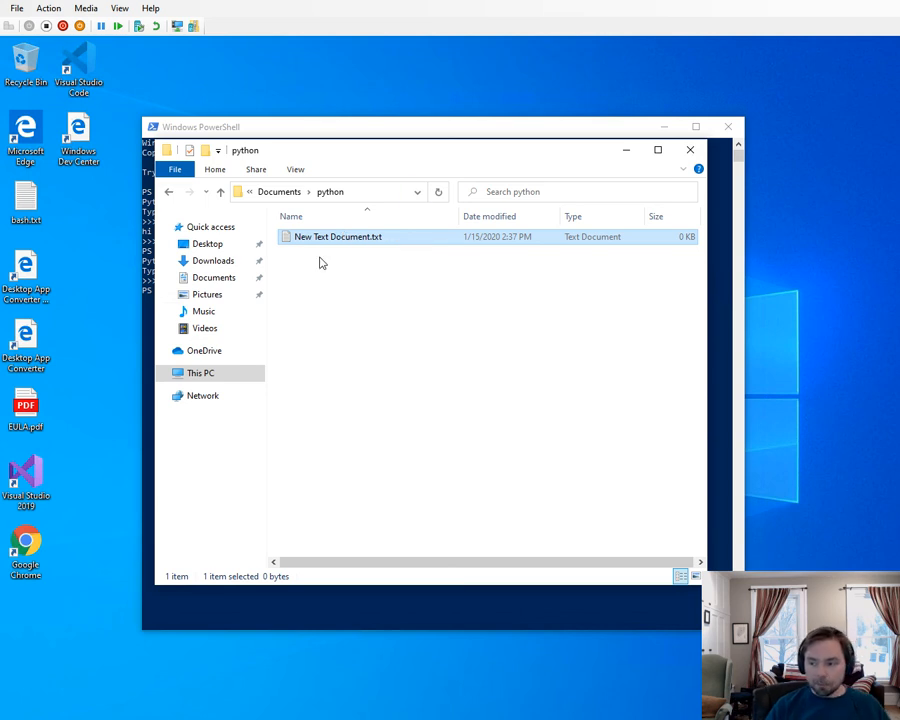
key(F2)
drag(388, 237, 279, 243)
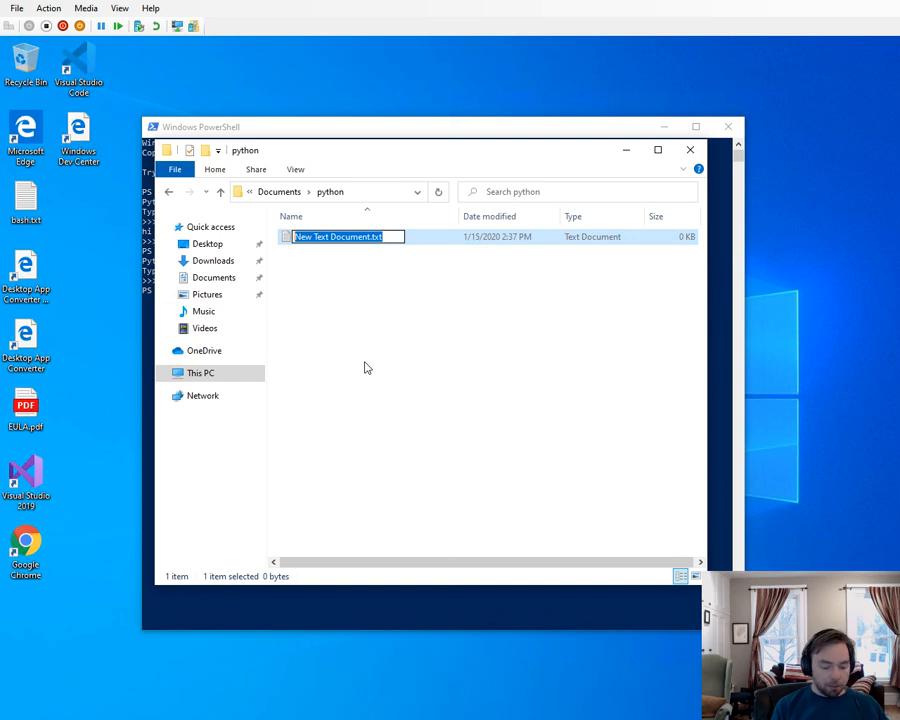
text(test.py)
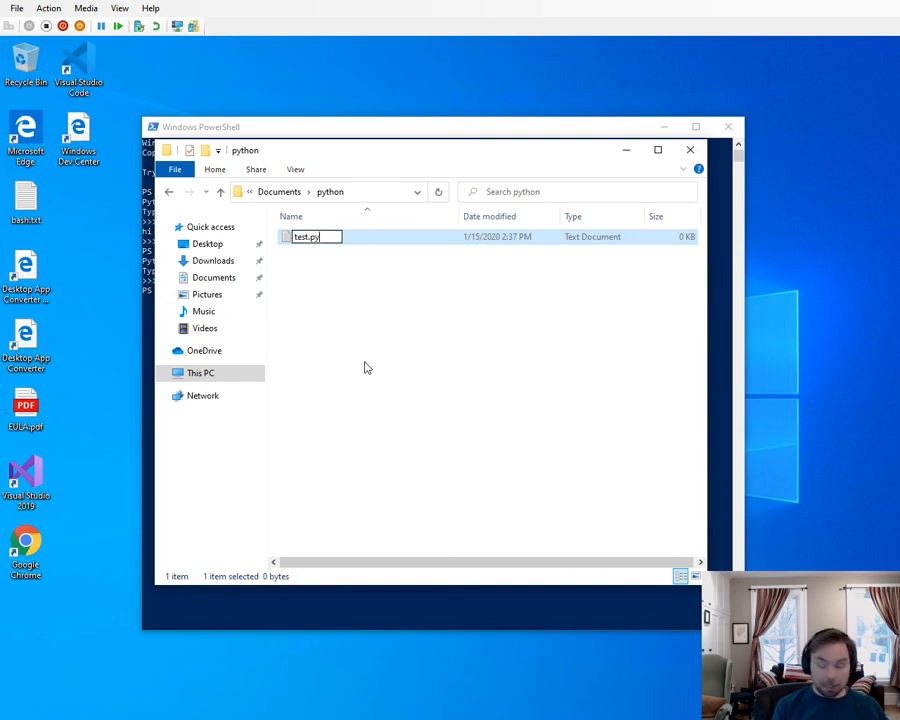
key(Return)
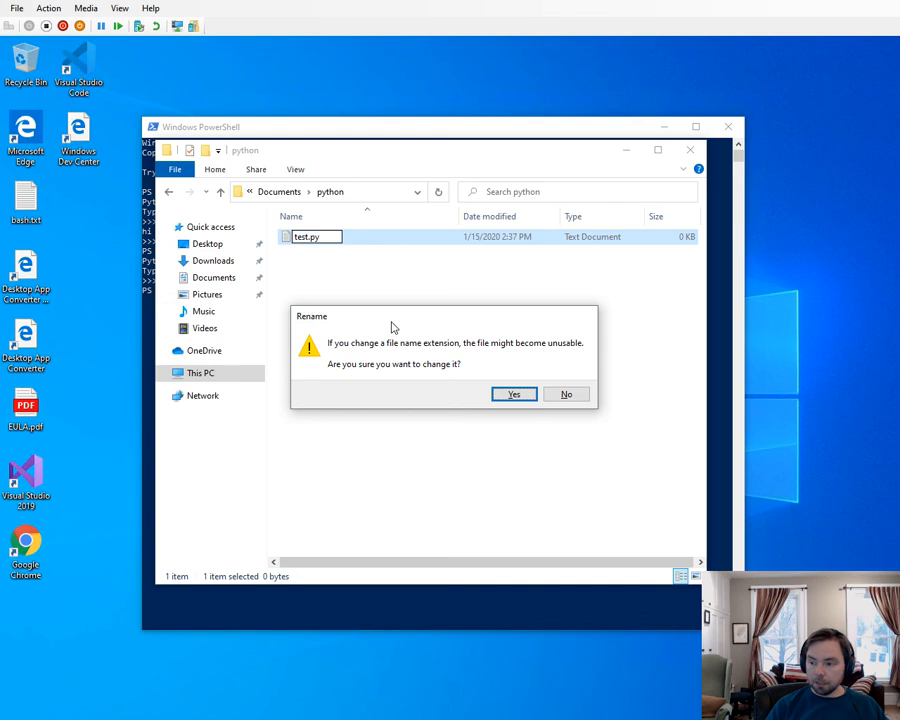
drag(392, 325, 394, 296)
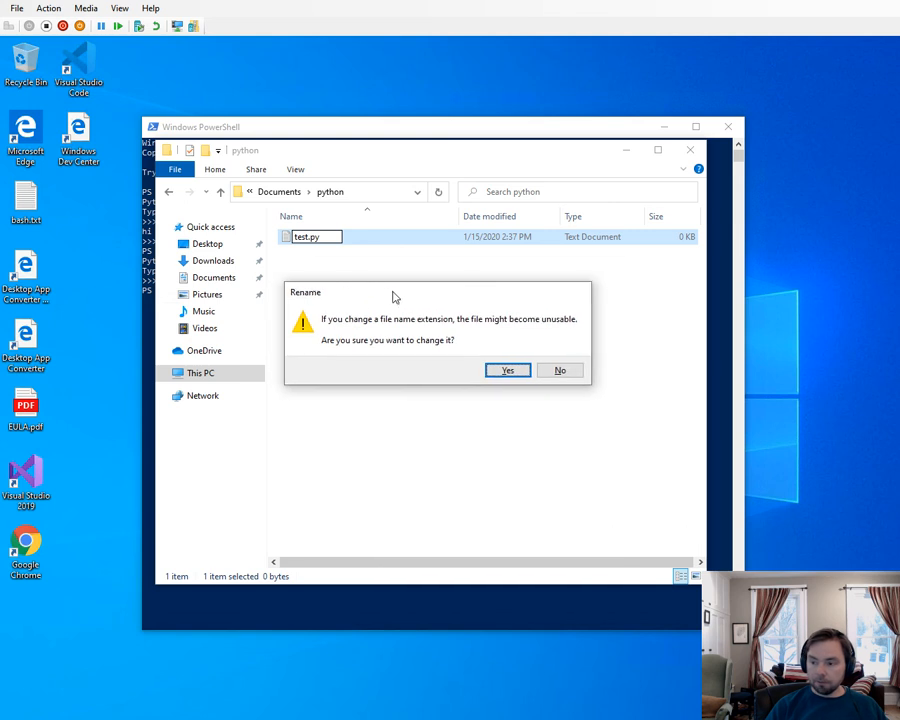
click(516, 374)
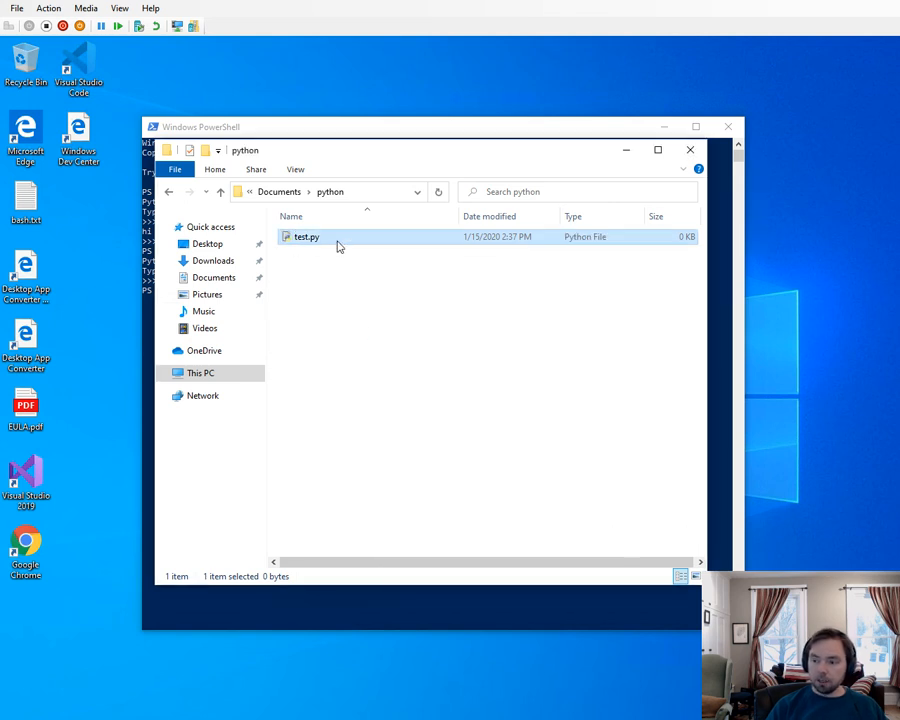
Open test.py from the python folder for editing in Notepad++ and add a new empty document beside it
click(301, 257)
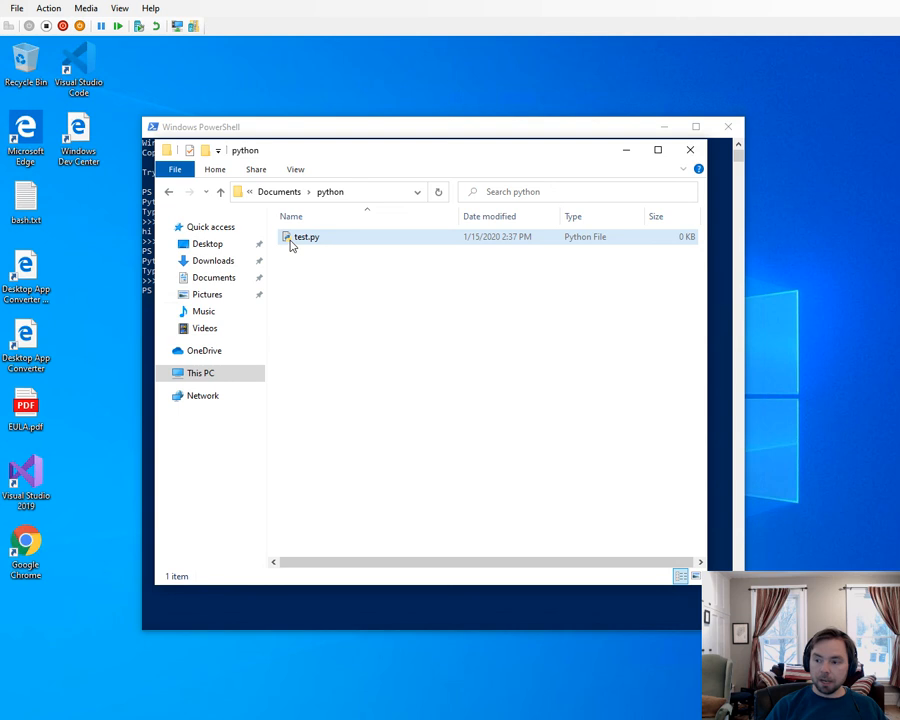
scroll(312, 257, up, 2)
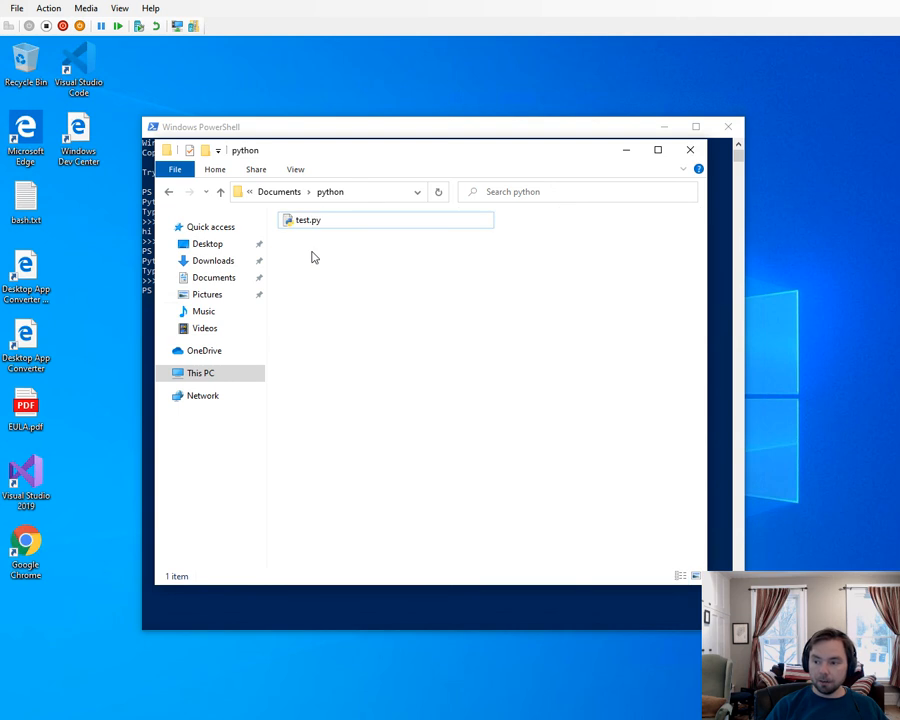
scroll(313, 250, up, 1)
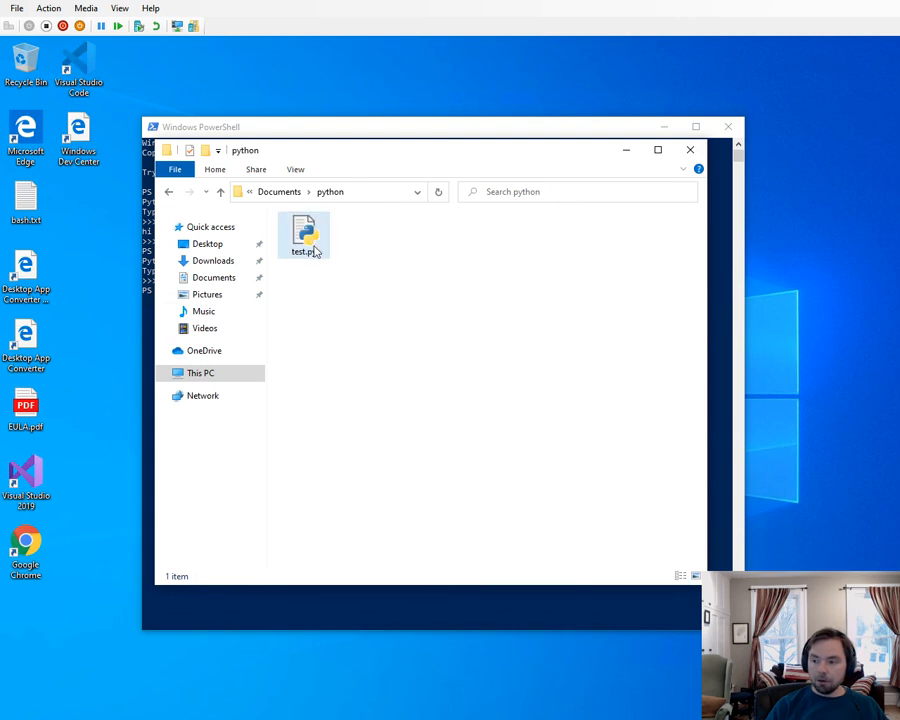
scroll(376, 261, down, 5)
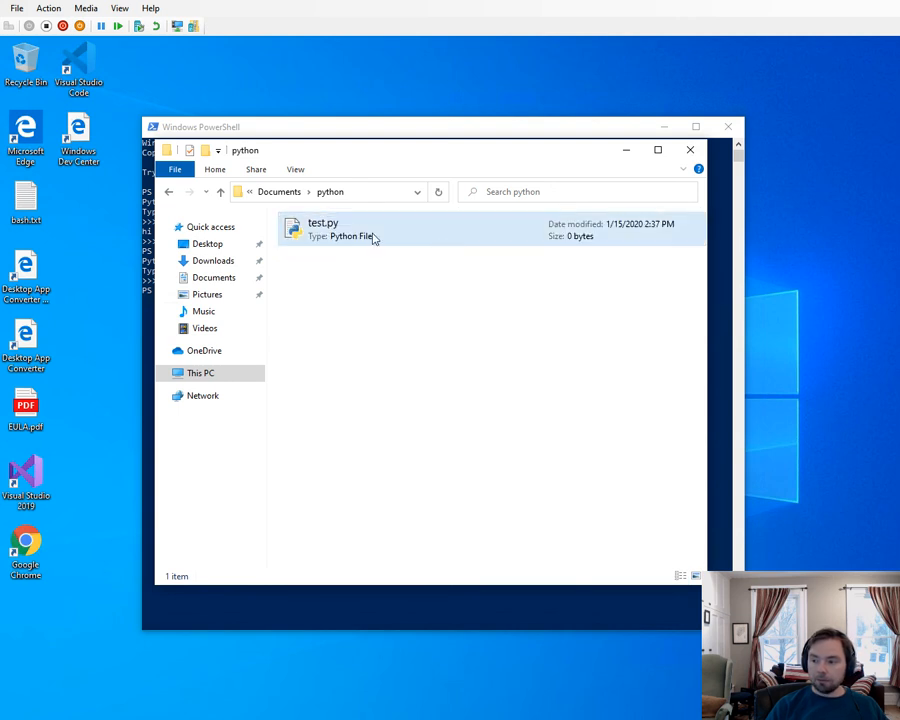
right_click(327, 226)
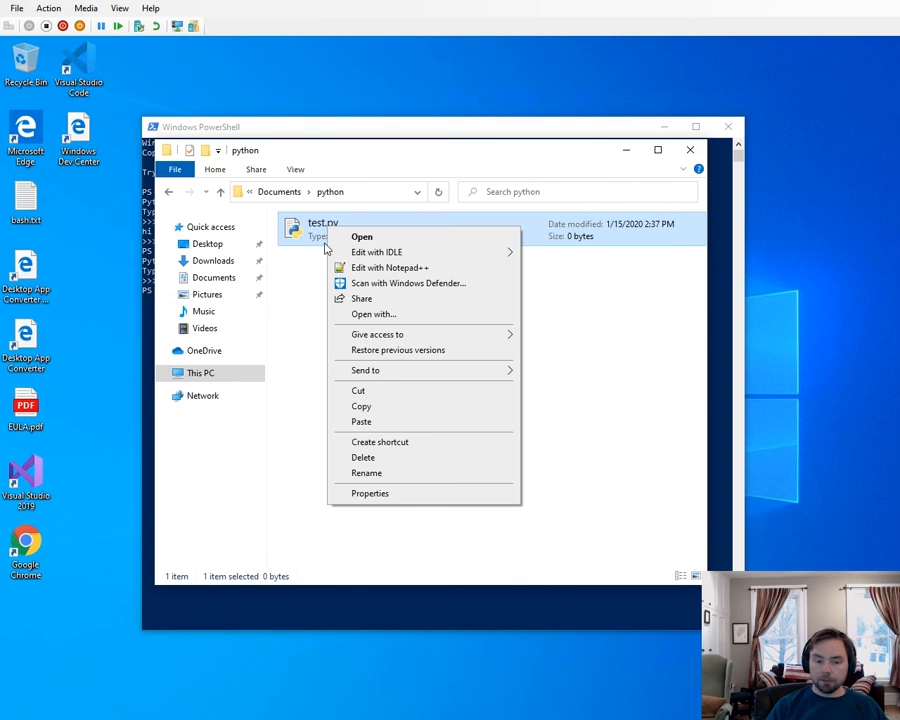
click(401, 268)
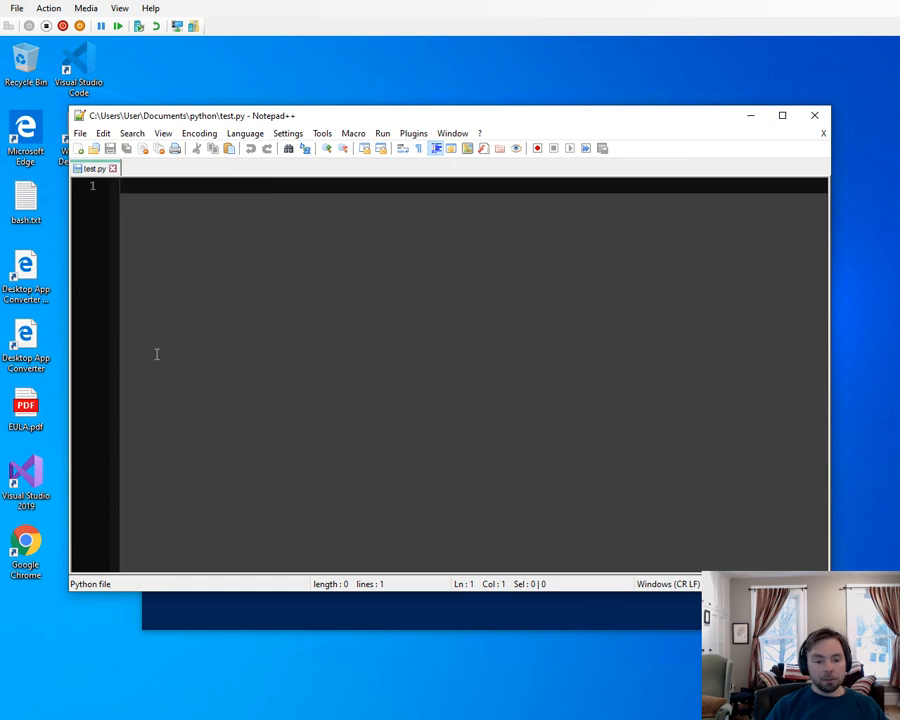
click(78, 150)
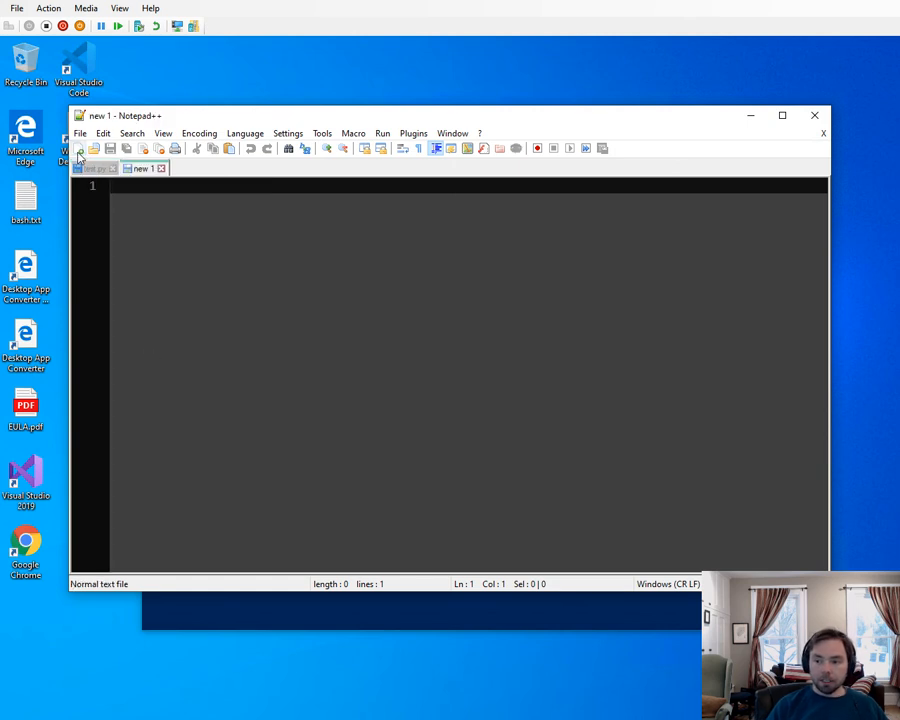
Save the new empty document as test2.py in the python folder
click(88, 133)
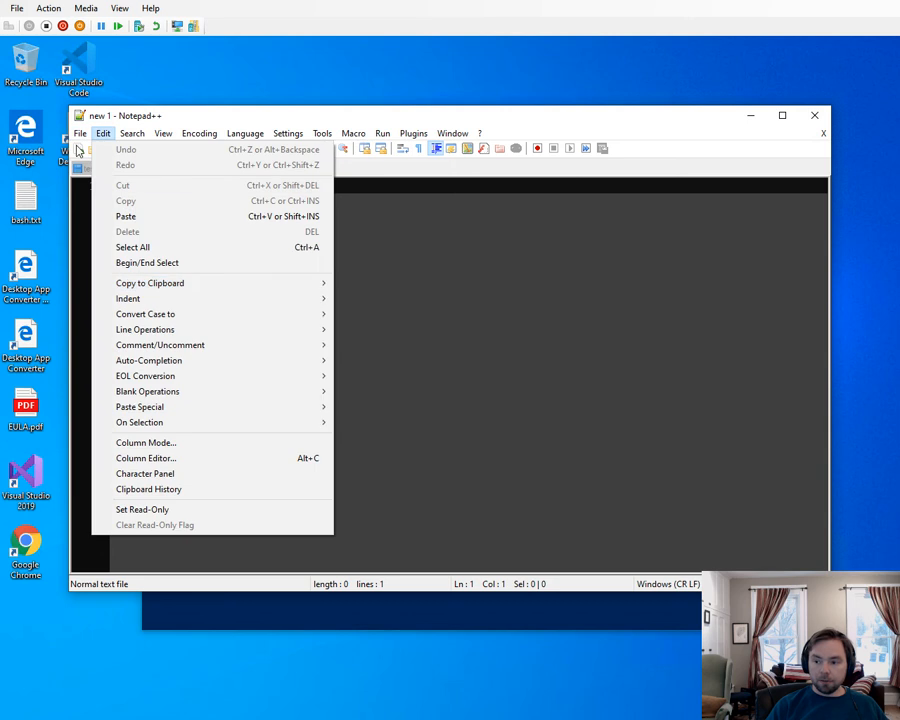
click(124, 258)
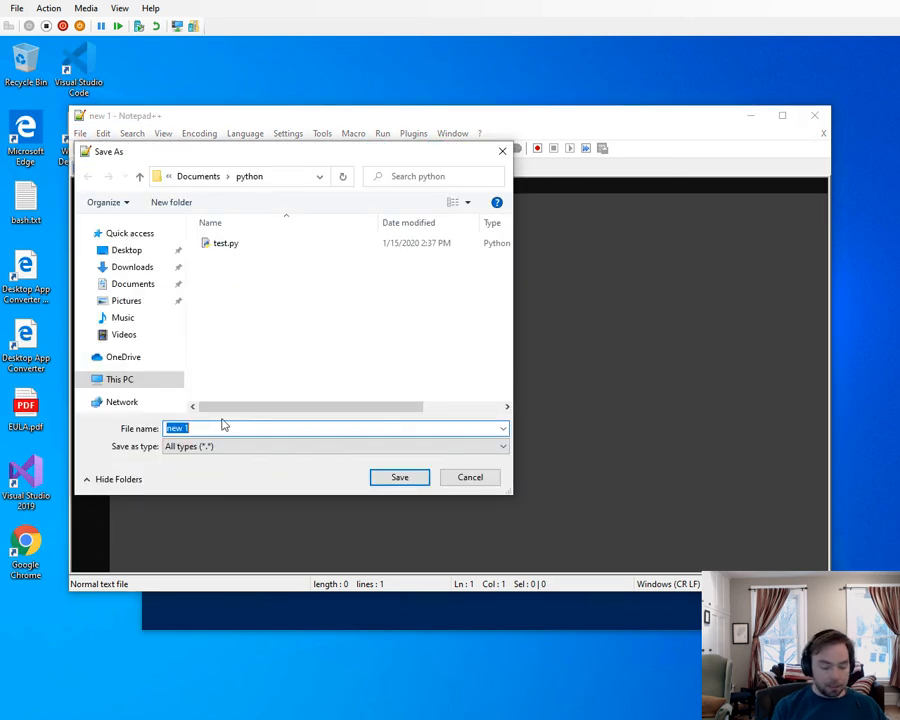
text(test2.)
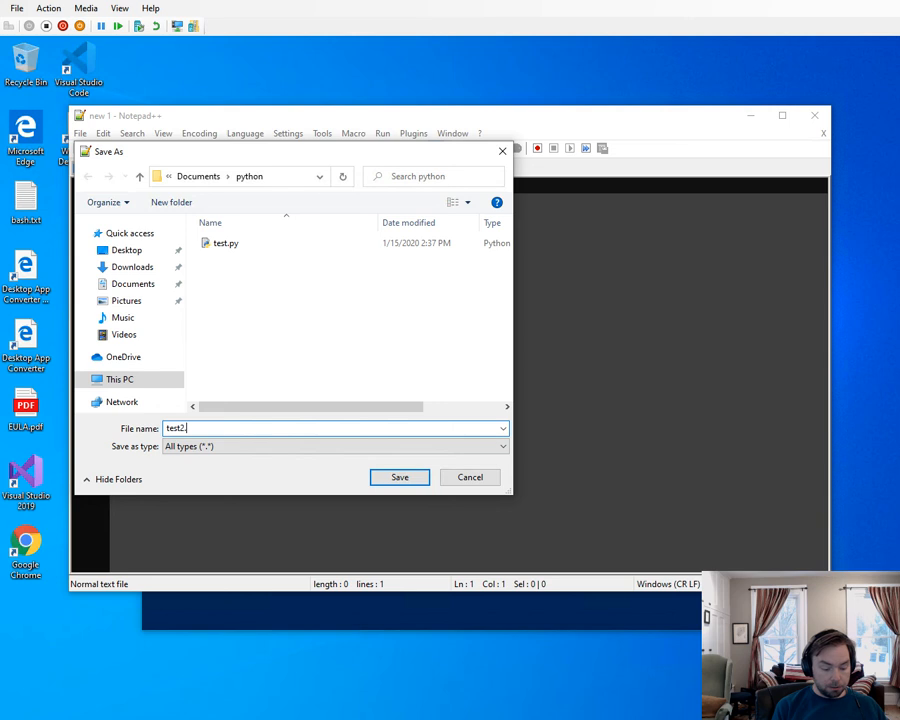
text(py)
key(Return)
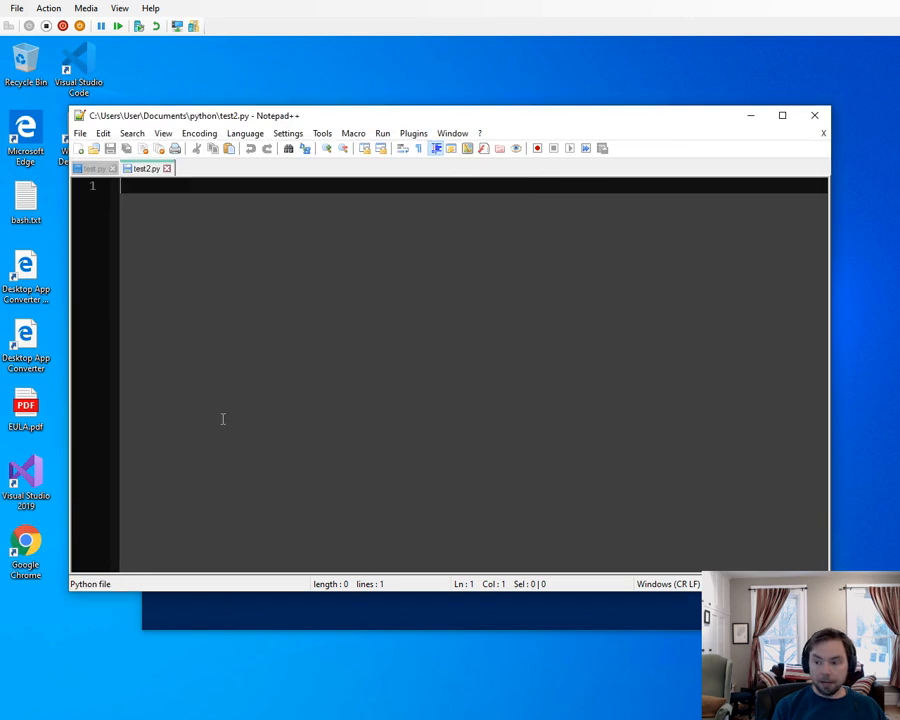
Make test.py the active document and check the script files listed in the python folder
click(95, 170)
drag(224, 117, 229, 198)
click(265, 156)
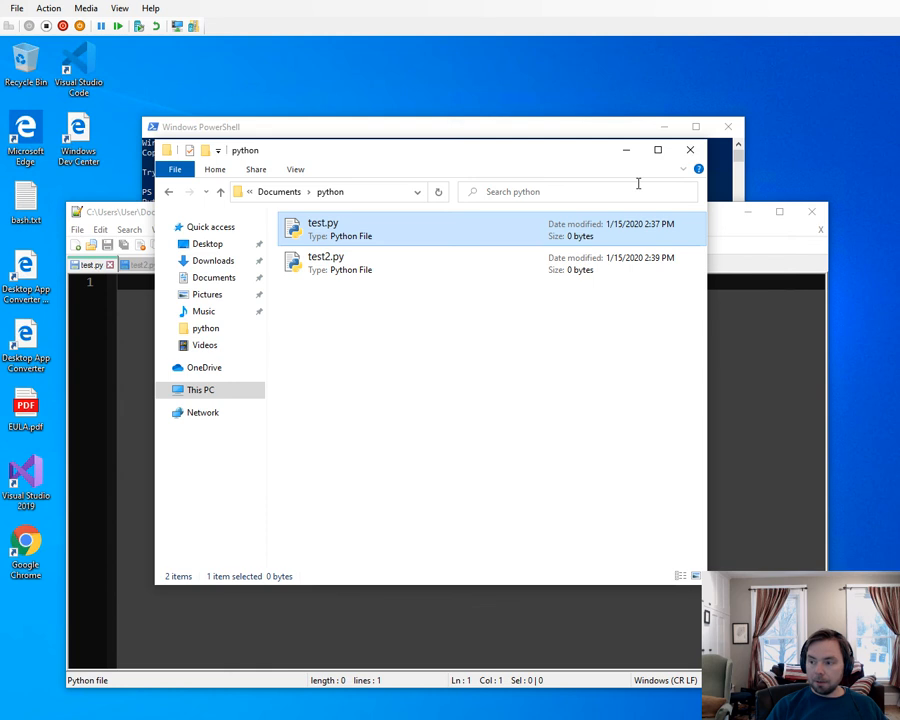
click(774, 249)
drag(520, 216, 527, 199)
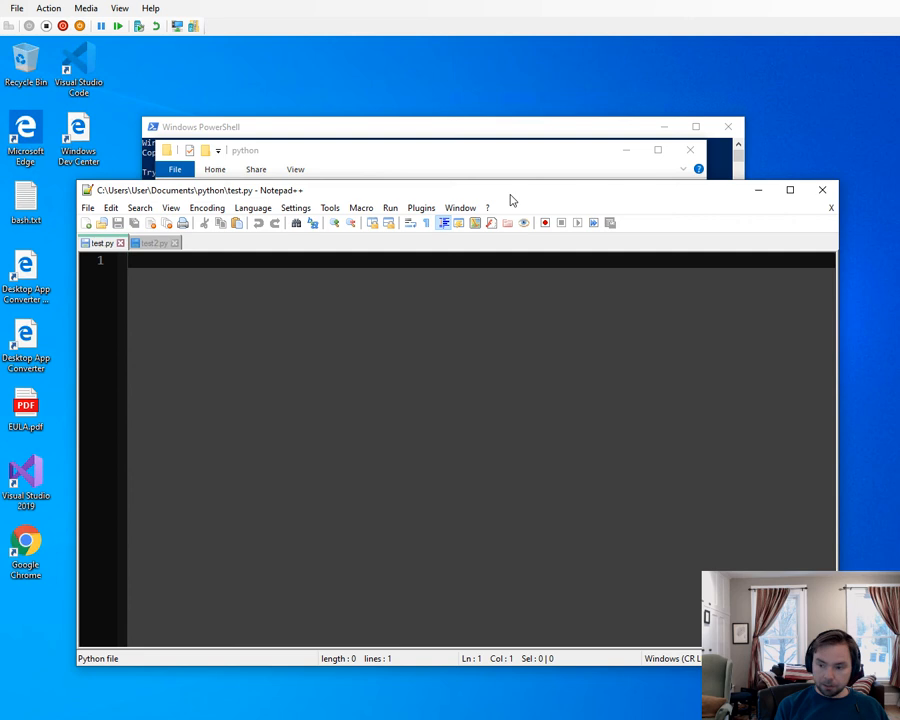
Write a print statement in test.py that outputs 'Hello World - ' followed by the author's first name, and save the file
text(print)
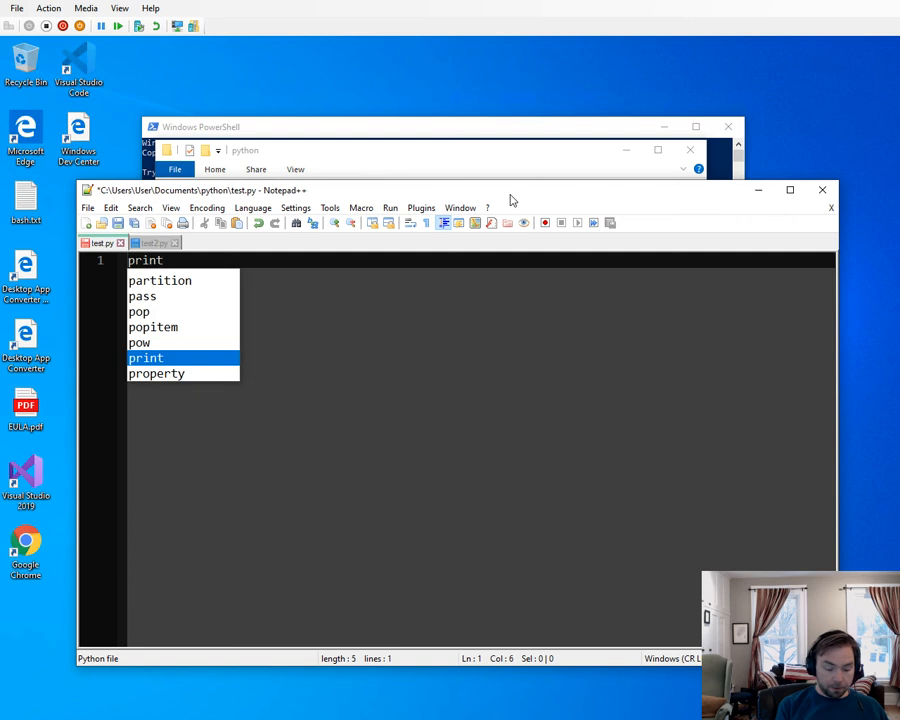
key(Escape)
text(())
key(Left)
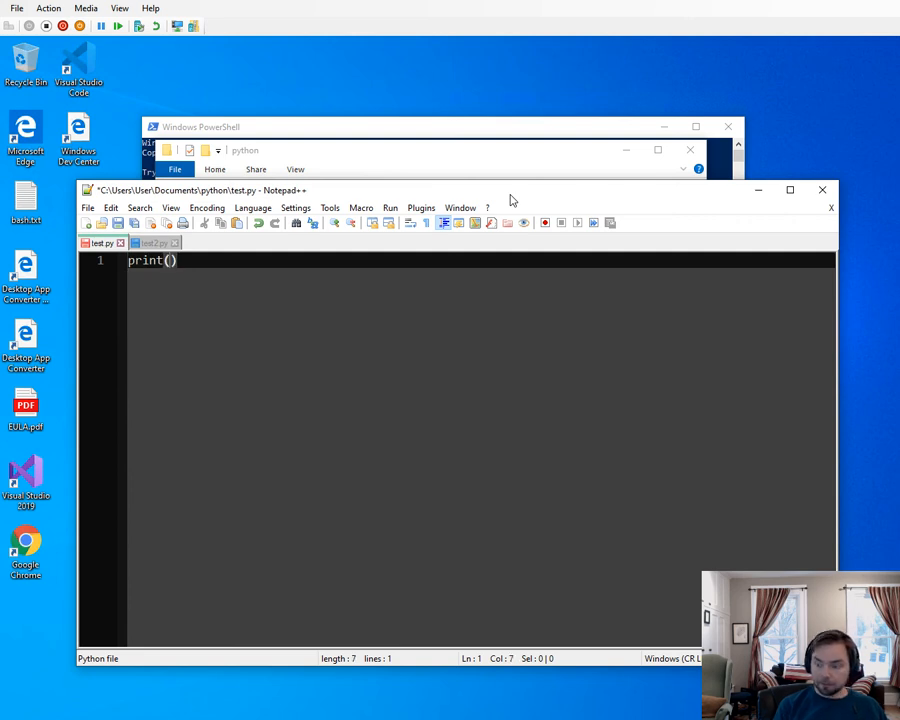
text('')
key(Left)
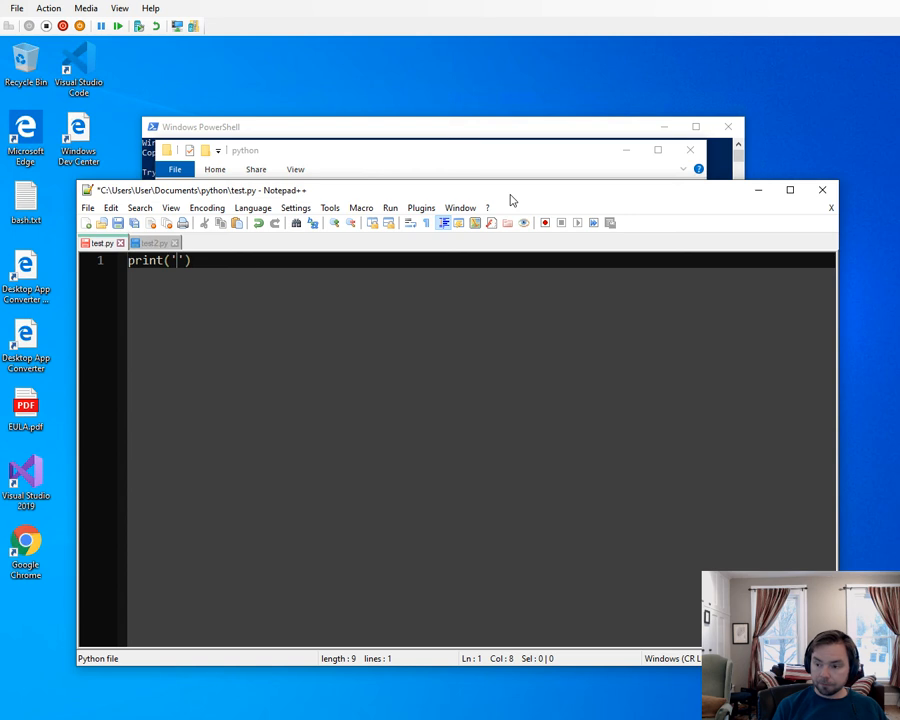
text(Hello )
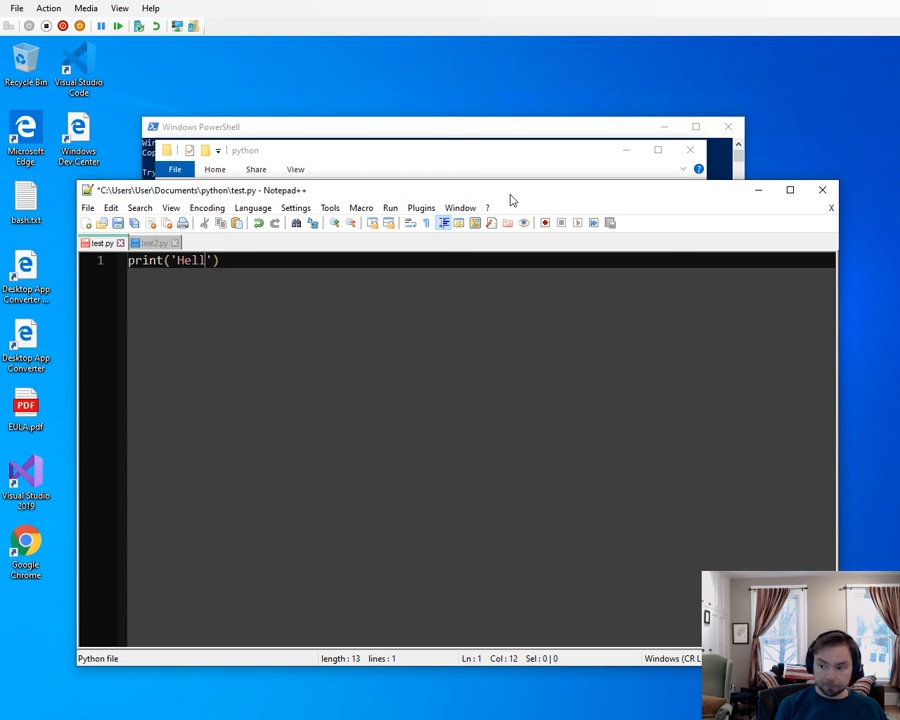
text(Worl)
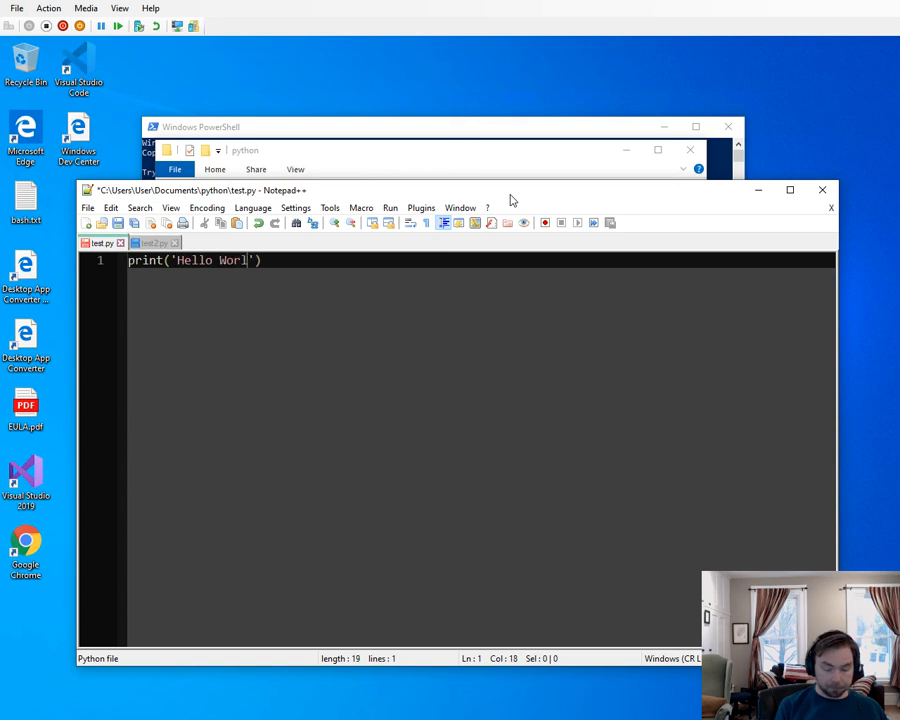
text(d - Tyler)
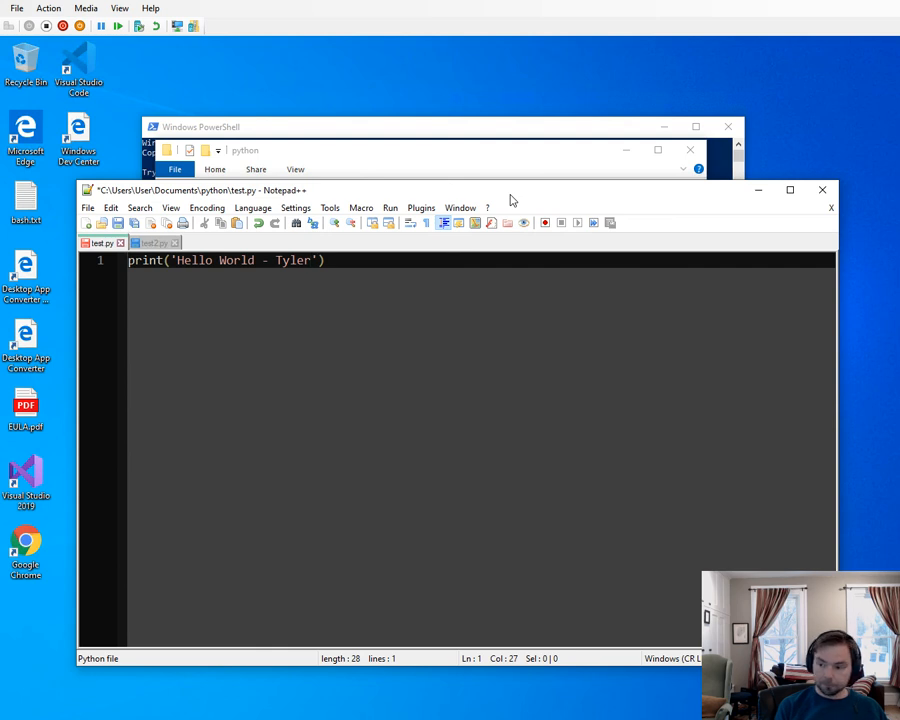
click(117, 222)
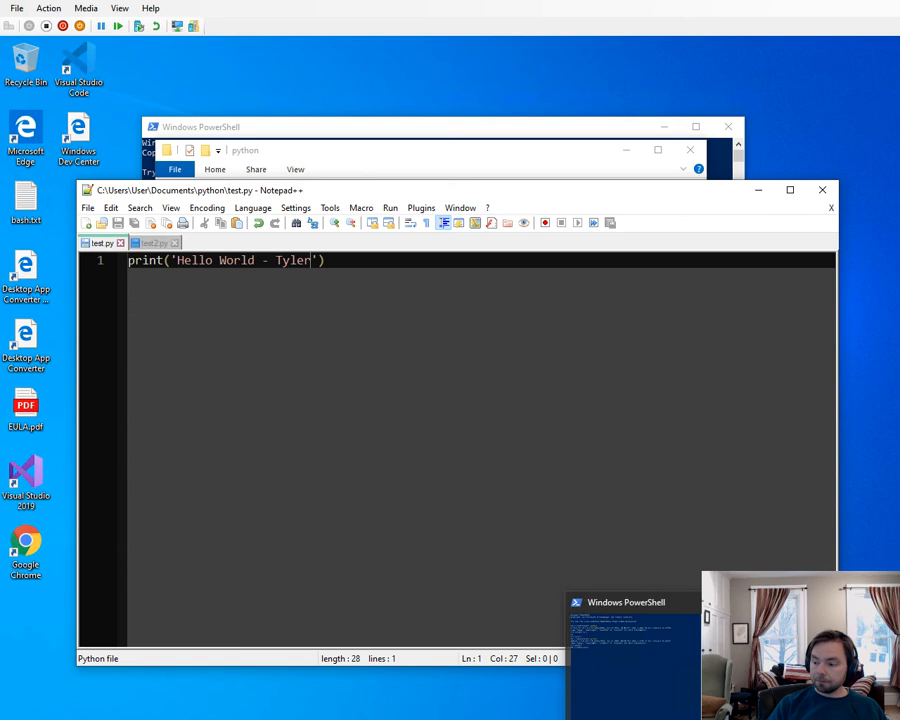
Highlight the current directory path in the open PowerShell window, and close that window
click(668, 718)
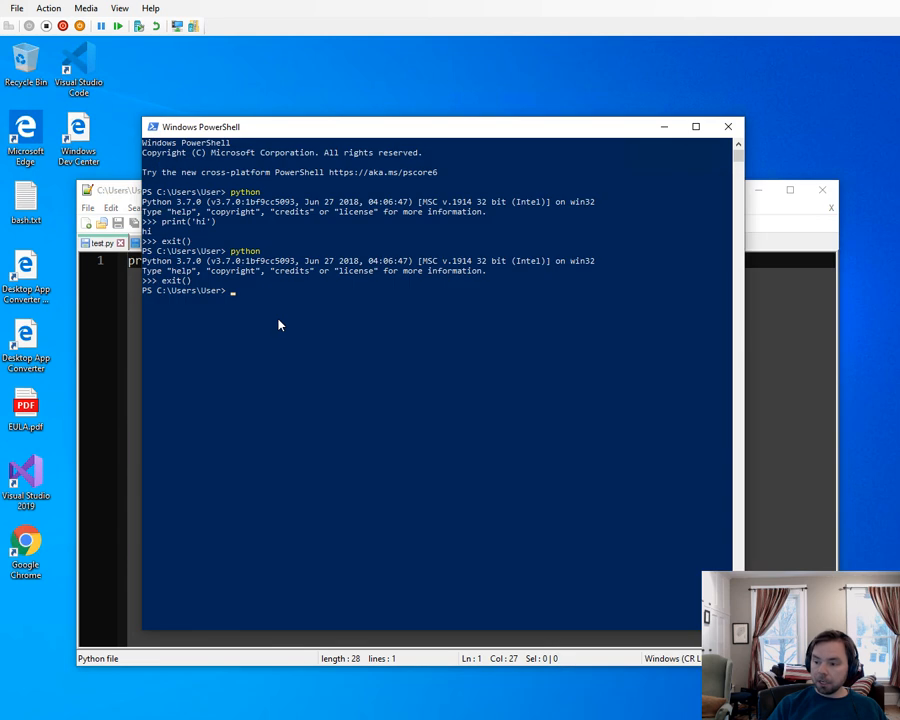
drag(158, 290, 218, 292)
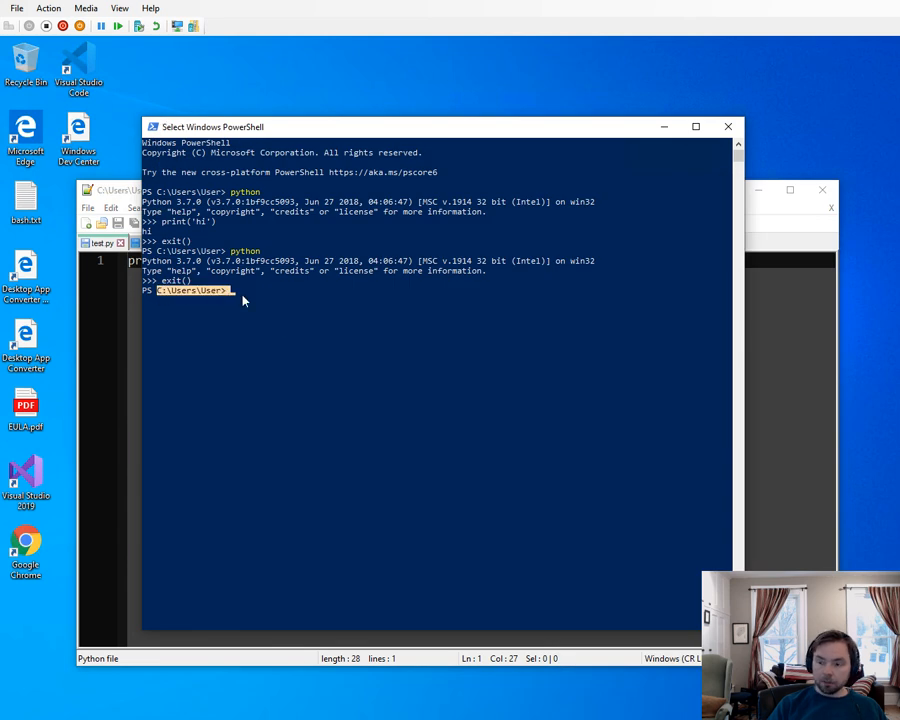
click(178, 291)
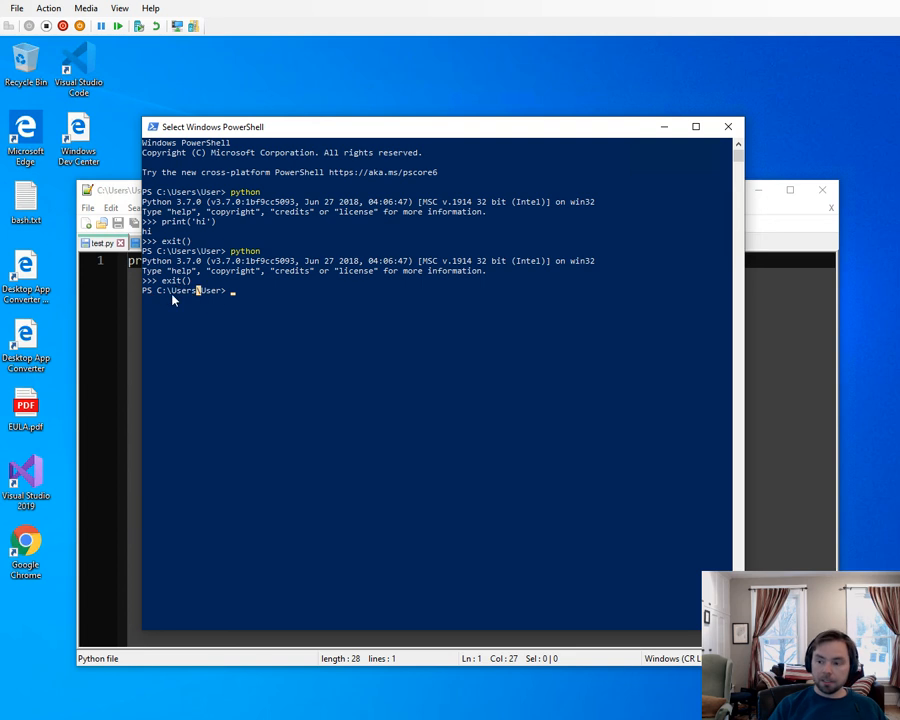
click(160, 291)
drag(162, 290, 233, 291)
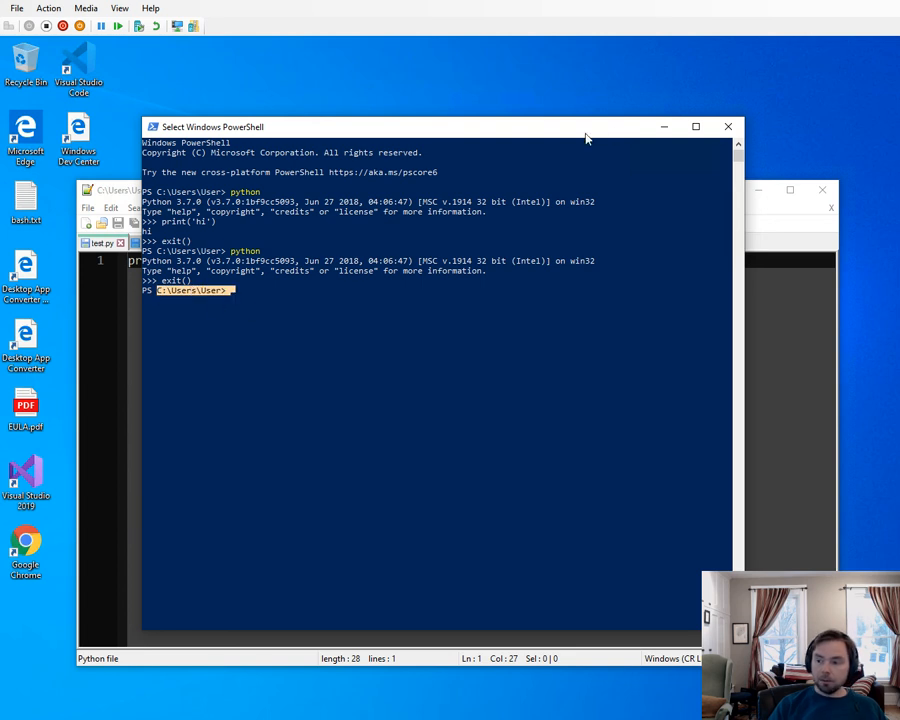
click(727, 128)
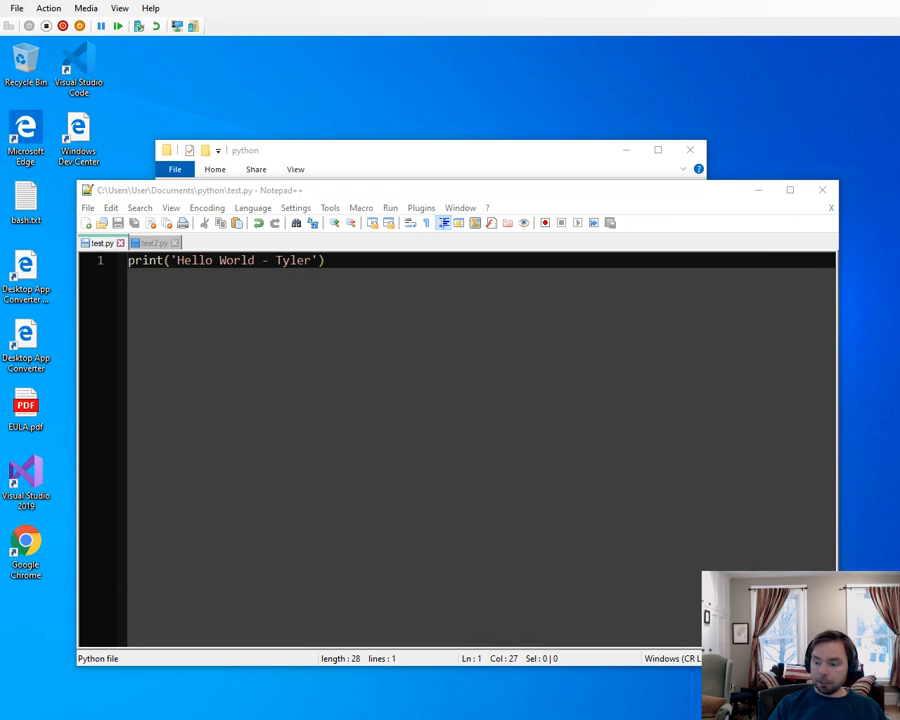
Open a new PowerShell window directly in the python folder from File Explorer
click(262, 719)
click(460, 342)
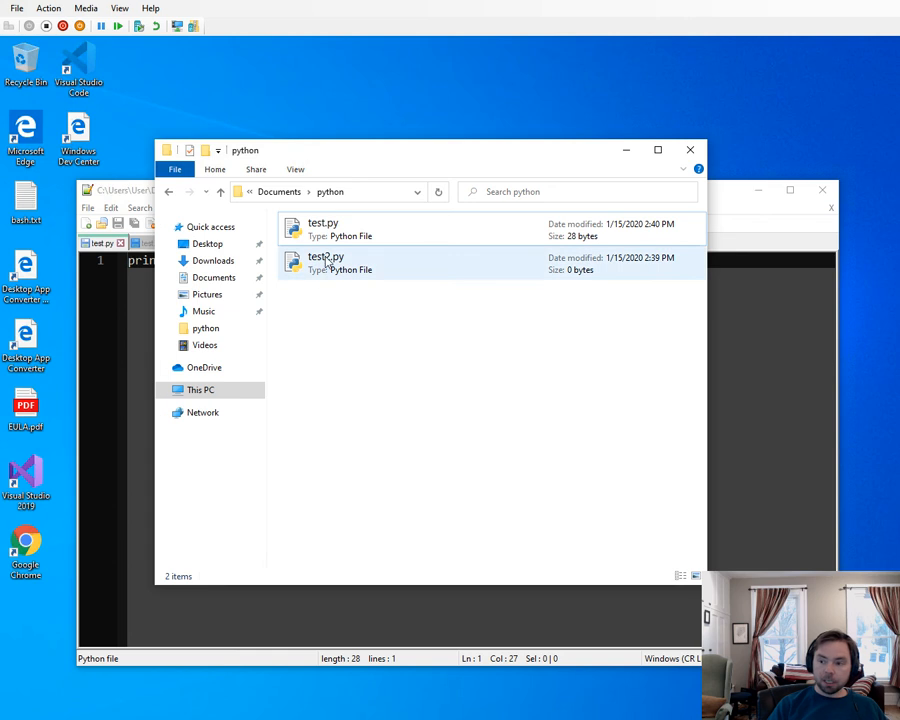
right_click(380, 346)
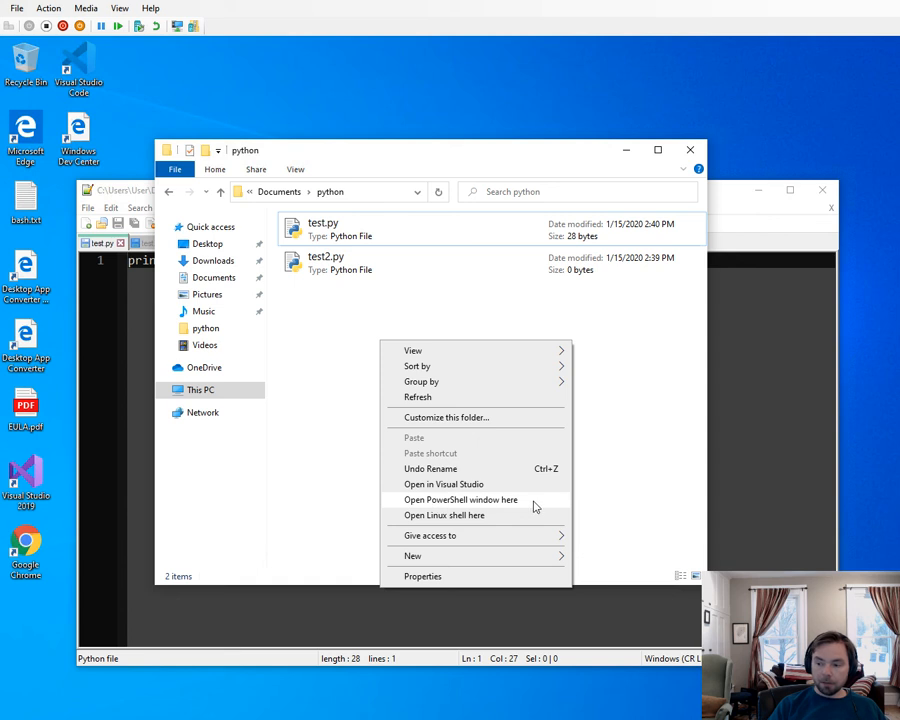
click(447, 502)
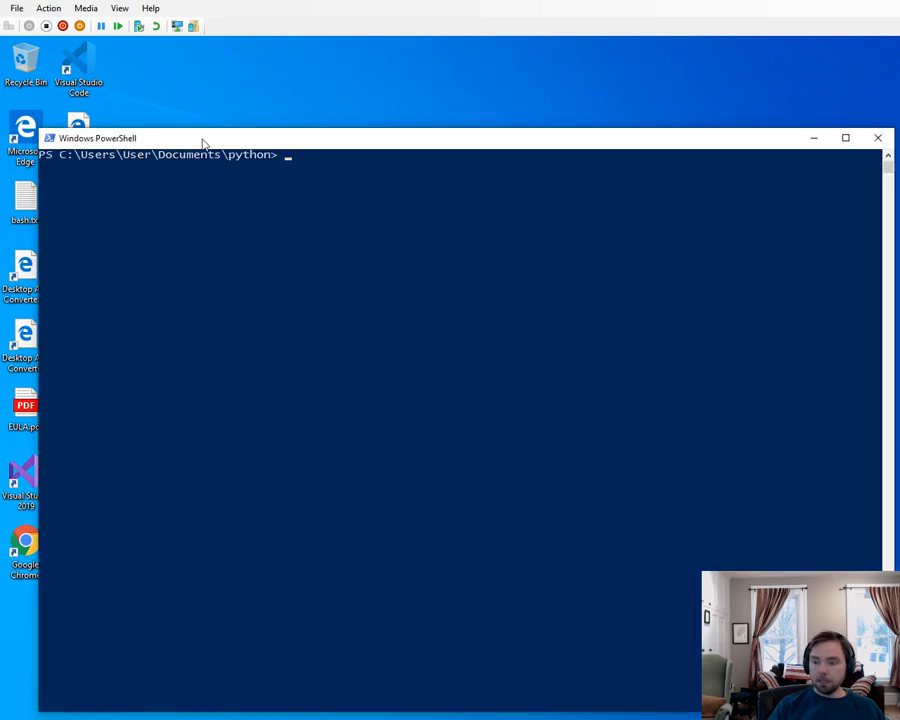
drag(201, 141, 181, 94)
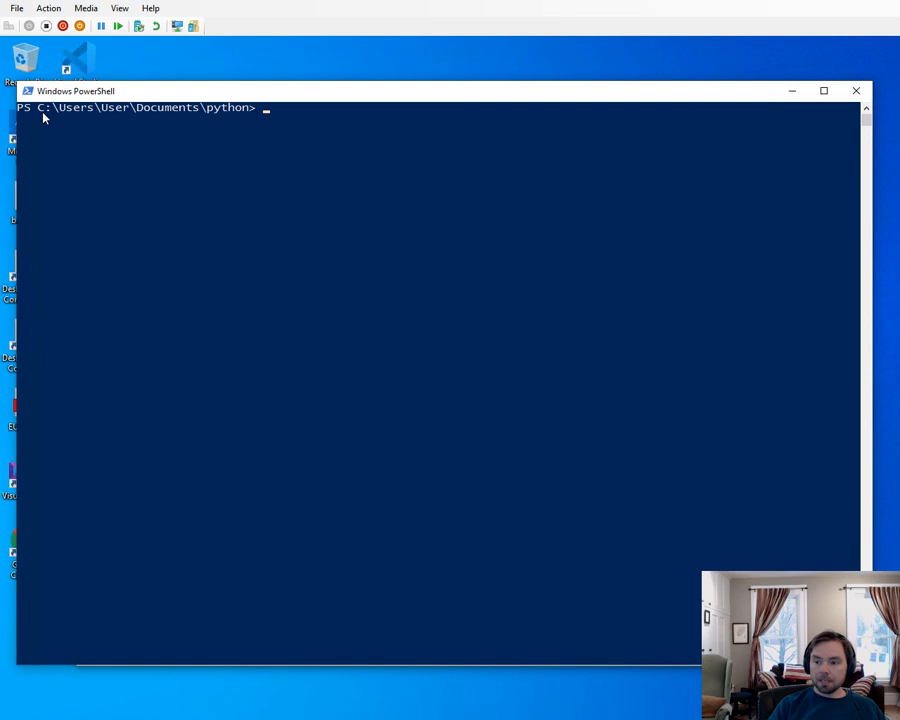
Check the PowerShell prompt's path and print the working directory with pwd
drag(40, 112, 130, 116)
drag(236, 113, 251, 113)
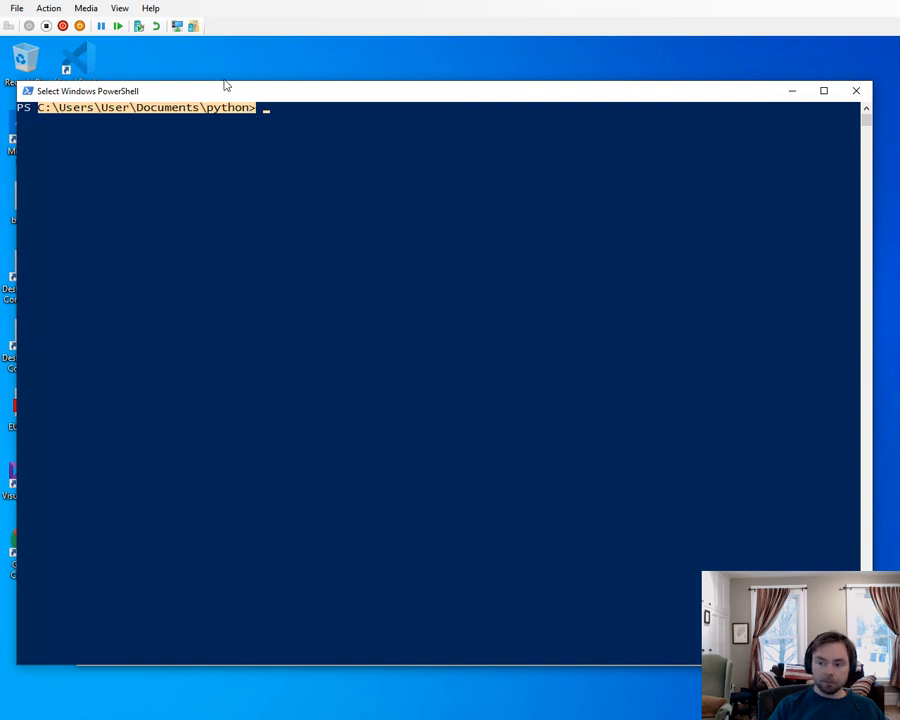
drag(216, 96, 235, 118)
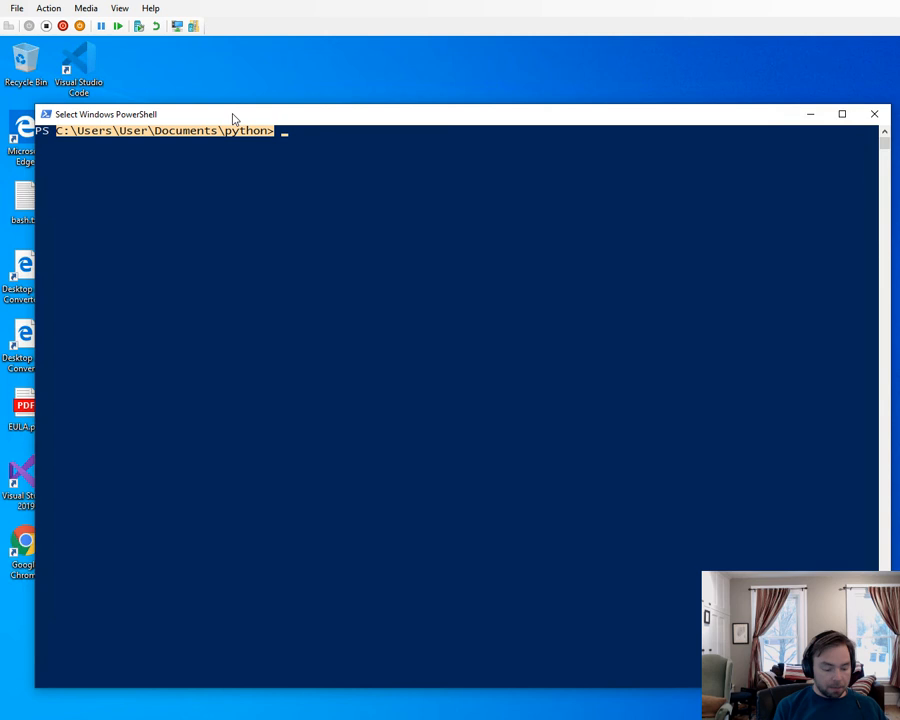
text(pwd)
key(Return)
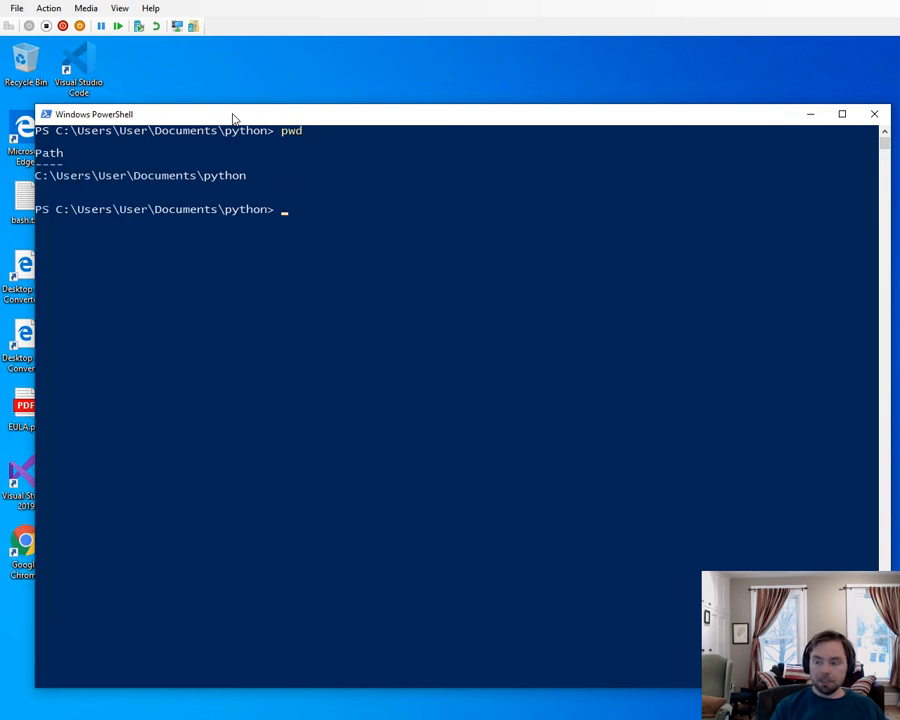
drag(248, 177, 35, 152)
click(221, 186)
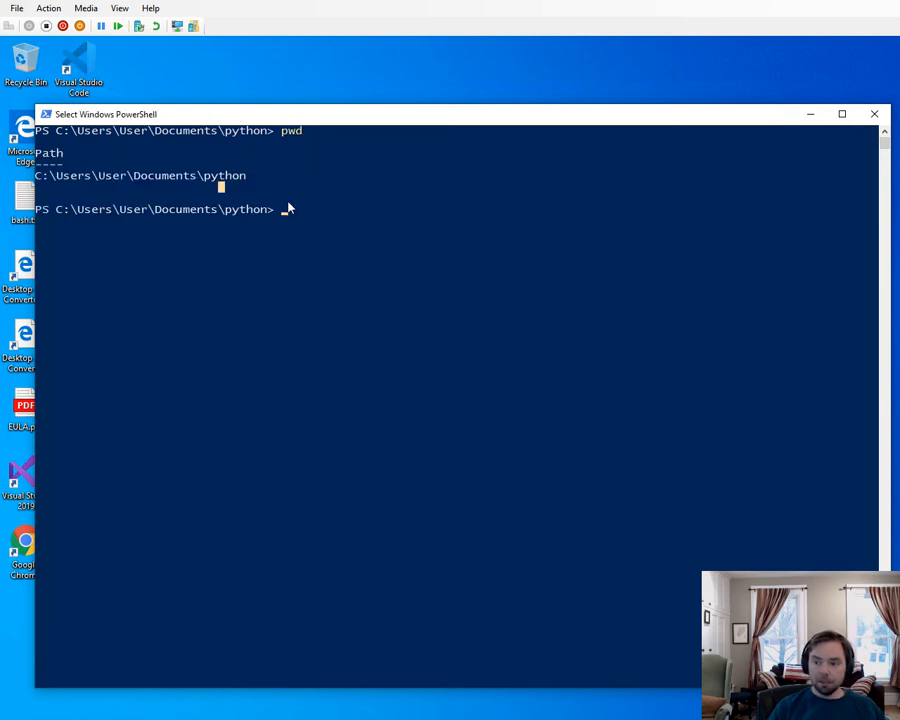
click(326, 210)
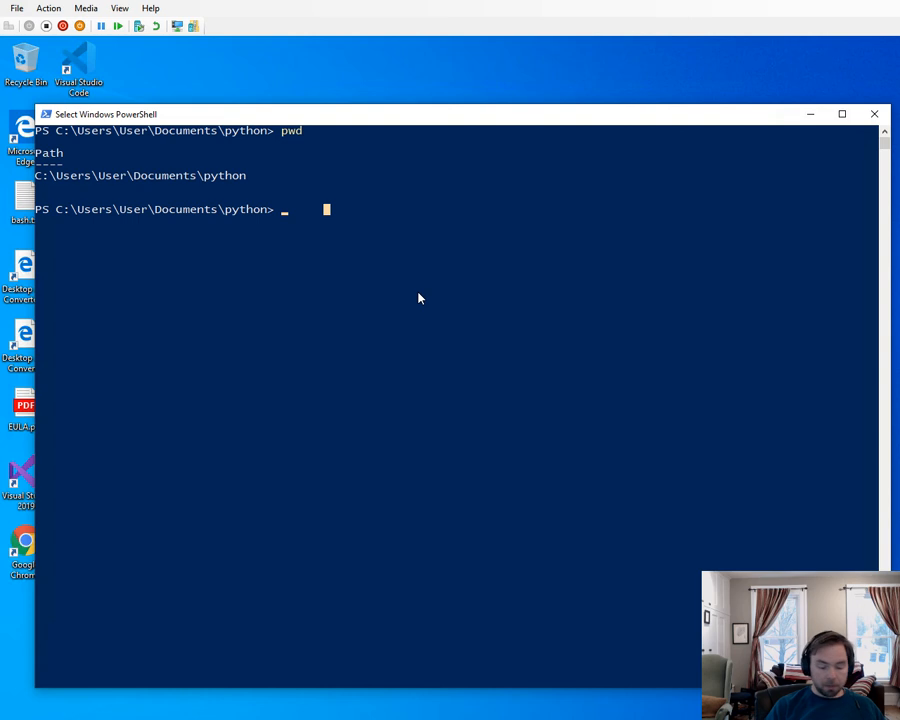
key(Escape)
Run test.py from the python folder with the command python .\test.py
text(python)
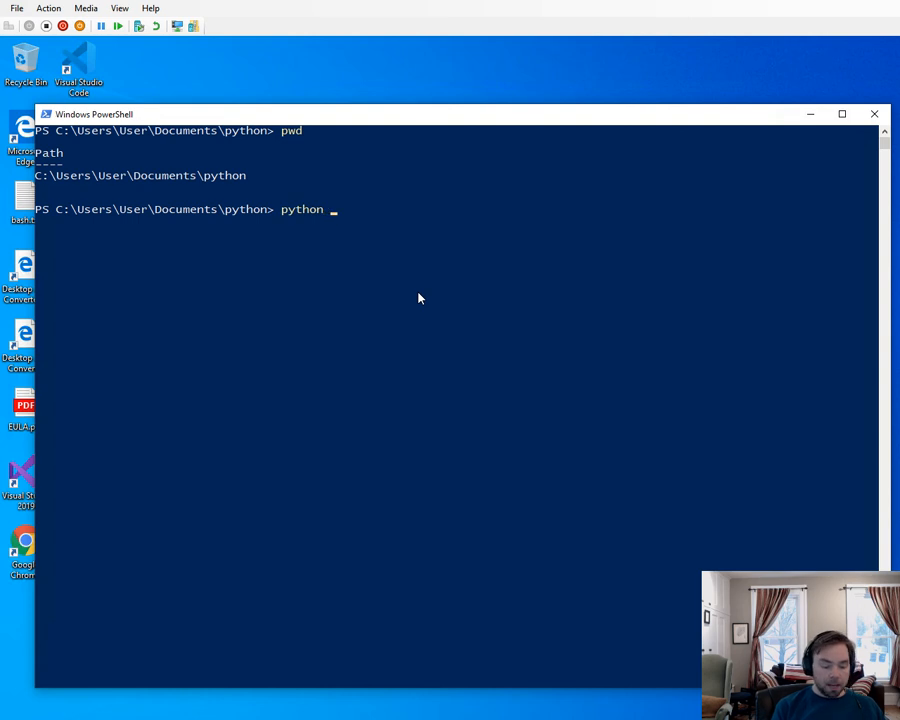
text( tes)
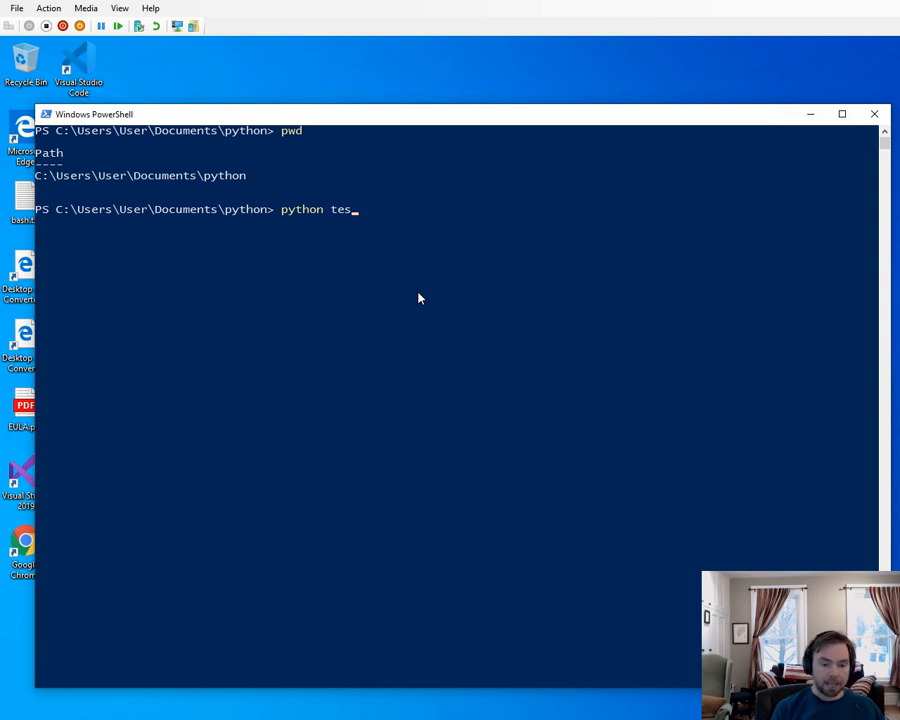
key(Tab)
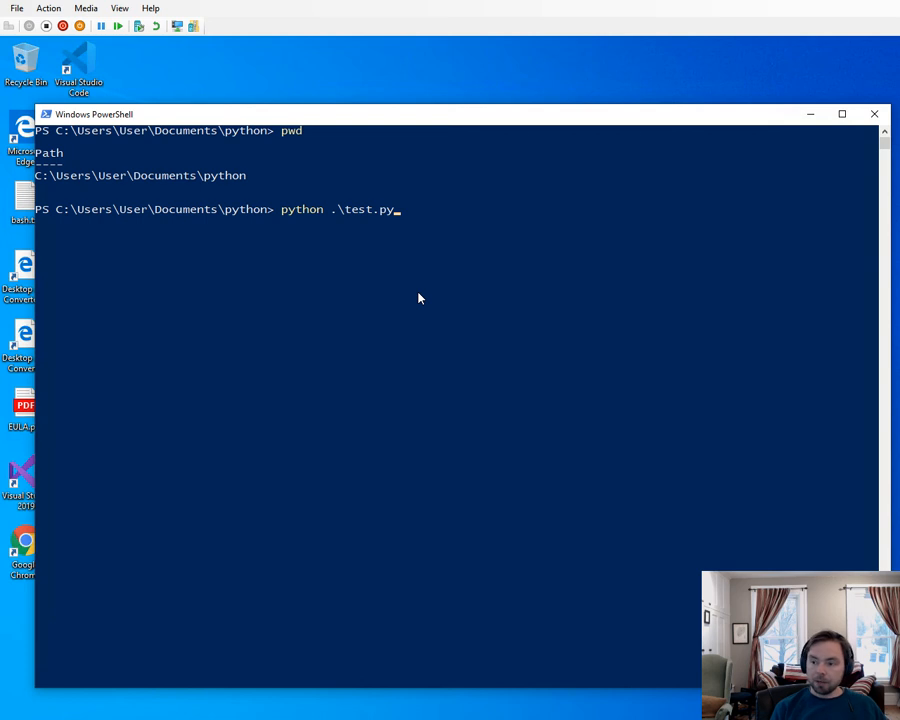
key(Return)
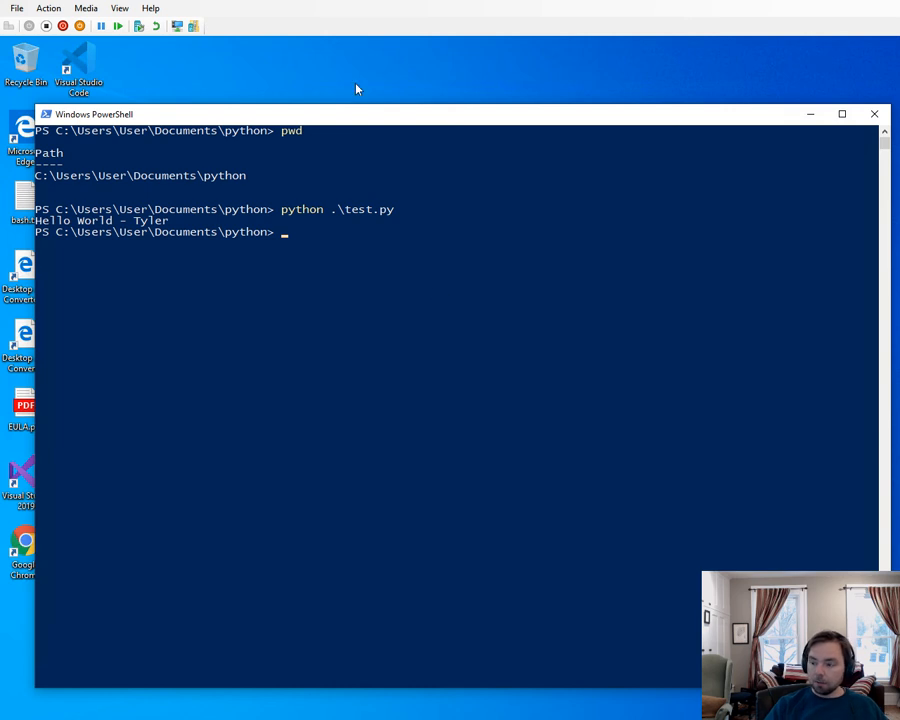
Shrink the PowerShell window, then switch to Notepad++ and move its window so both remain accessible
drag(36, 105, 238, 279)
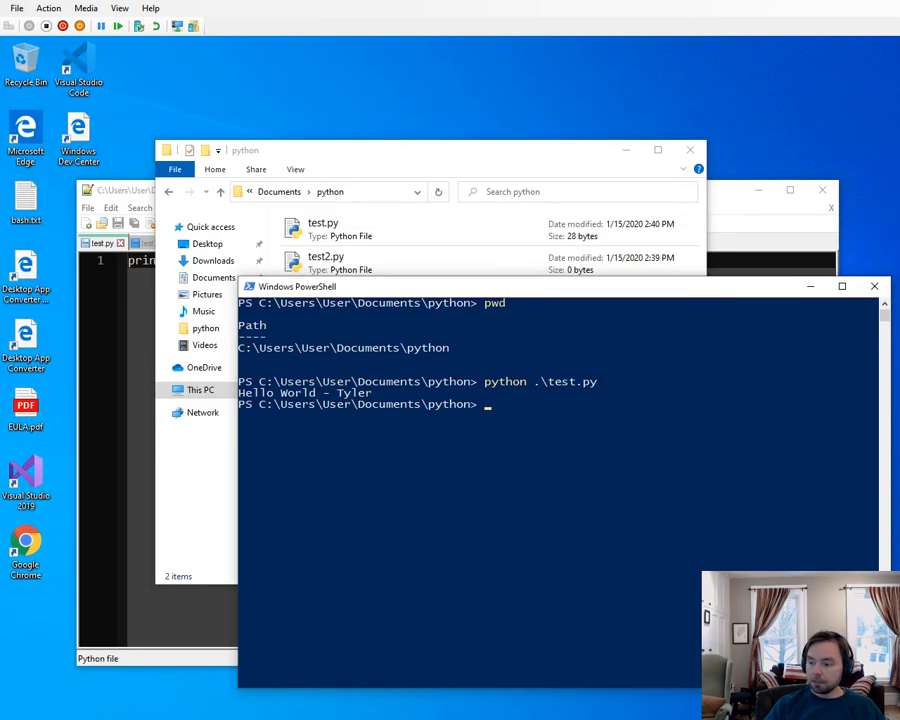
click(108, 189)
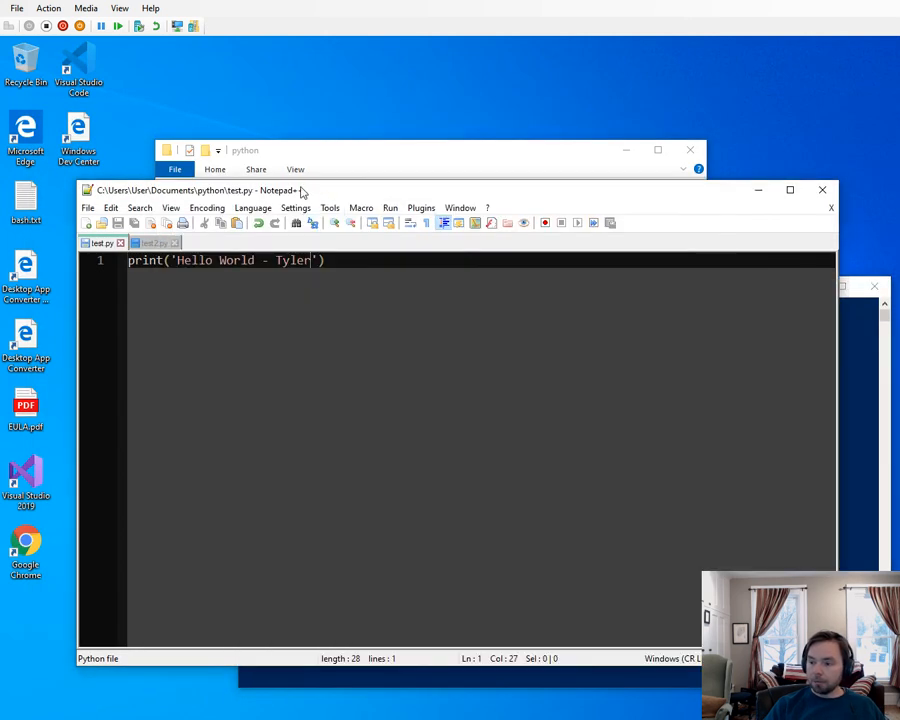
drag(302, 191, 244, 146)
Add the lines a = 5 and print(a) below the Hello World line in test.py, and save the file
click(289, 217)
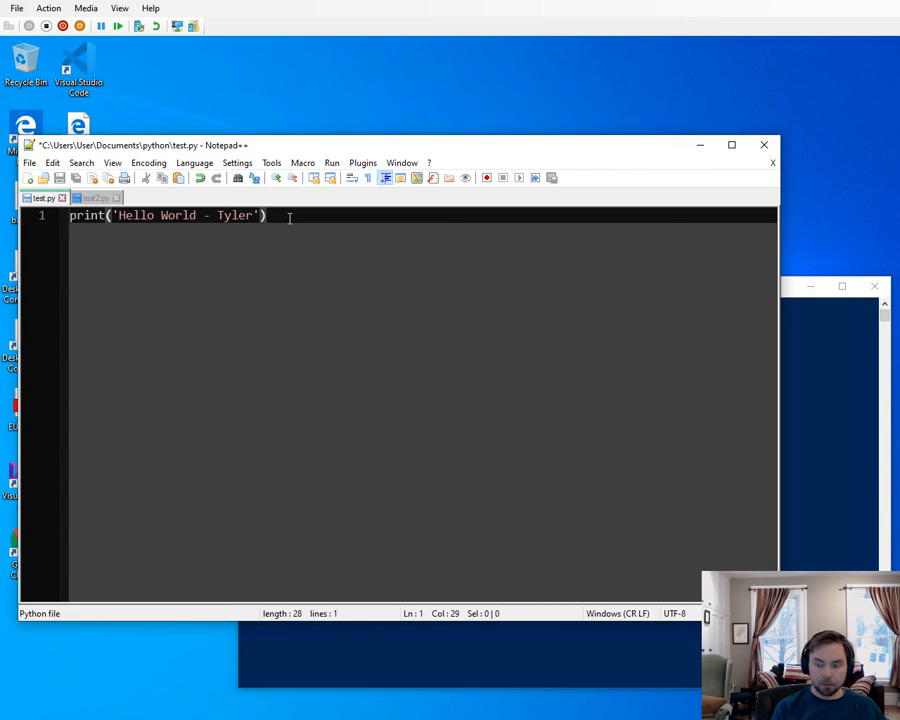
key(Return)
text(a = 5)
key(Return)
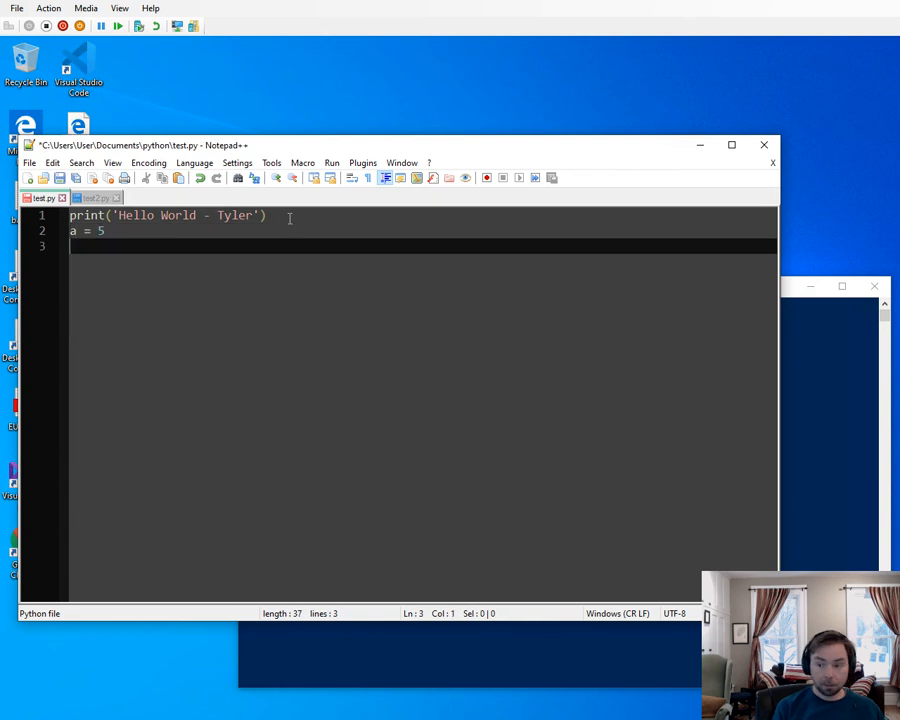
text(print())
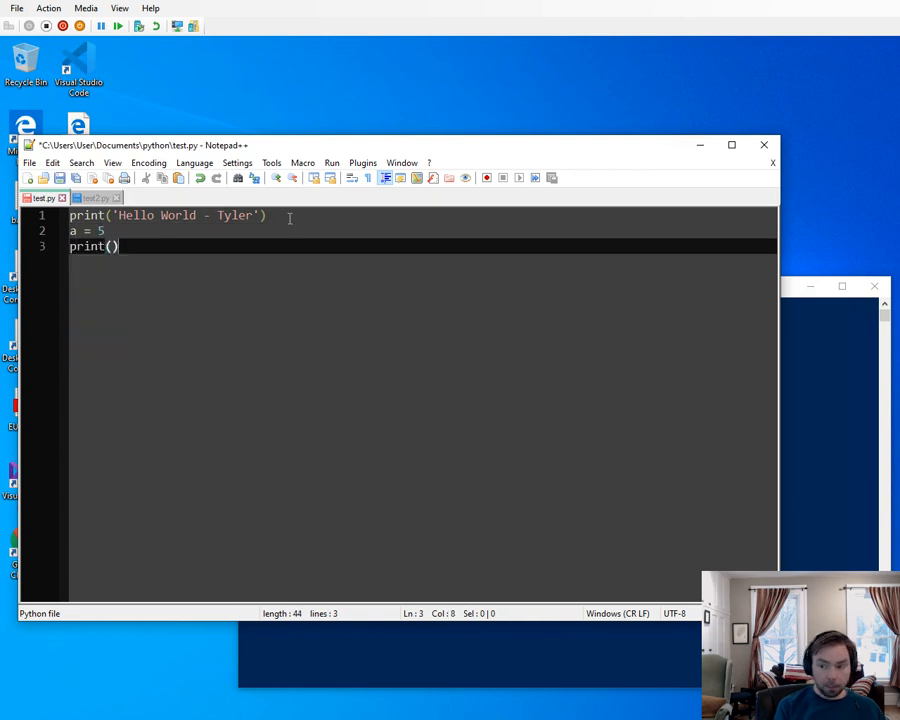
key(Left)
text(5)
key(BackSpace)
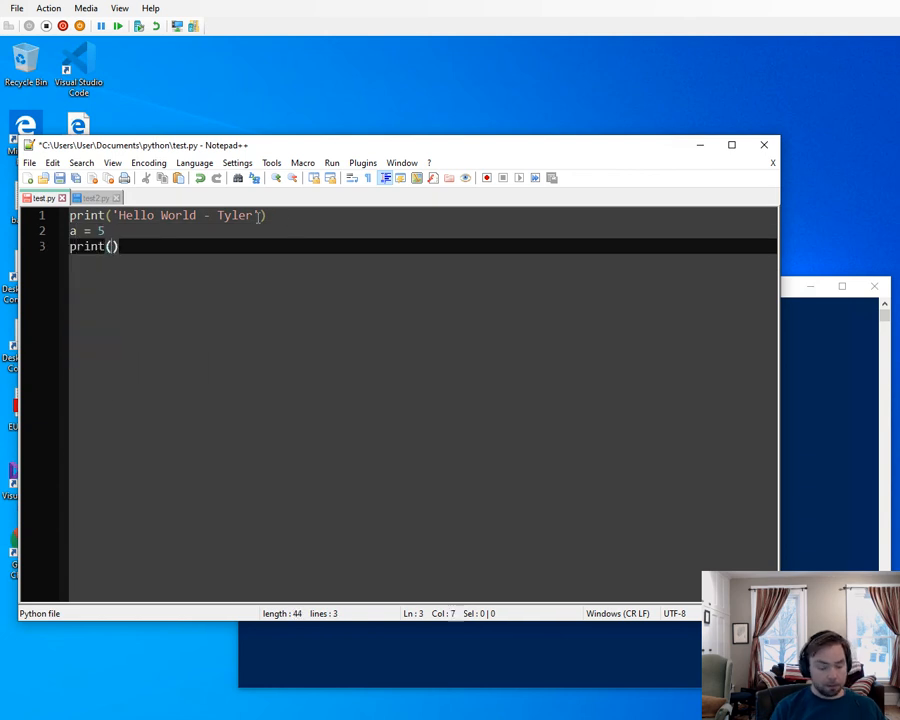
text(a)
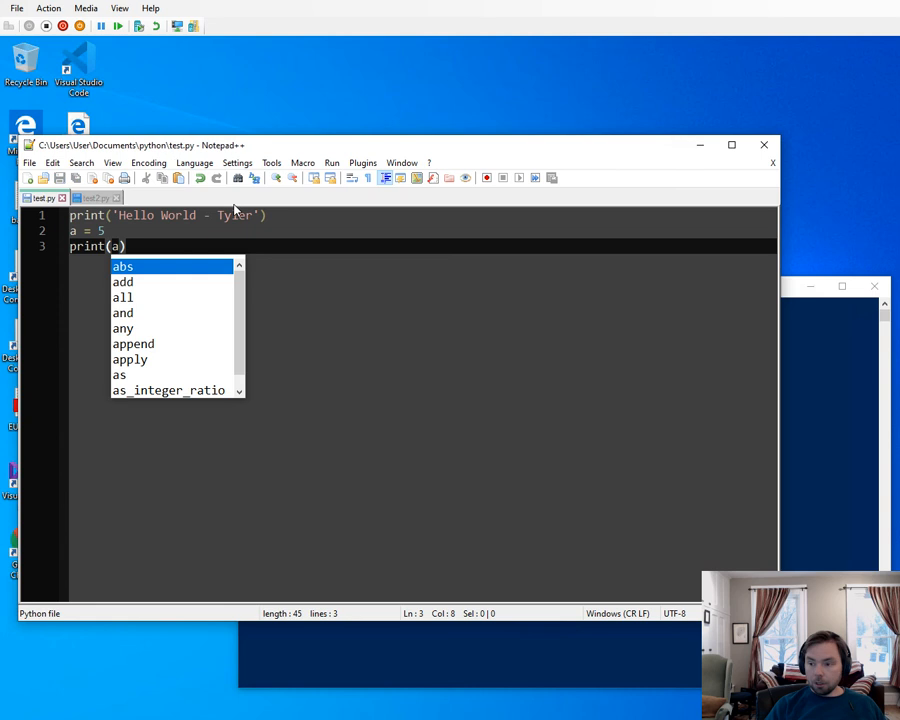
key(ctrl+s)
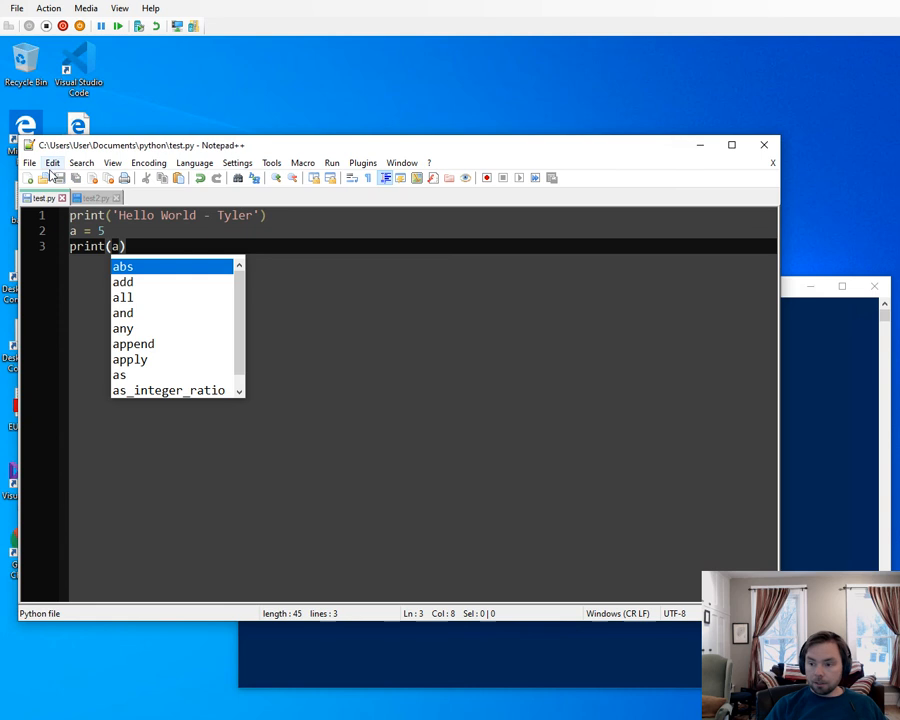
Switch to PowerShell and rerun the updated script with python .\test.py
click(853, 495)
key(Up)
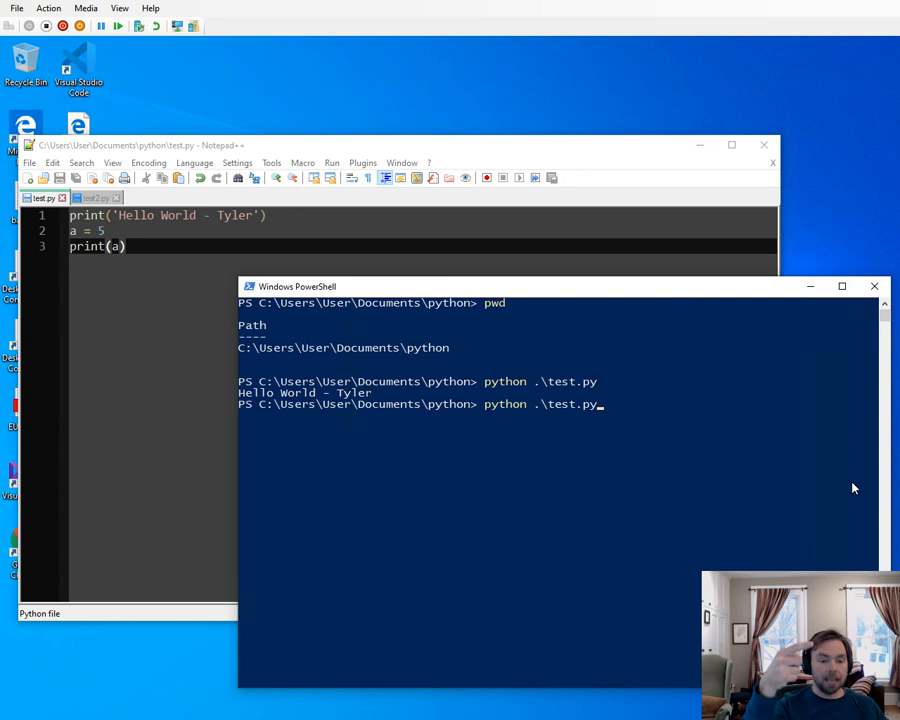
key(Return)
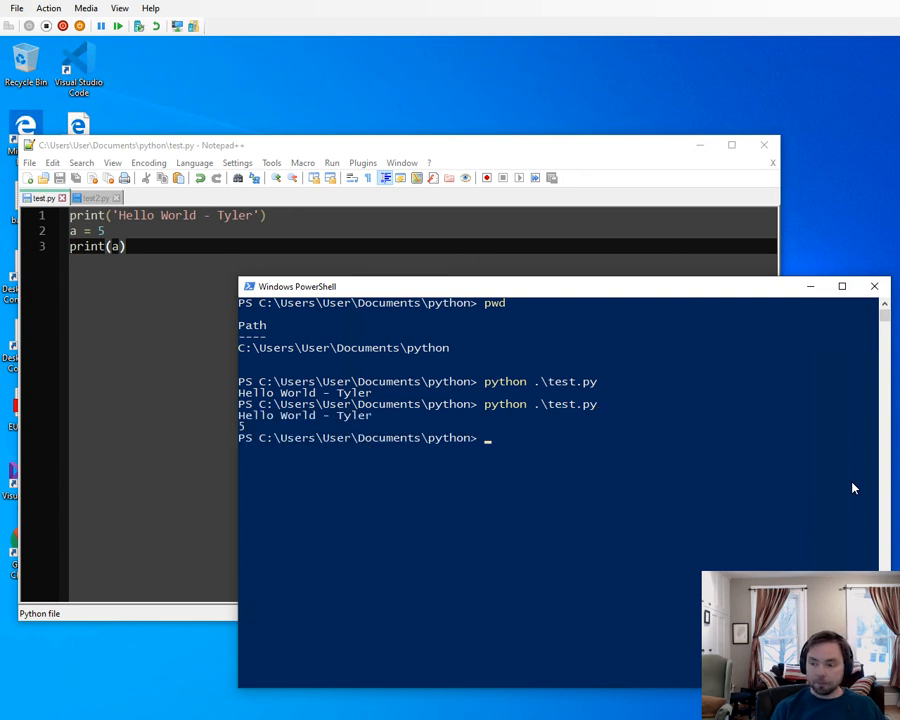
Open the PowerShell window's properties and set the font size to 20
right_click(548, 289)
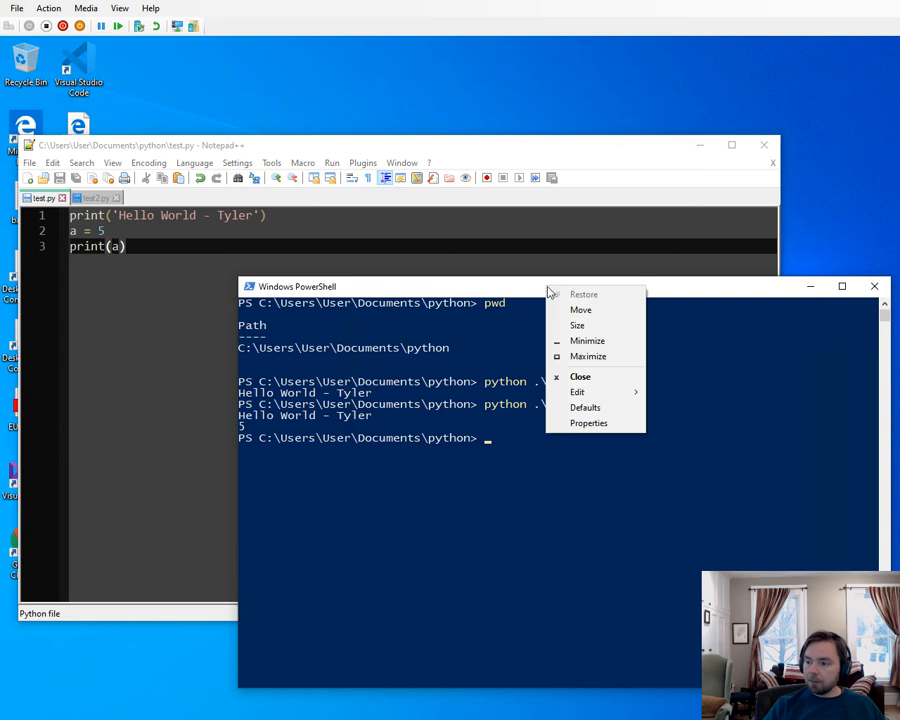
mouse_move(578, 396)
click(586, 424)
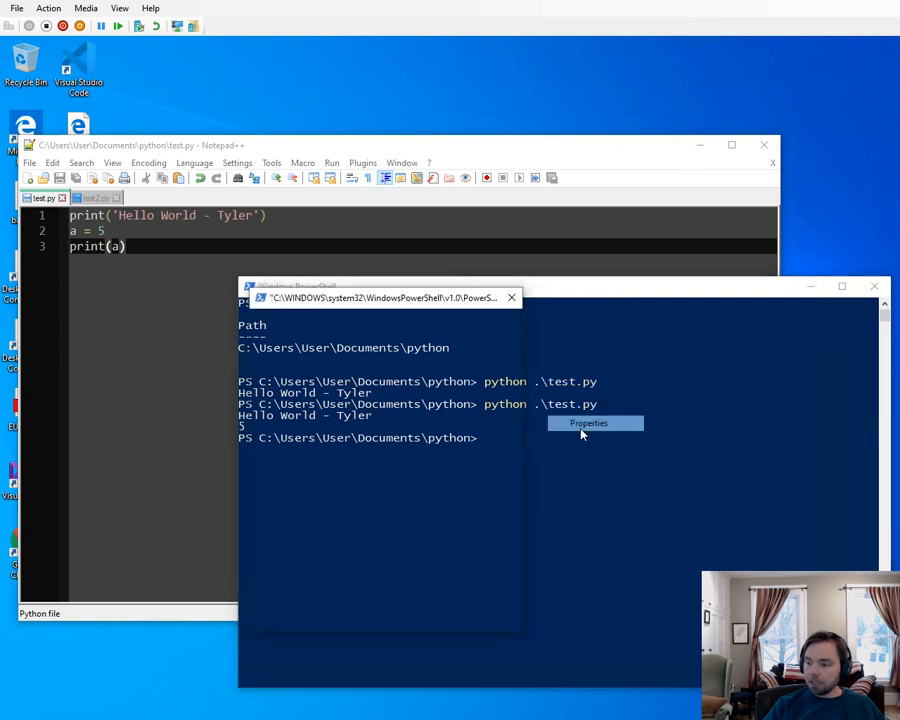
click(307, 323)
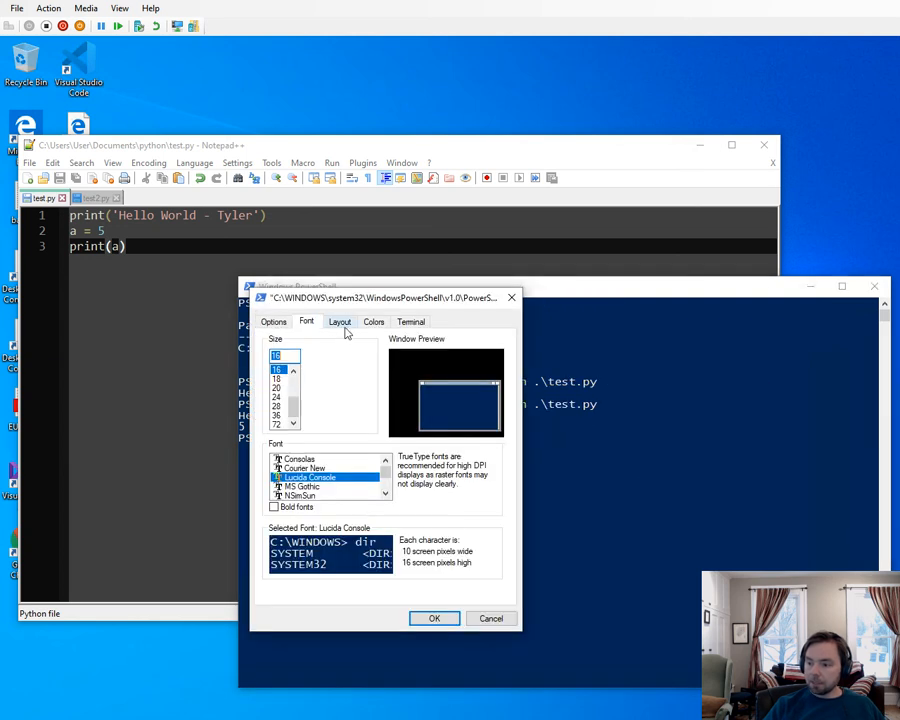
click(278, 388)
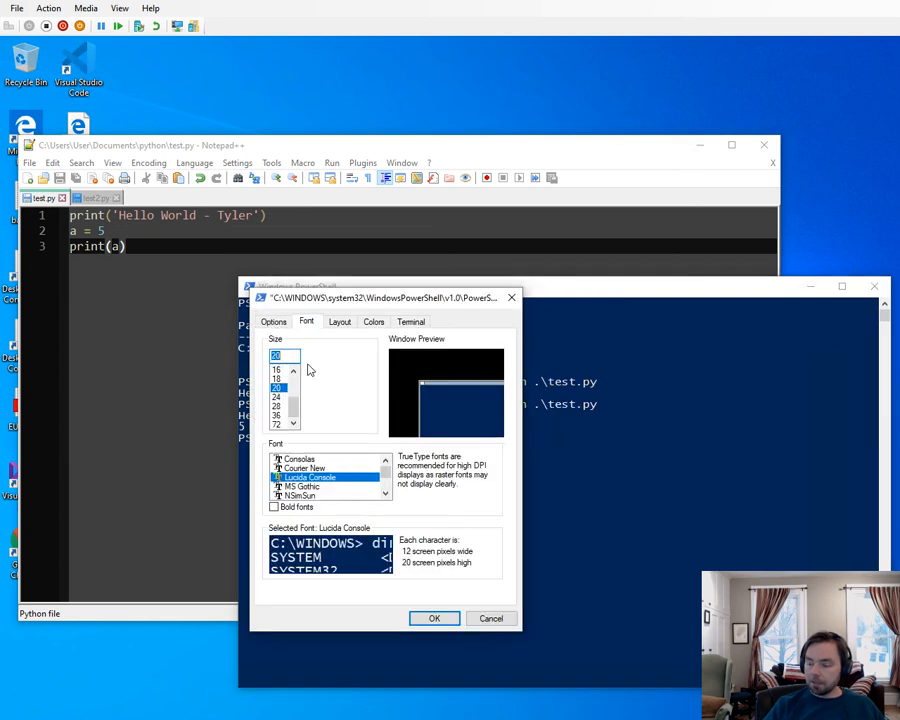
Look through the screen text, screen background and popup background colour options, and apply the PowerShell window properties
click(373, 322)
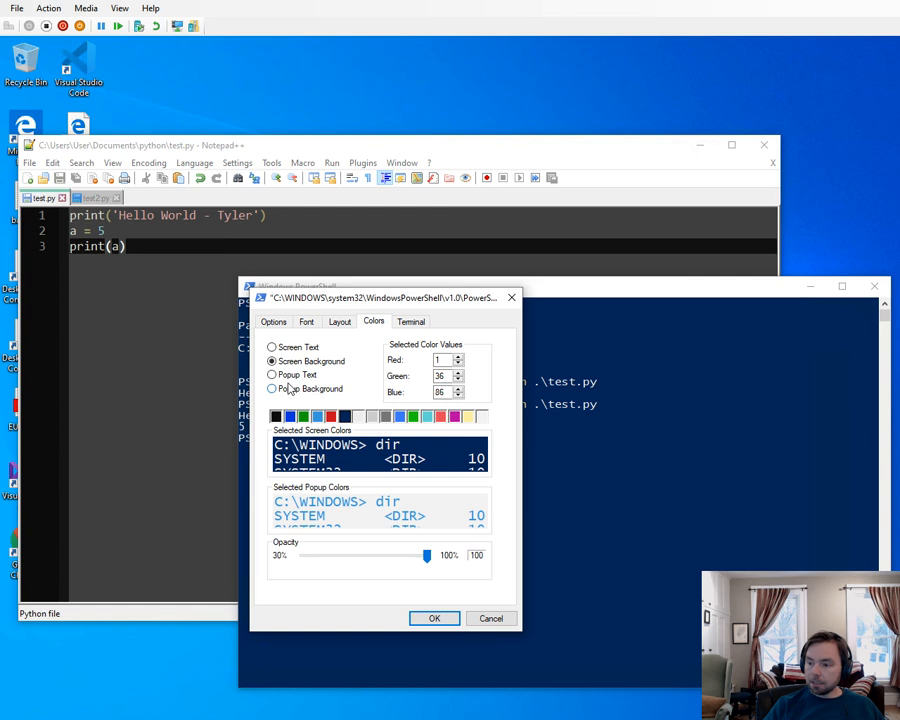
click(342, 419)
click(272, 347)
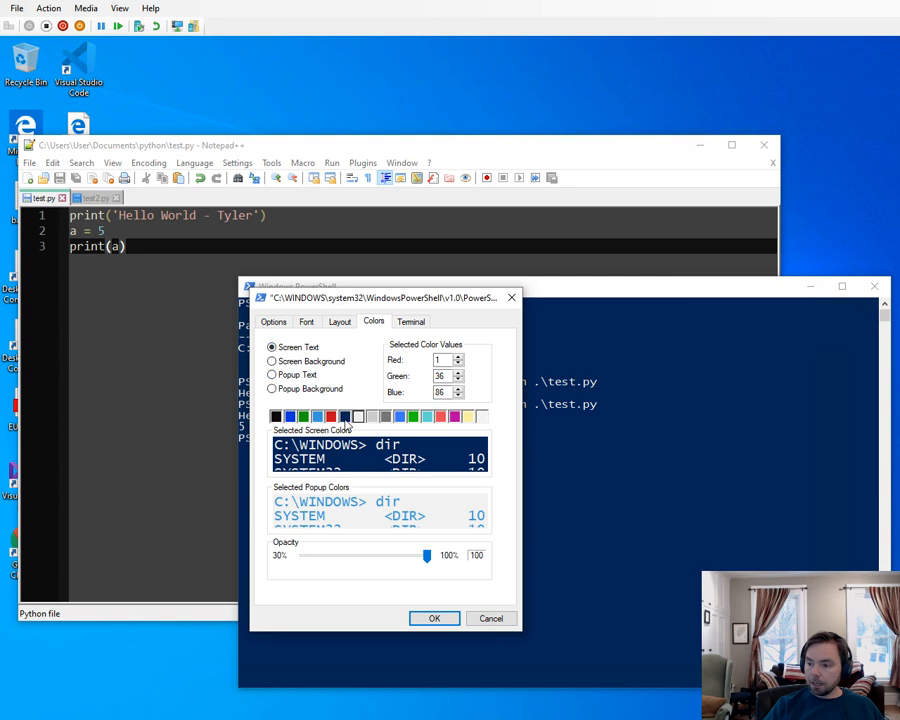
click(272, 388)
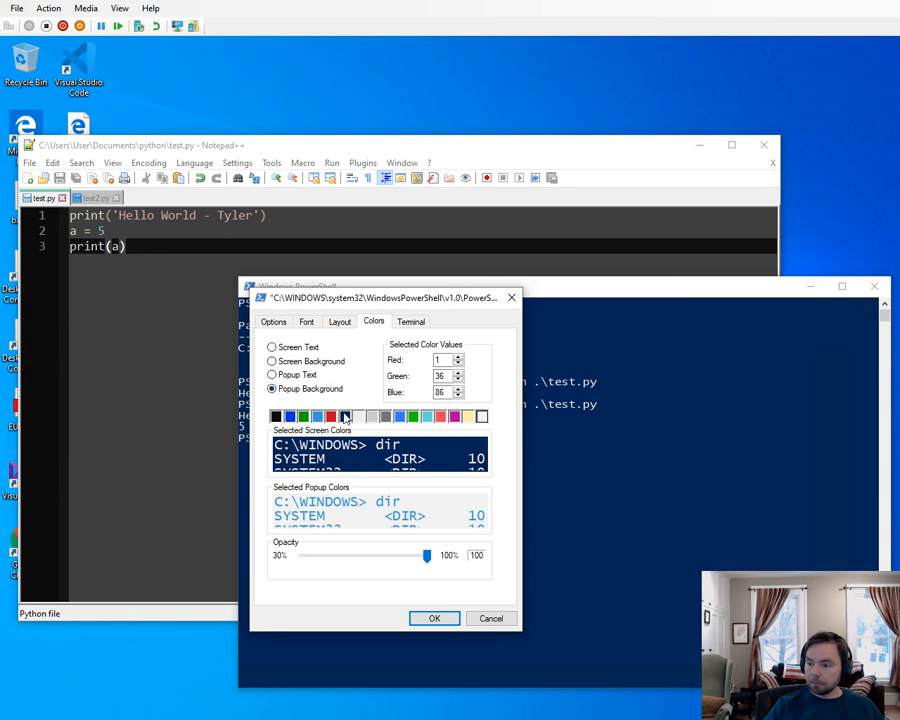
click(434, 618)
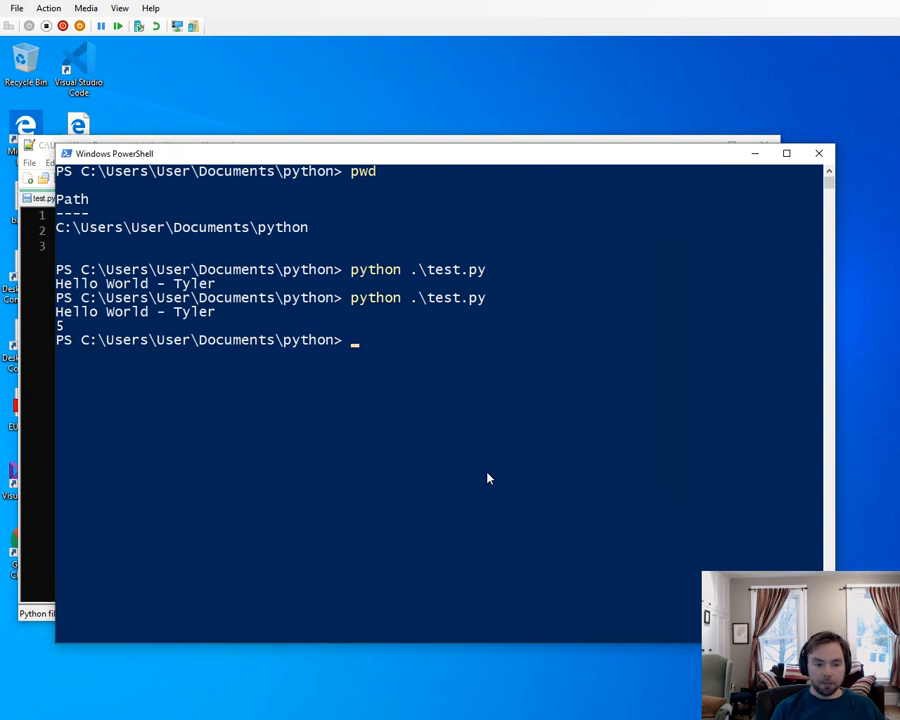
Dismiss the PowerShell window's context menu and minimize the window
right_click(560, 155)
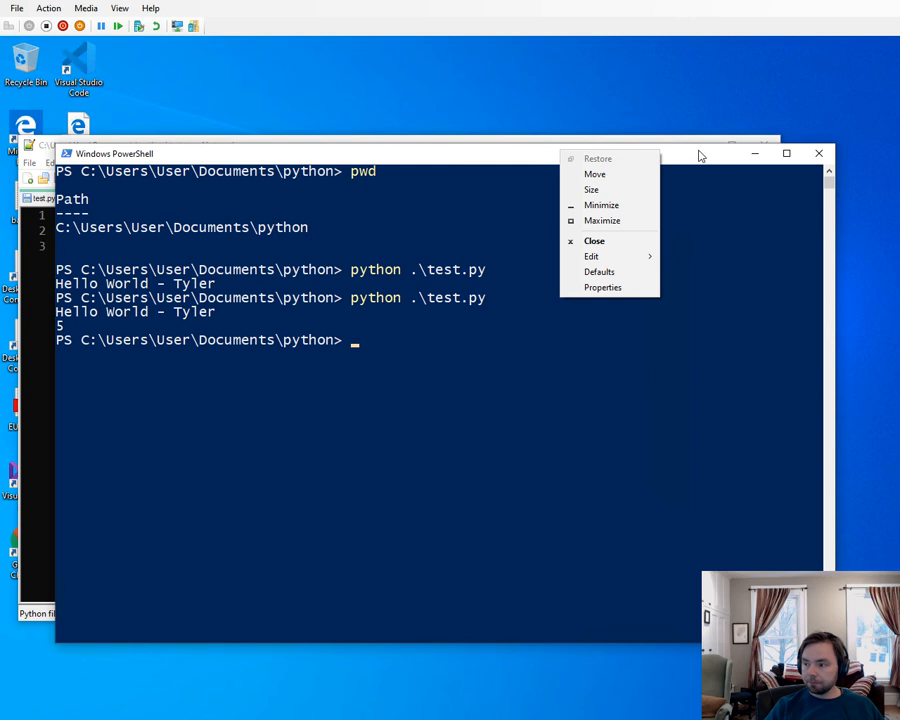
click(749, 160)
click(751, 157)
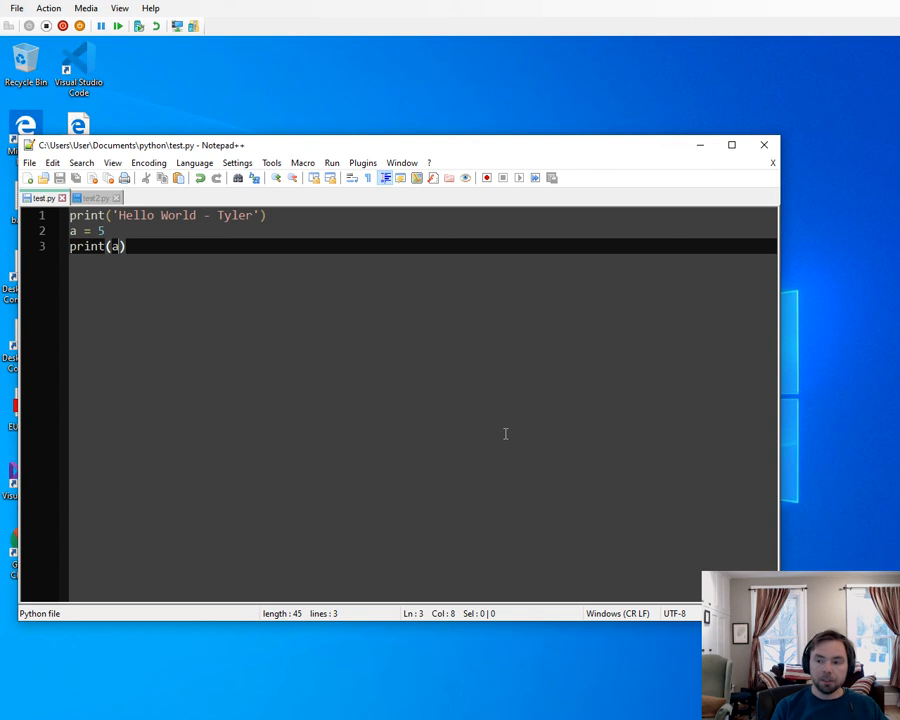
Reposition the Notepad++ window to uncover File Explorer, and bring the python folder window to the front
drag(143, 149, 170, 145)
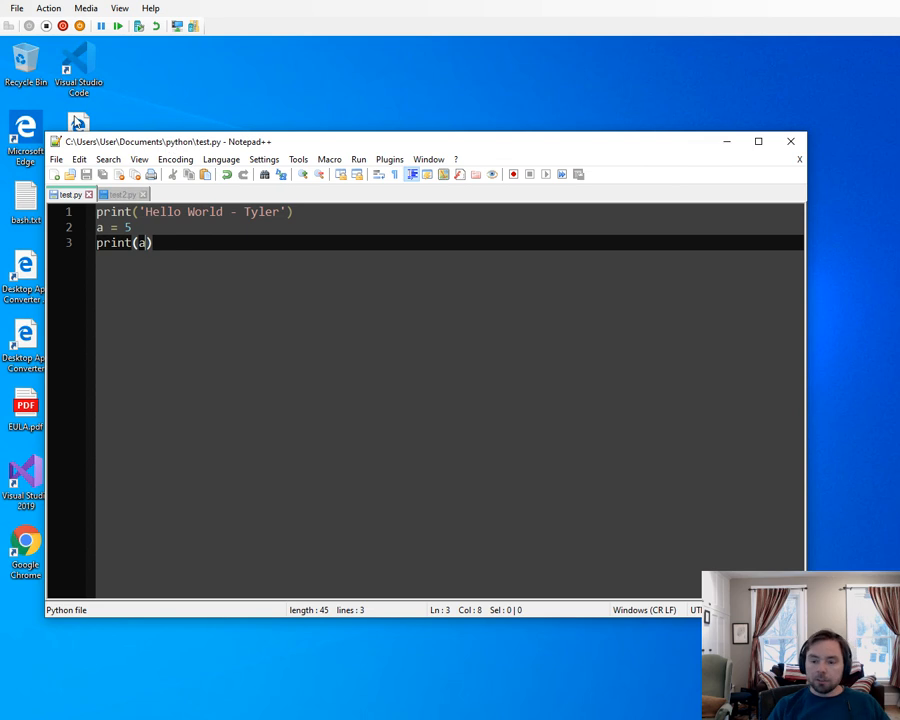
drag(267, 143, 283, 213)
click(302, 153)
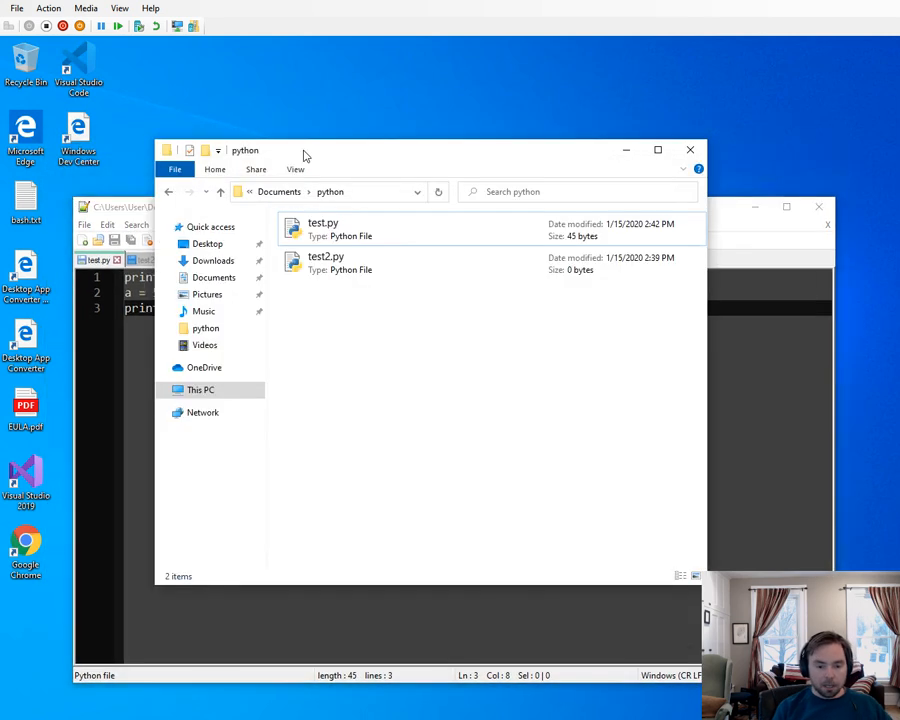